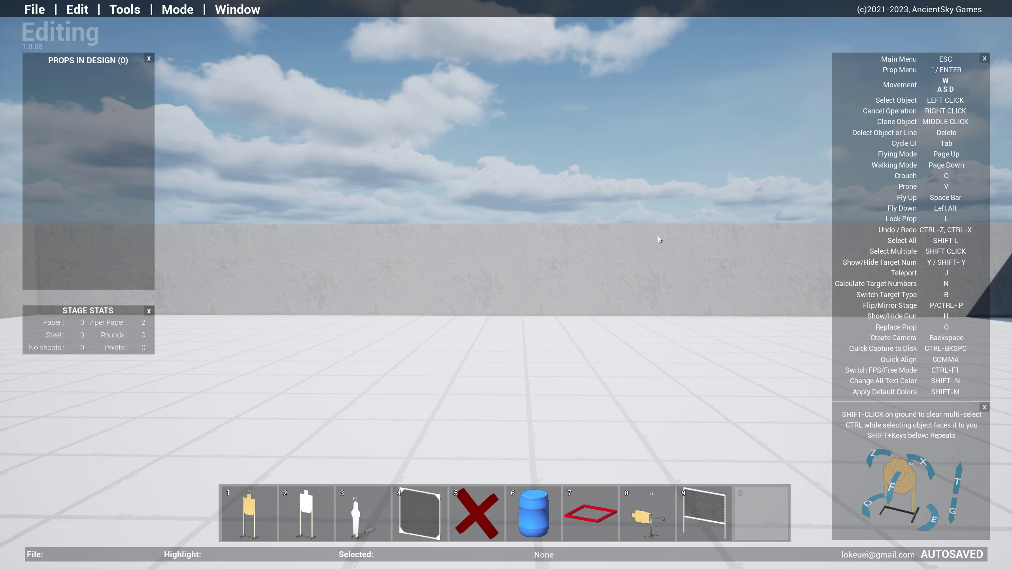
Step: Walk forward, backward and sideways through the empty shooting bay to view it from different positions
{"action": "key", "text": "s"}
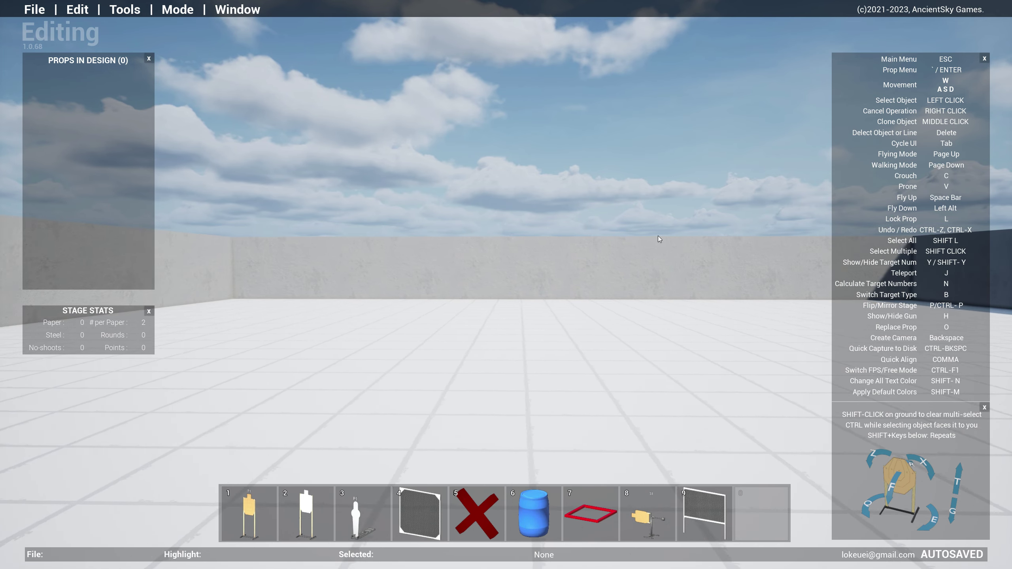
{"action": "key", "text": "s"}
{"action": "key", "text": "d"}
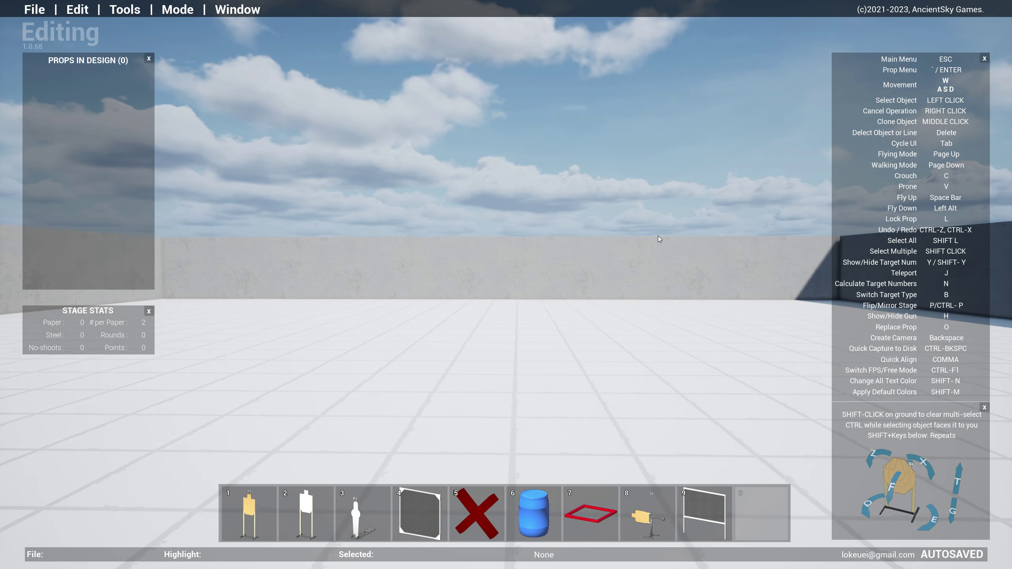
{"action": "key", "text": "a"}
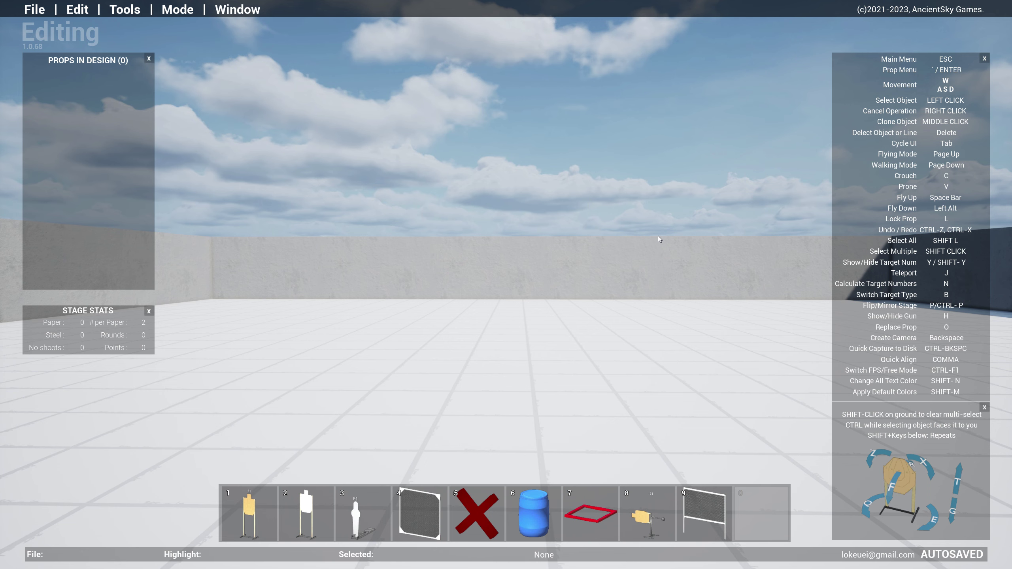
{"action": "key", "text": "w"}
{"action": "key", "text": "a"}
{"action": "key", "text": "s"}
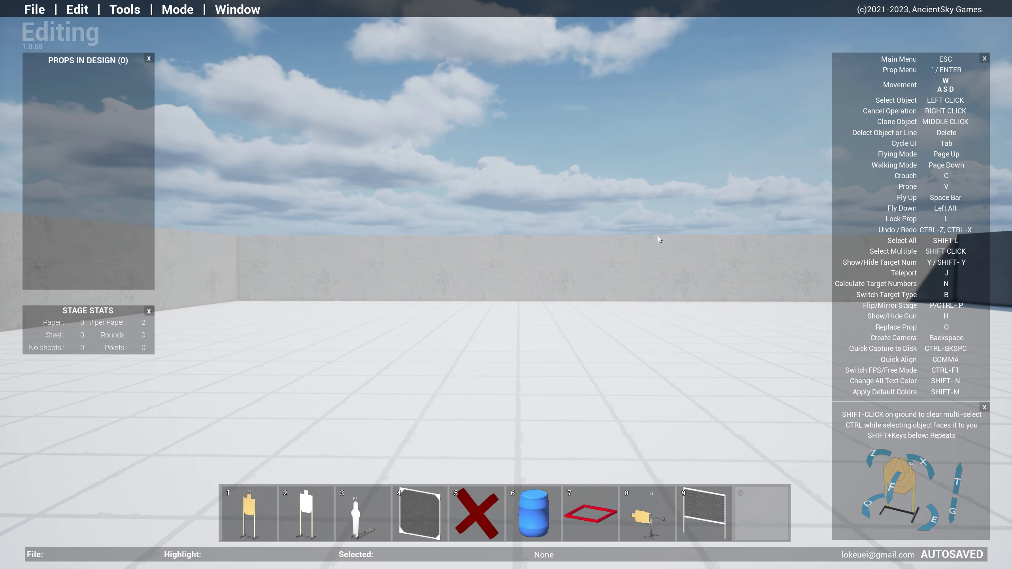
{"action": "key", "text": "d"}
{"action": "key", "text": "w"}
{"action": "key", "text": "a"}
{"action": "key", "text": "s"}
{"action": "key", "text": "d"}
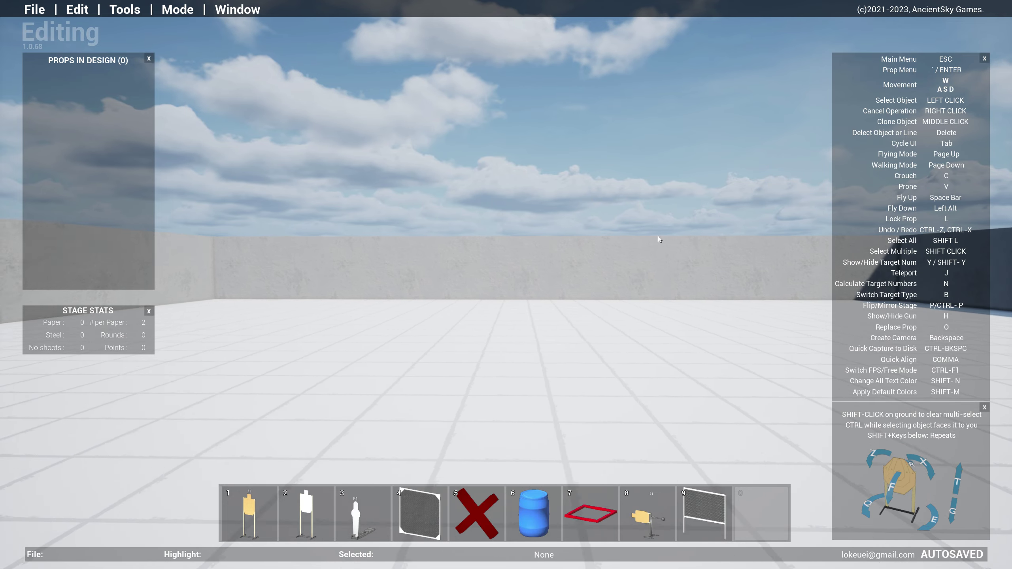
{"action": "key", "text": "w"}
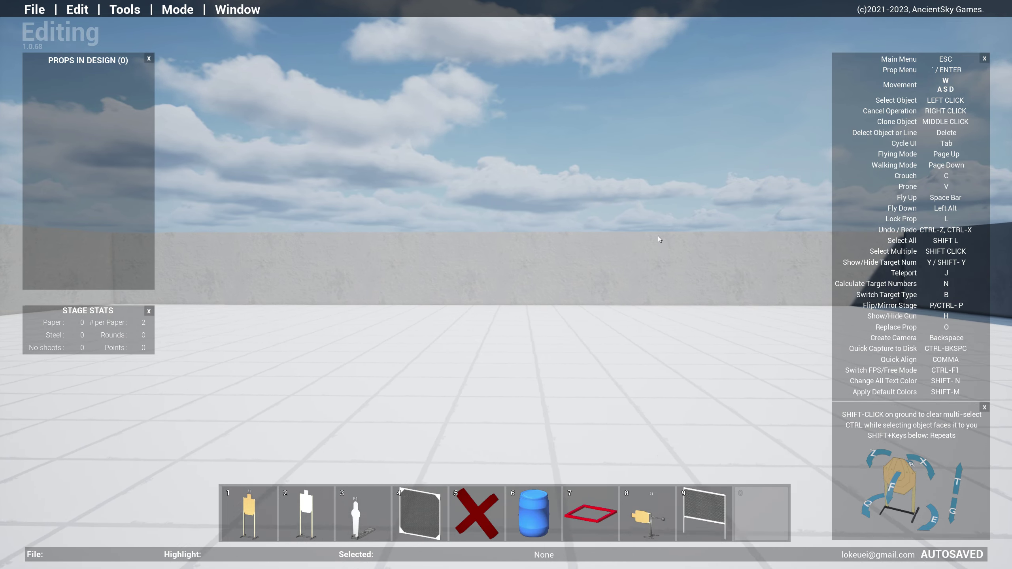
{"action": "key", "text": "w"}
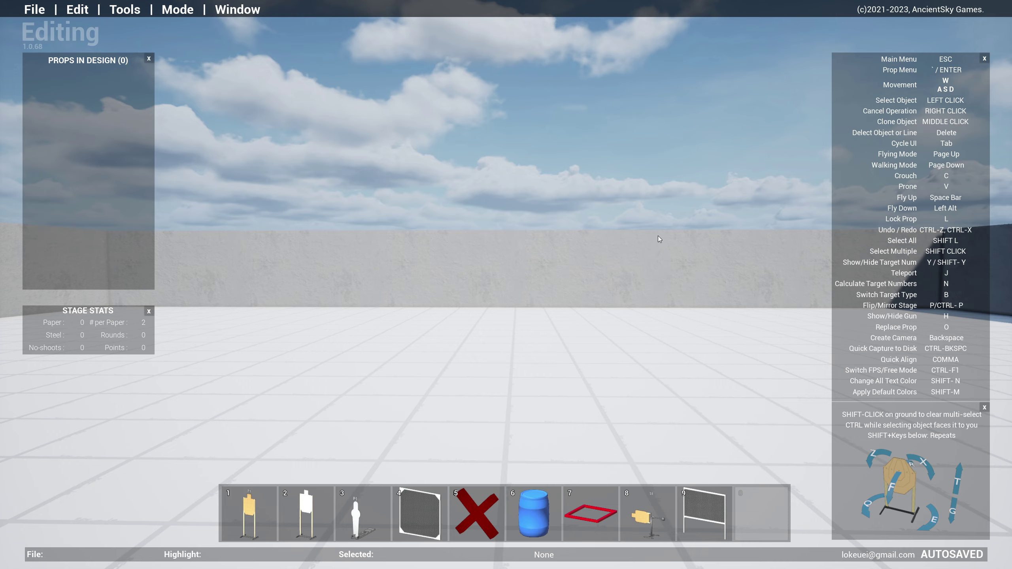
{"action": "key", "text": "s"}
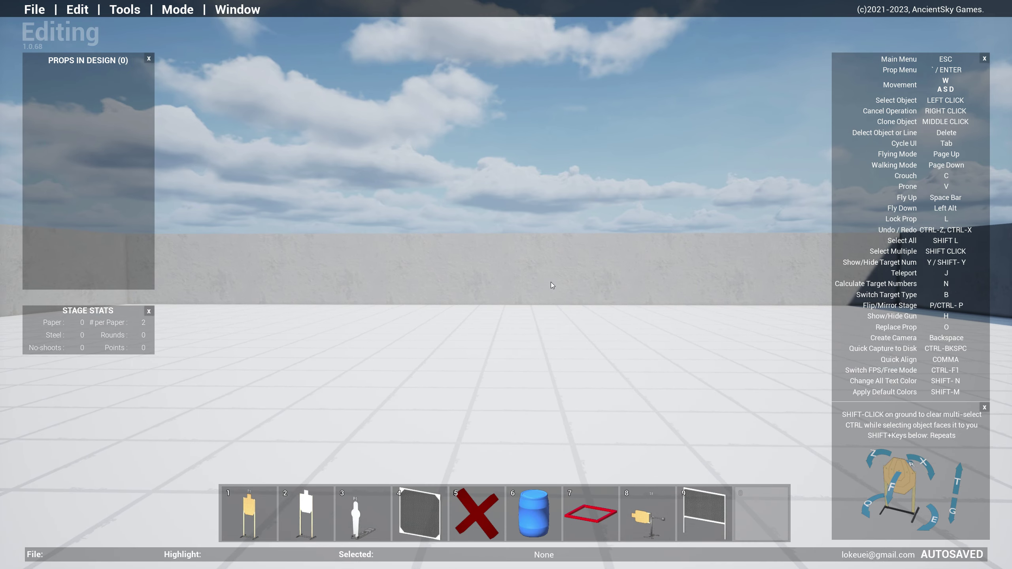
Step: Look around the empty bay from several angles and heights, flying up and down over the floor
{"action": "right_click_drag", "start_coordinate": [551, 281], "coordinate": [539, 307]}
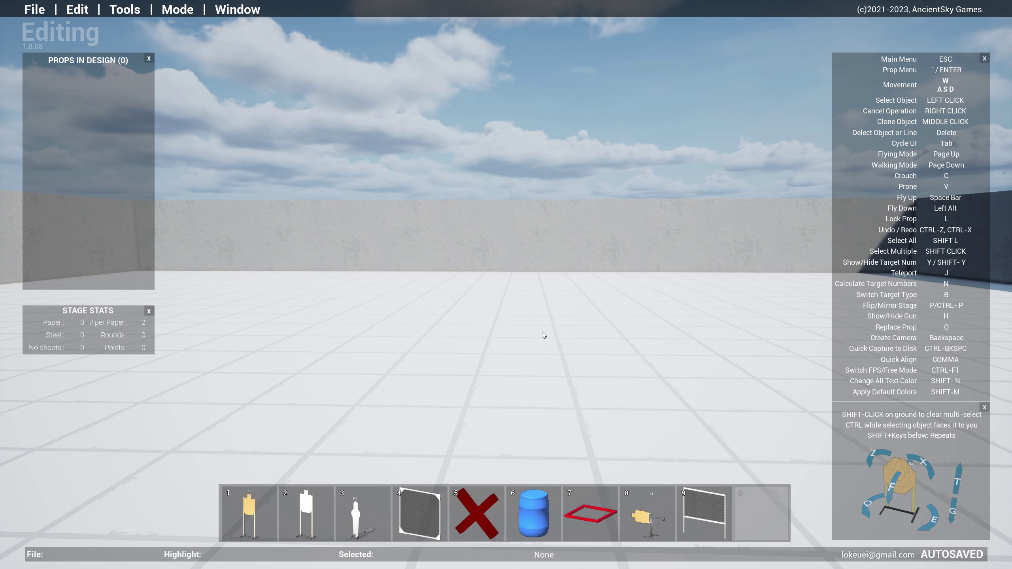
{"action": "right_click_drag", "start_coordinate": [543, 334], "coordinate": [441, 284]}
{"action": "key", "text": "w"}
{"action": "key", "text": "space"}
{"action": "key", "text": "alt"}
{"action": "key", "text": "space"}
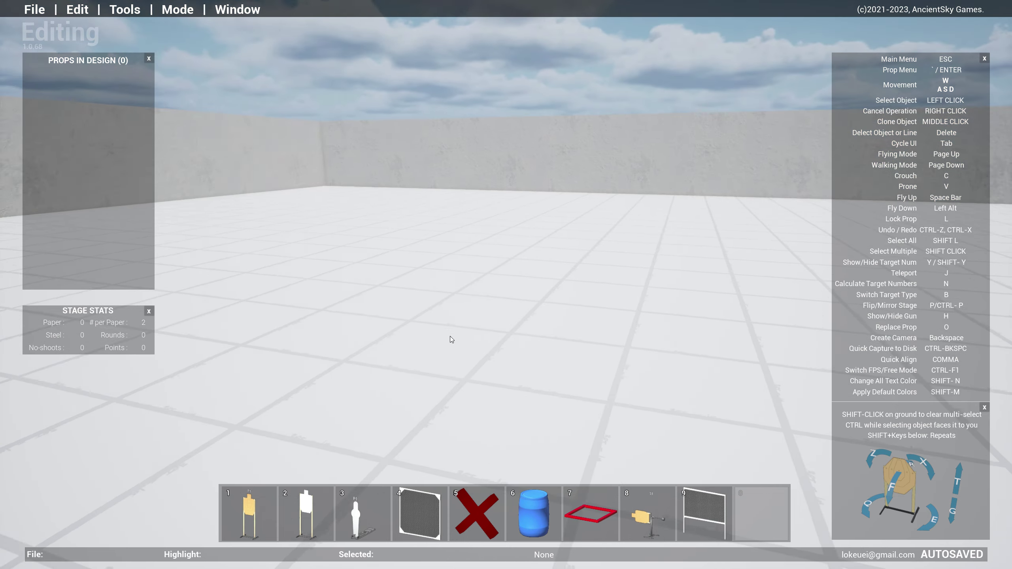
{"action": "right_click_drag", "start_coordinate": [514, 370], "coordinate": [584, 323]}
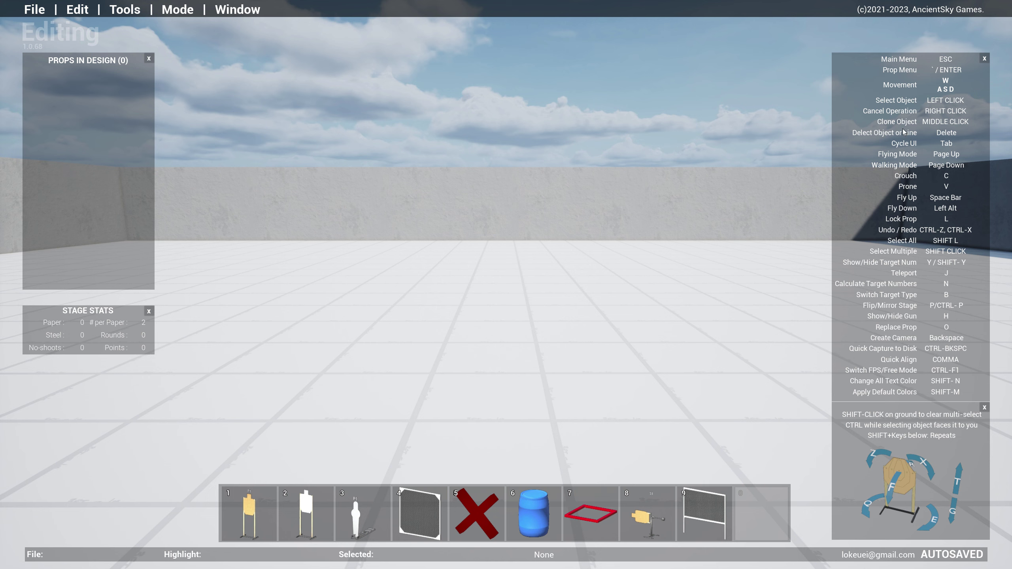
Step: Open the prop library and browse the target props in the USPSA category
{"action": "key", "text": "Return"}
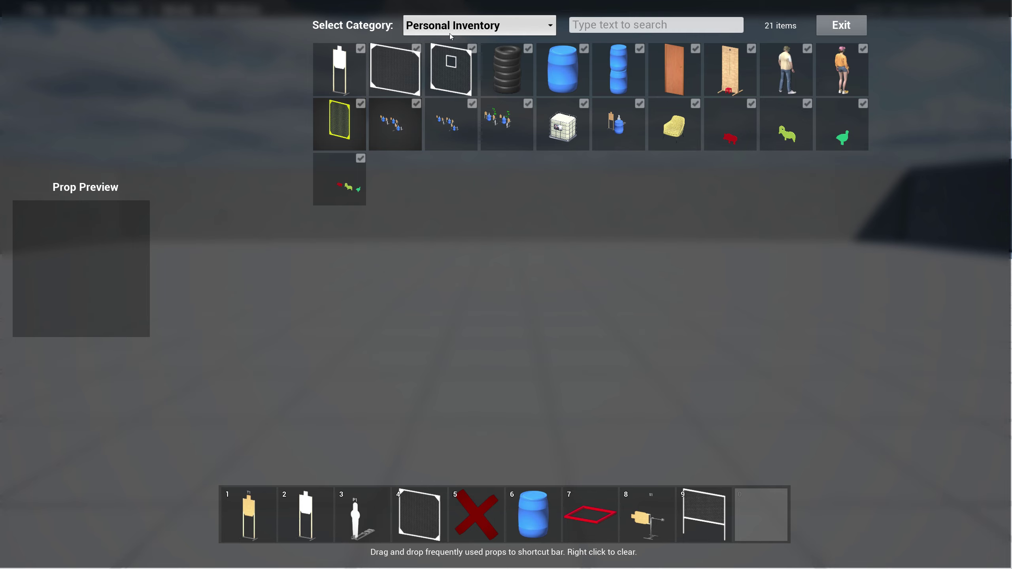
{"action": "left_click", "coordinate": [540, 29]}
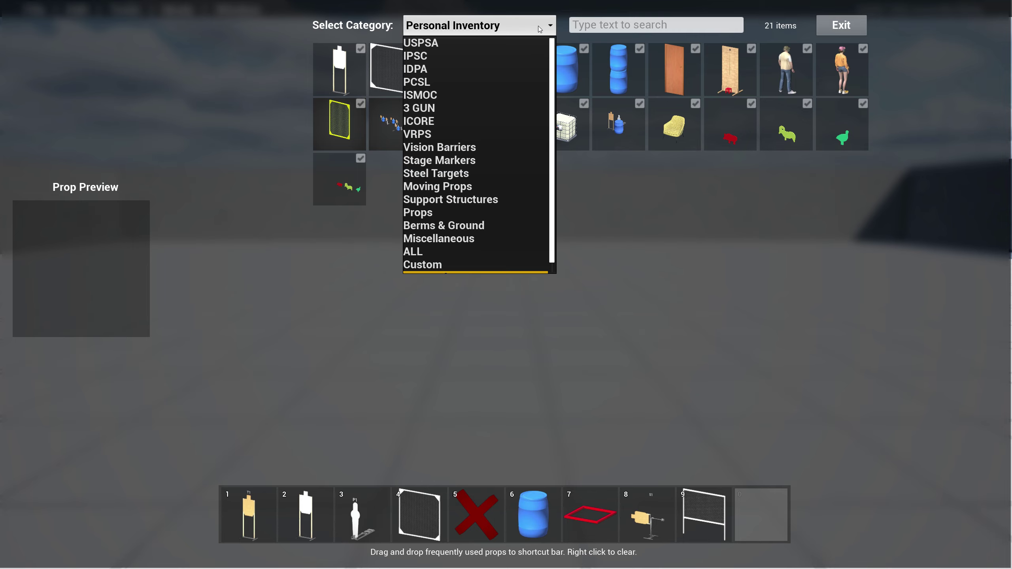
{"action": "left_click", "coordinate": [442, 43]}
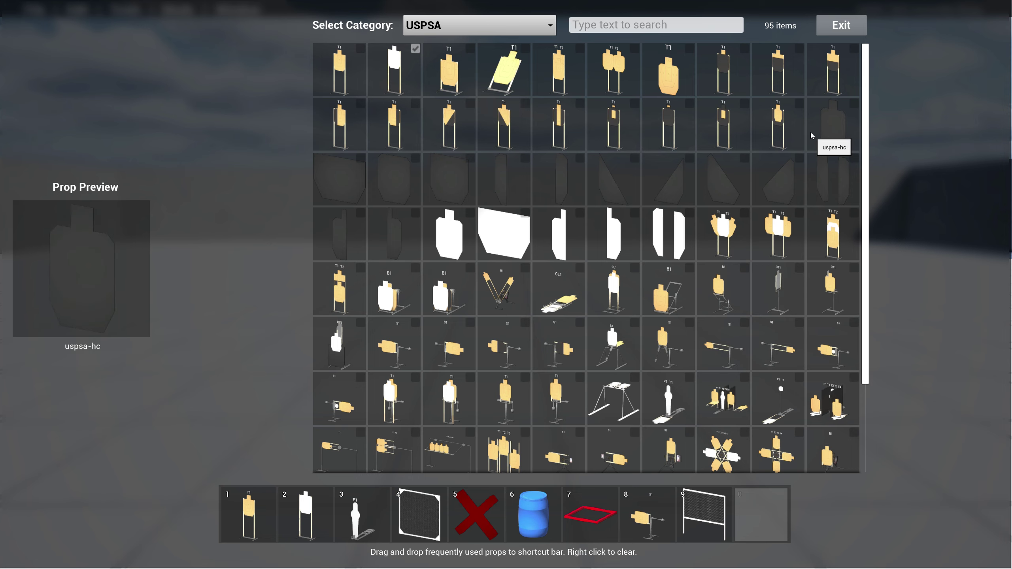
{"action": "scroll", "coordinate": [808, 136], "scroll_direction": "down", "scroll_amount": 3}
{"action": "scroll", "coordinate": [438, 159], "scroll_direction": "up", "scroll_amount": 3}
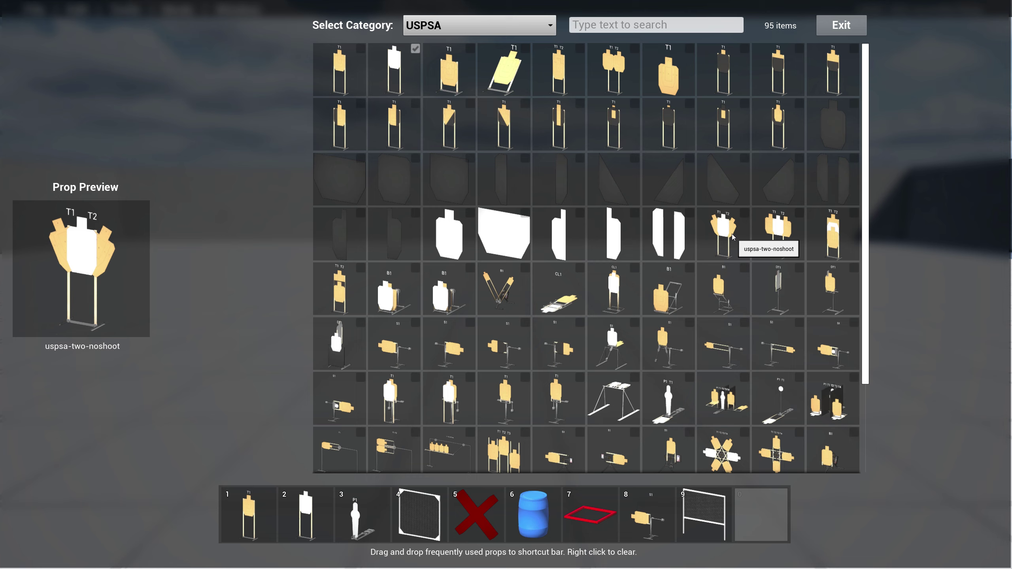
{"action": "scroll", "coordinate": [749, 339], "scroll_direction": "down", "scroll_amount": 3}
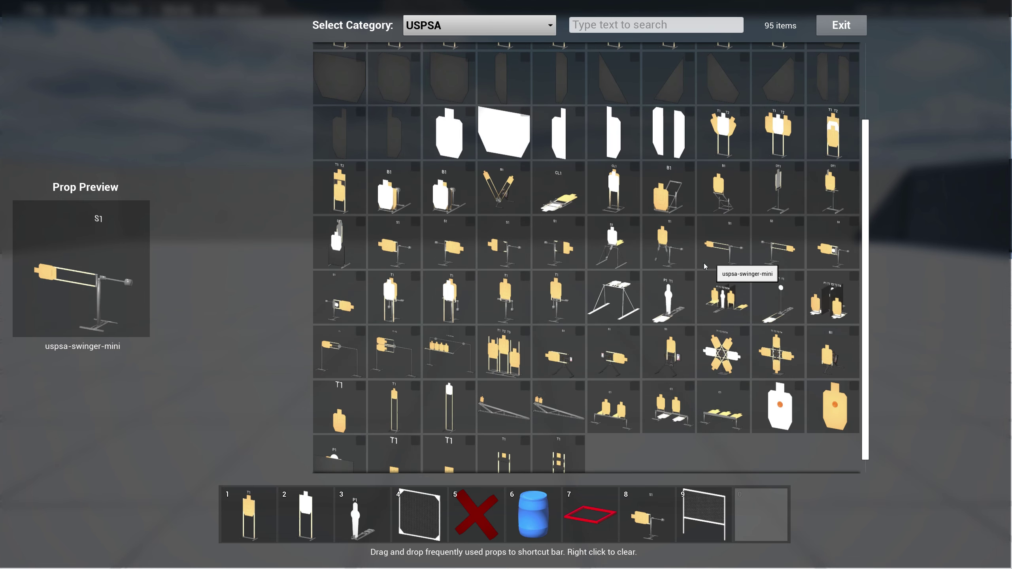
{"action": "scroll", "coordinate": [677, 335], "scroll_direction": "down", "scroll_amount": 1}
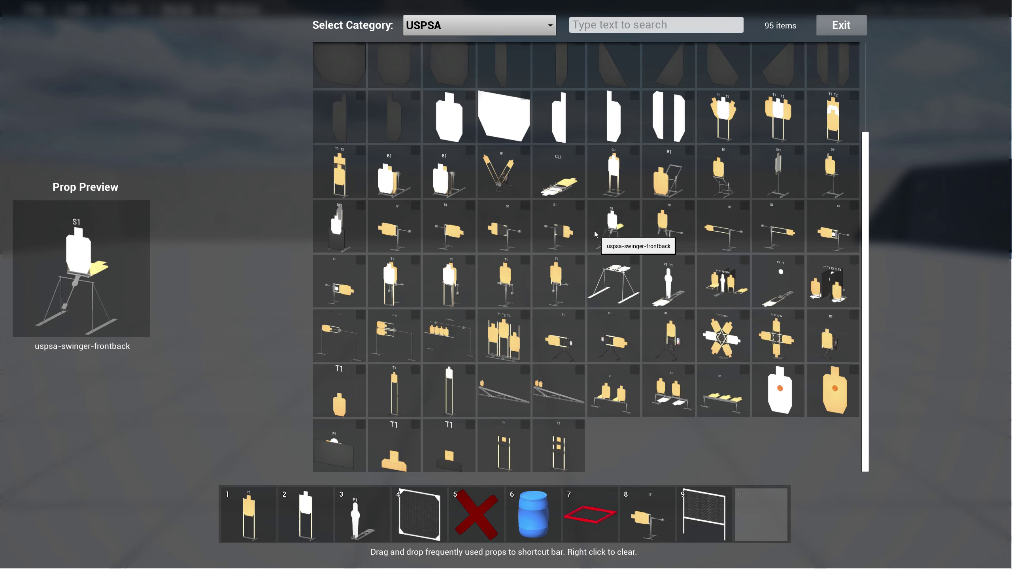
{"action": "scroll", "coordinate": [557, 172], "scroll_direction": "up", "scroll_amount": 3}
Step: Browse the prop library's IPSC, IDPA, PCSL and ISMOC categories one after another
{"action": "left_click", "coordinate": [446, 24]}
{"action": "left_click", "coordinate": [437, 55]}
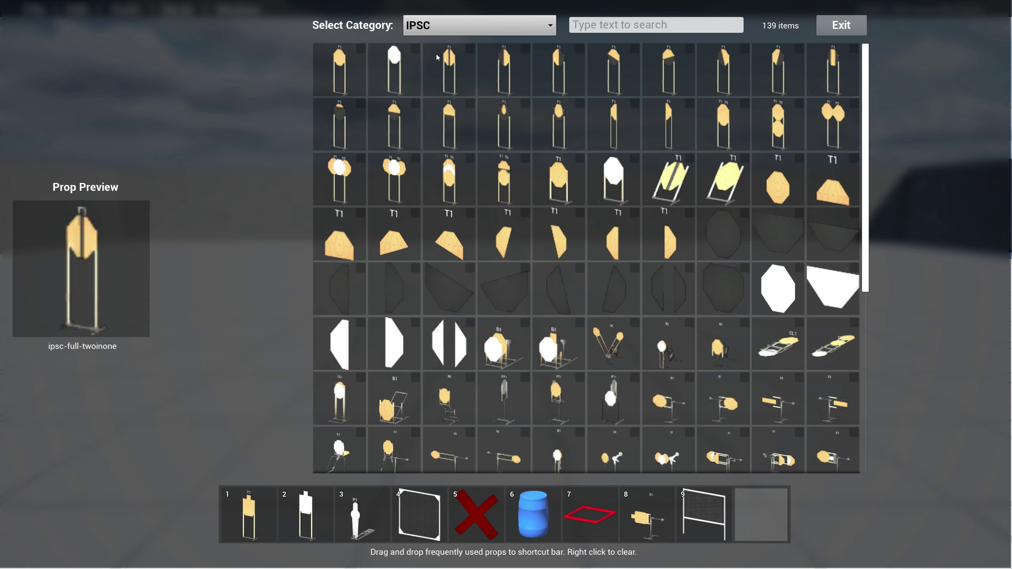
{"action": "left_click", "coordinate": [454, 30]}
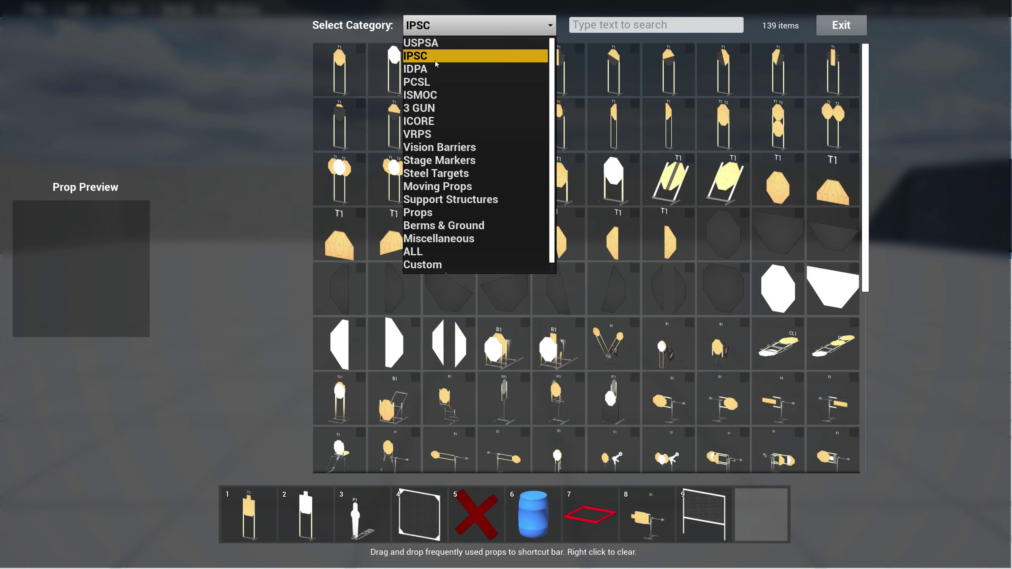
{"action": "left_click", "coordinate": [427, 69]}
{"action": "left_click", "coordinate": [448, 24]}
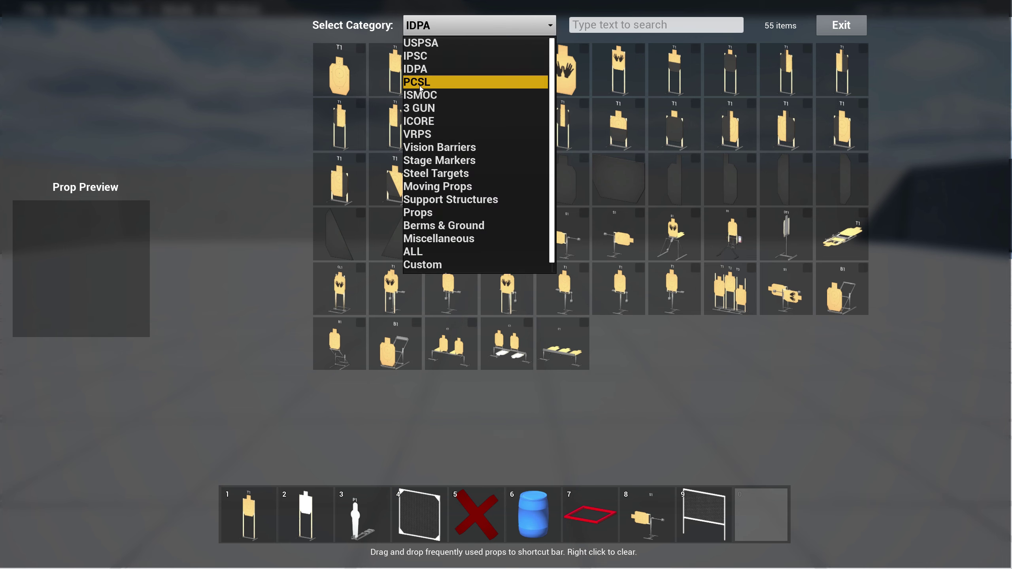
{"action": "left_click", "coordinate": [420, 84]}
{"action": "left_click", "coordinate": [449, 21]}
{"action": "left_click", "coordinate": [446, 95]}
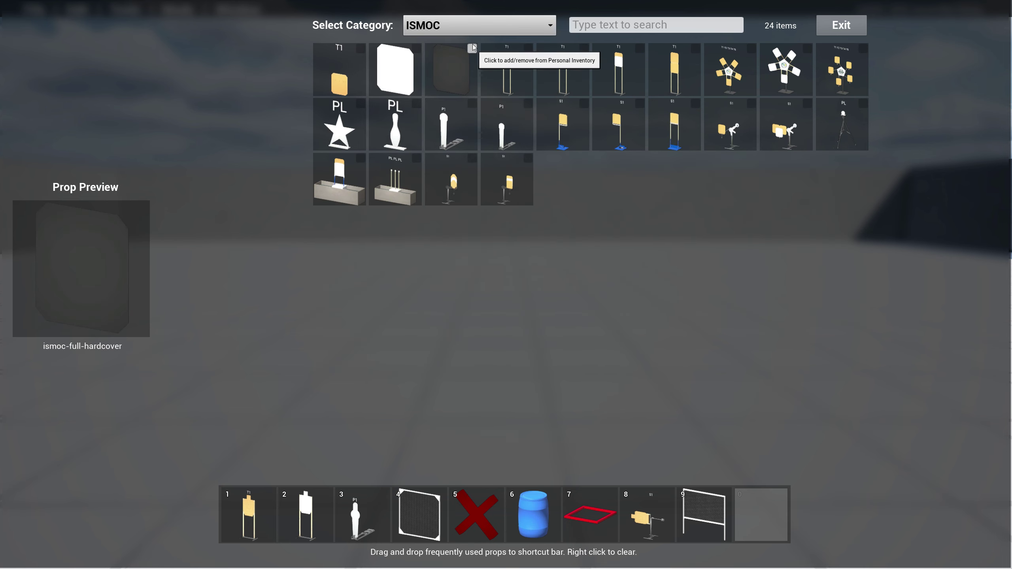
Step: View the props in the 3 GUN category and the ICORE category
{"action": "left_click", "coordinate": [474, 24]}
{"action": "left_click", "coordinate": [435, 108]}
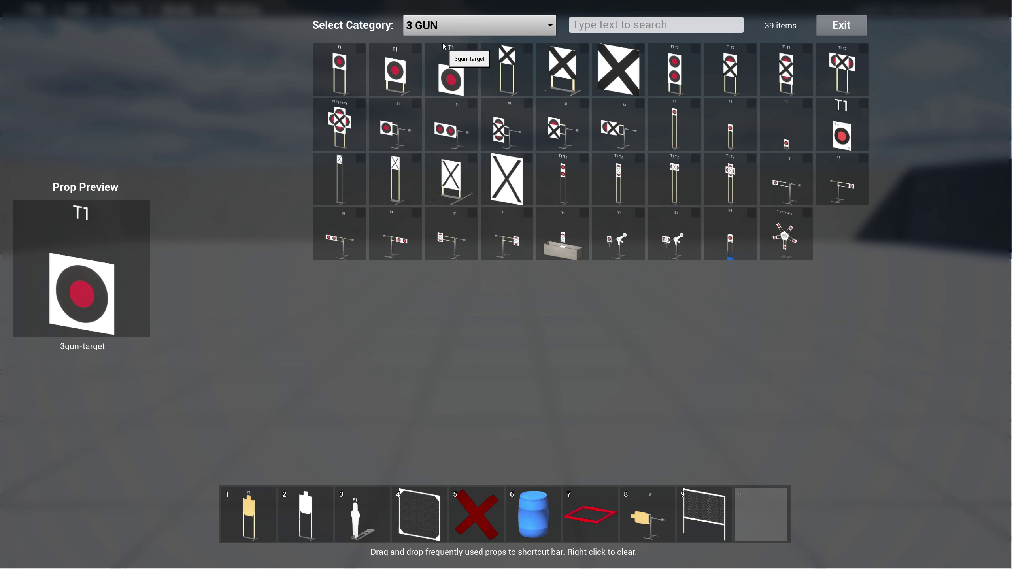
{"action": "left_click", "coordinate": [476, 25]}
{"action": "left_click", "coordinate": [439, 117]}
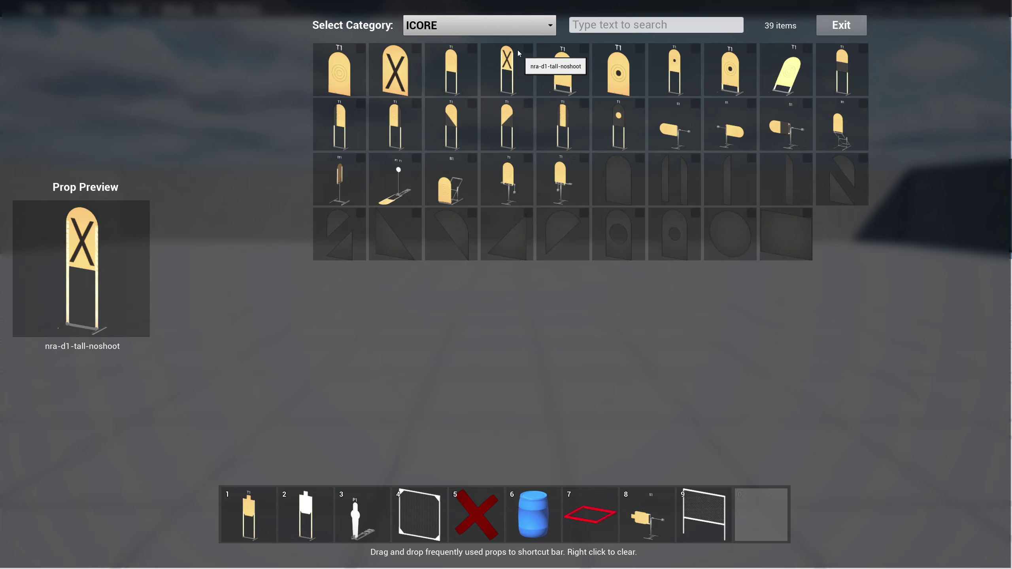
Step: Browse the walls, barrels and other props in the Vision Barriers category
{"action": "left_click", "coordinate": [471, 25]}
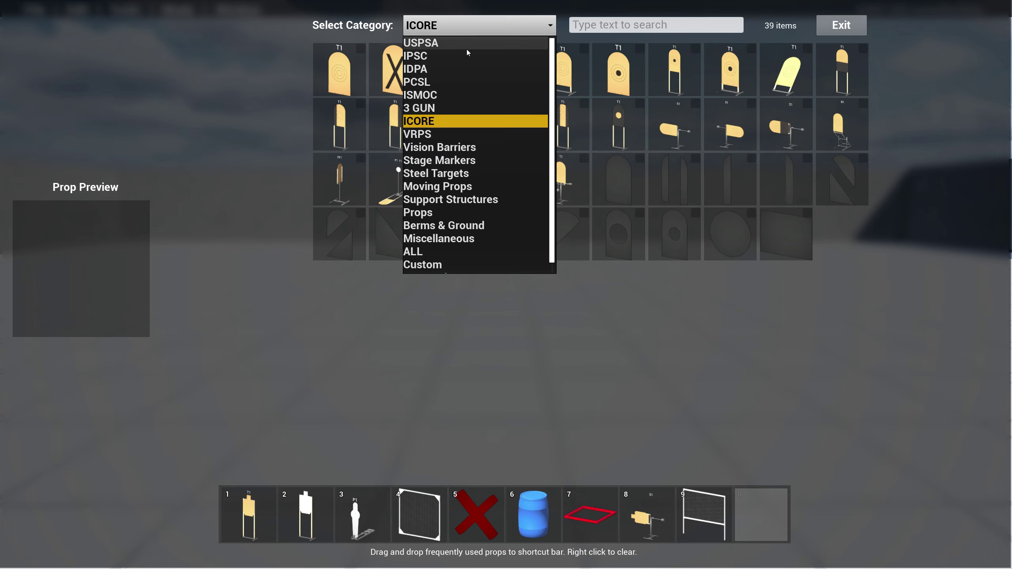
{"action": "left_click", "coordinate": [462, 148]}
{"action": "scroll", "coordinate": [510, 172], "scroll_direction": "down", "scroll_amount": 3}
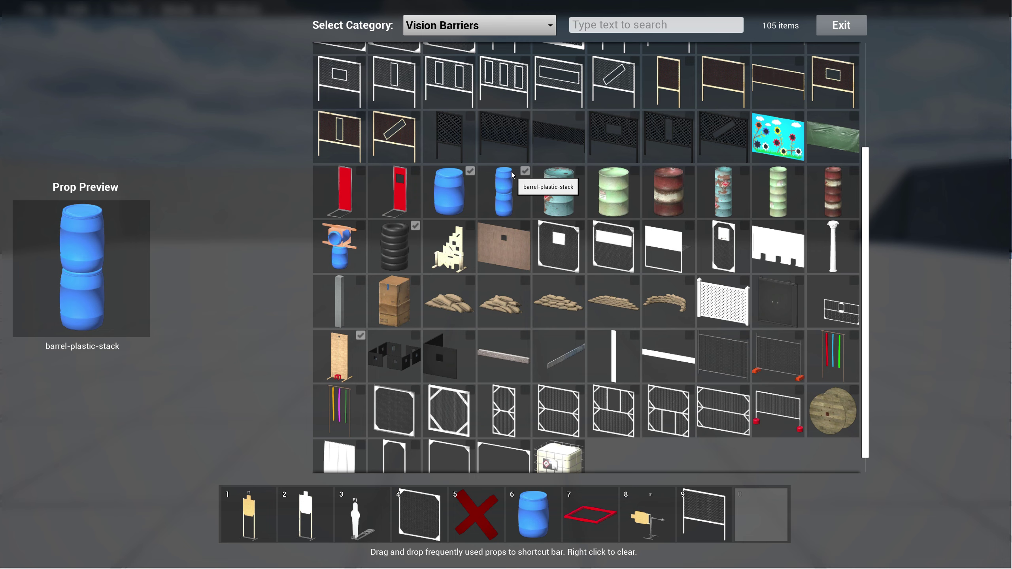
{"action": "scroll", "coordinate": [490, 236], "scroll_direction": "down", "scroll_amount": 1}
{"action": "scroll", "coordinate": [557, 359], "scroll_direction": "up", "scroll_amount": 2}
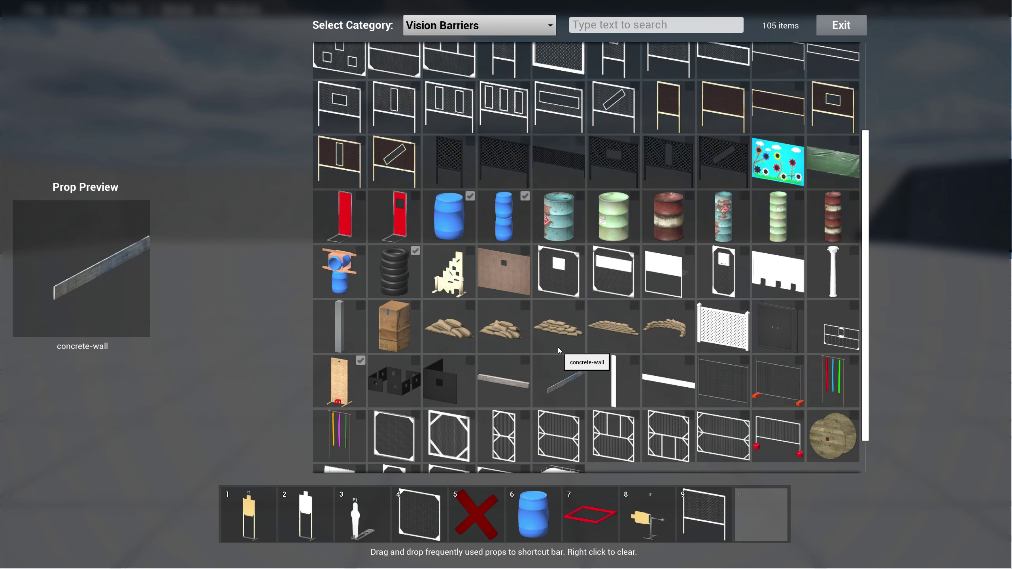
{"action": "scroll", "coordinate": [558, 350], "scroll_direction": "up", "scroll_amount": 3}
Step: View the Stage Markers category and look through the full list of Steel Targets
{"action": "left_click", "coordinate": [478, 25]}
{"action": "left_click", "coordinate": [454, 160]}
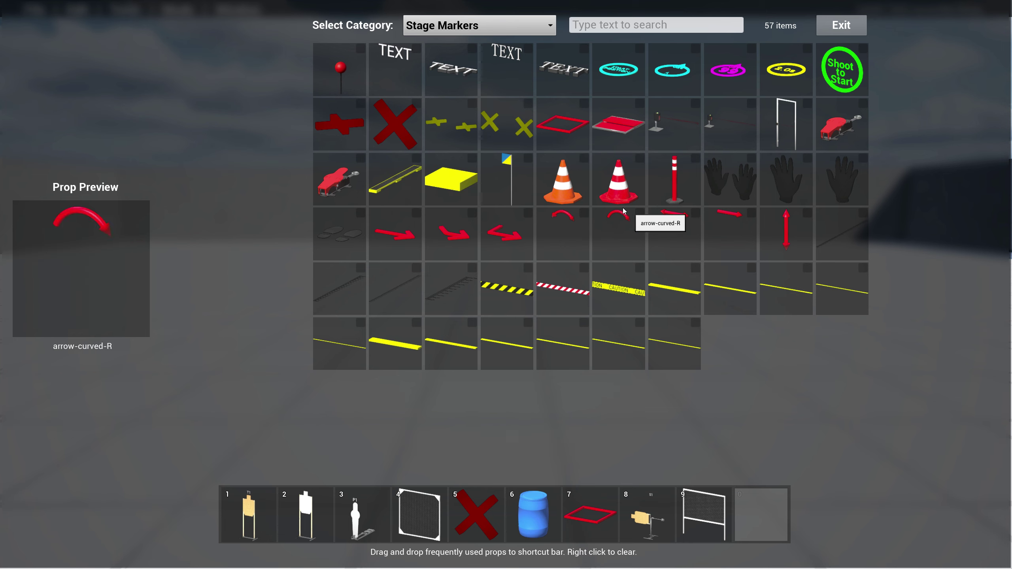
{"action": "left_click", "coordinate": [462, 25]}
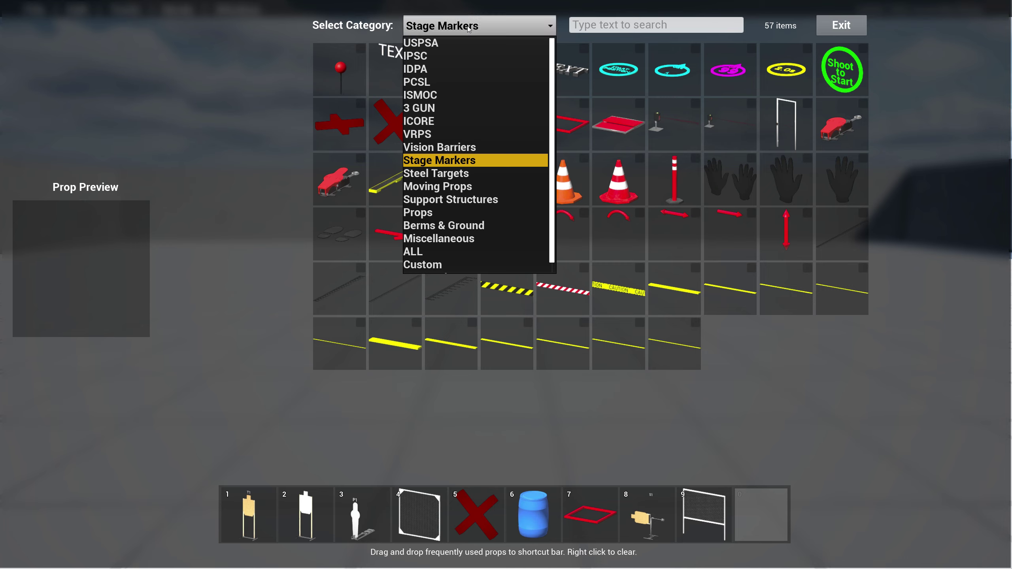
{"action": "left_click", "coordinate": [461, 174]}
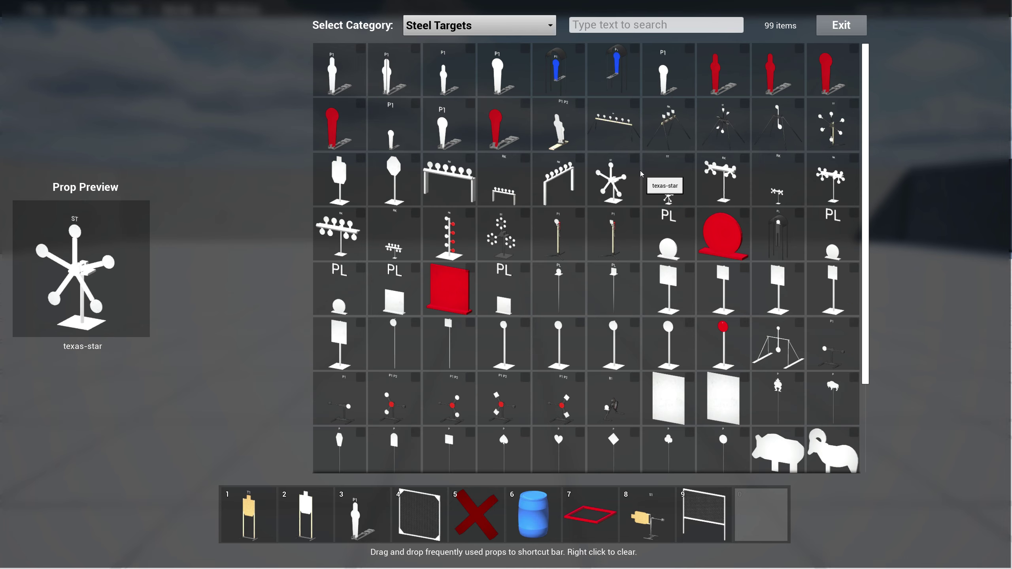
{"action": "scroll", "coordinate": [646, 180], "scroll_direction": "down", "scroll_amount": 3}
{"action": "scroll", "coordinate": [673, 199], "scroll_direction": "up", "scroll_amount": 3}
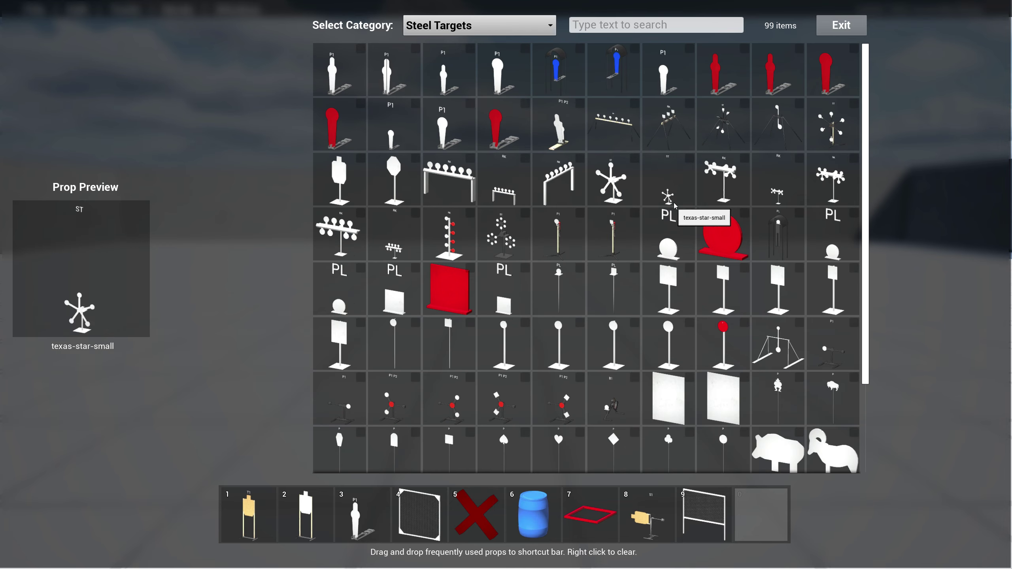
{"action": "scroll", "coordinate": [753, 278], "scroll_direction": "down", "scroll_amount": 3}
{"action": "scroll", "coordinate": [753, 286], "scroll_direction": "up", "scroll_amount": 3}
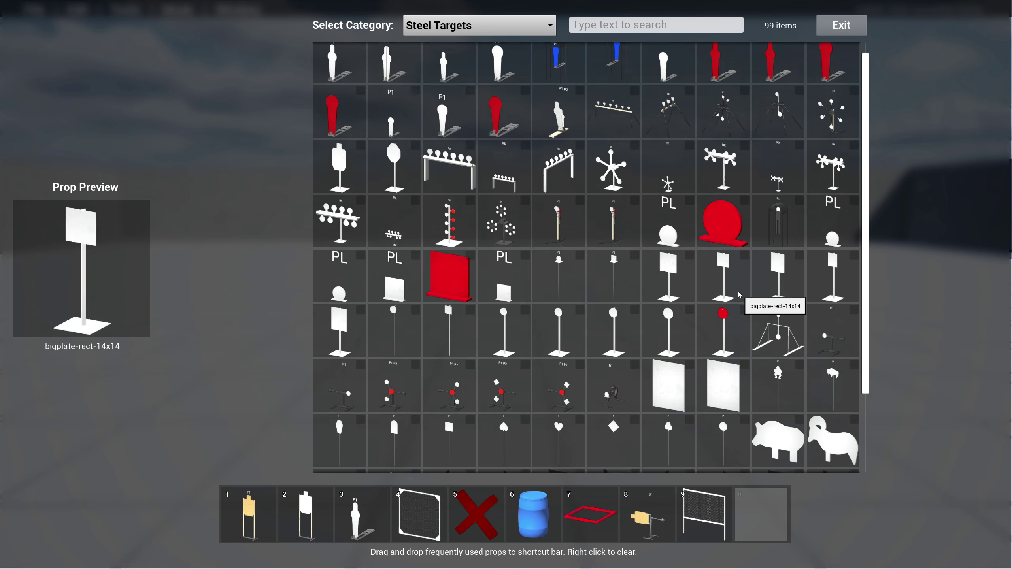
Step: View the Moving Props category and the Support Structures category in the prop library
{"action": "left_click", "coordinate": [478, 25]}
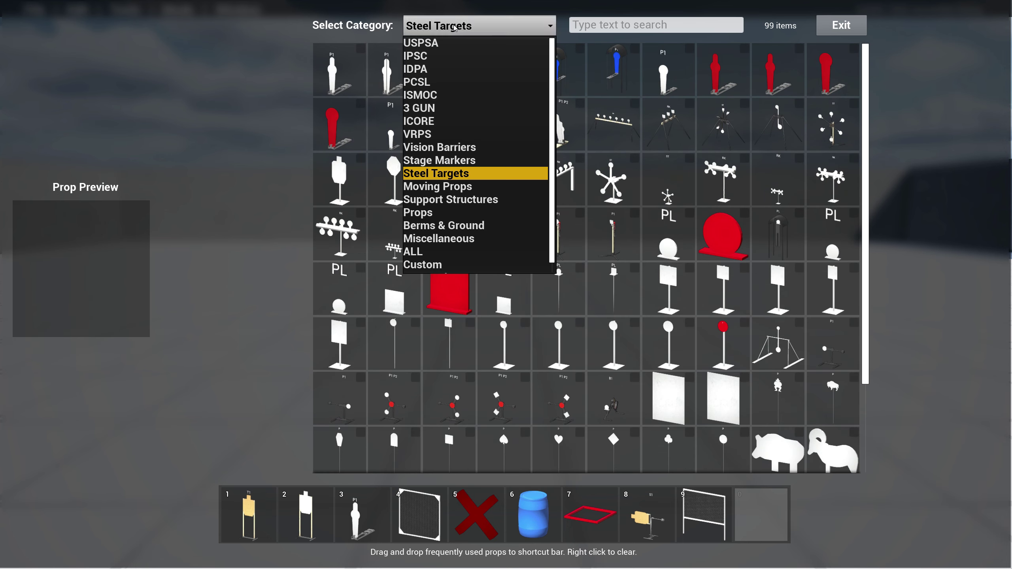
{"action": "left_click", "coordinate": [478, 188]}
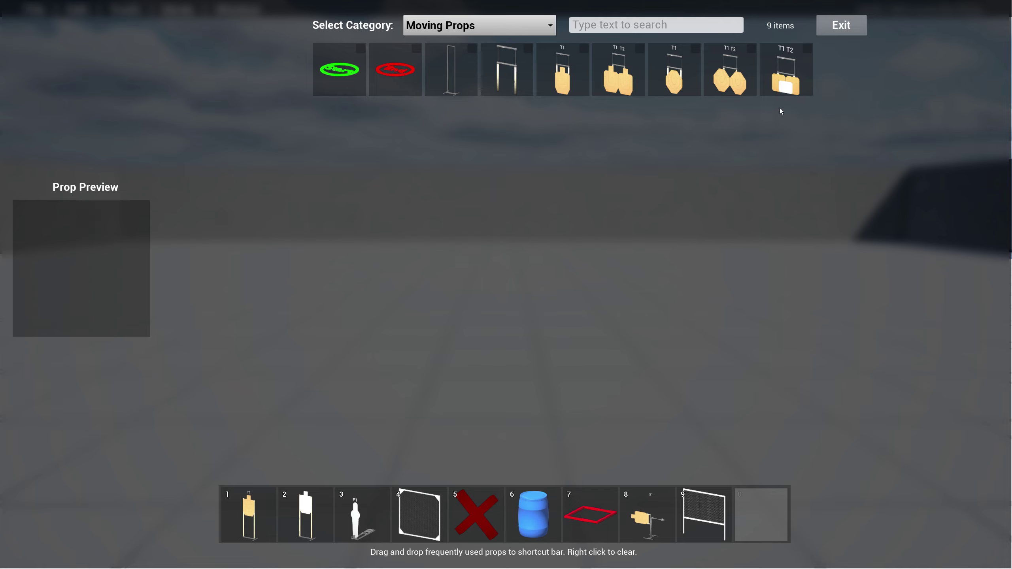
{"action": "left_click", "coordinate": [477, 26]}
{"action": "left_click", "coordinate": [494, 199]}
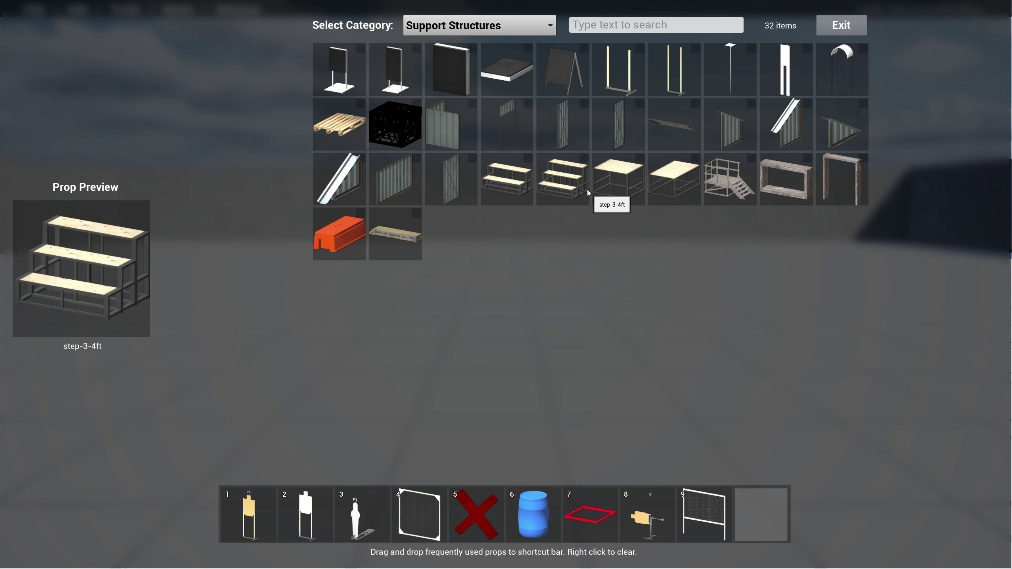
Step: Browse the whole Props category, from furniture and people to vehicles, buildings and seasonal items
{"action": "left_click", "coordinate": [459, 25]}
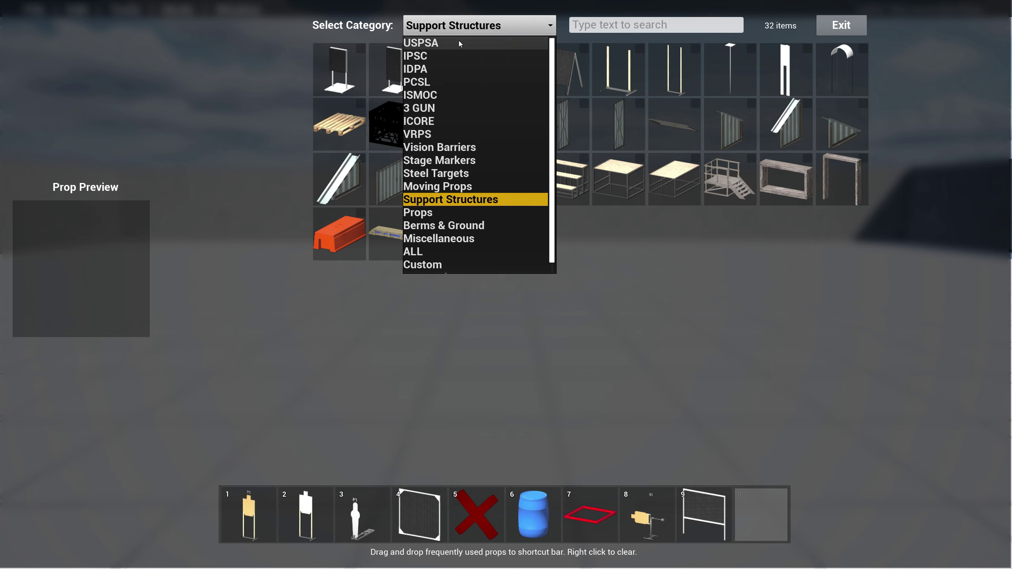
{"action": "left_click", "coordinate": [473, 215]}
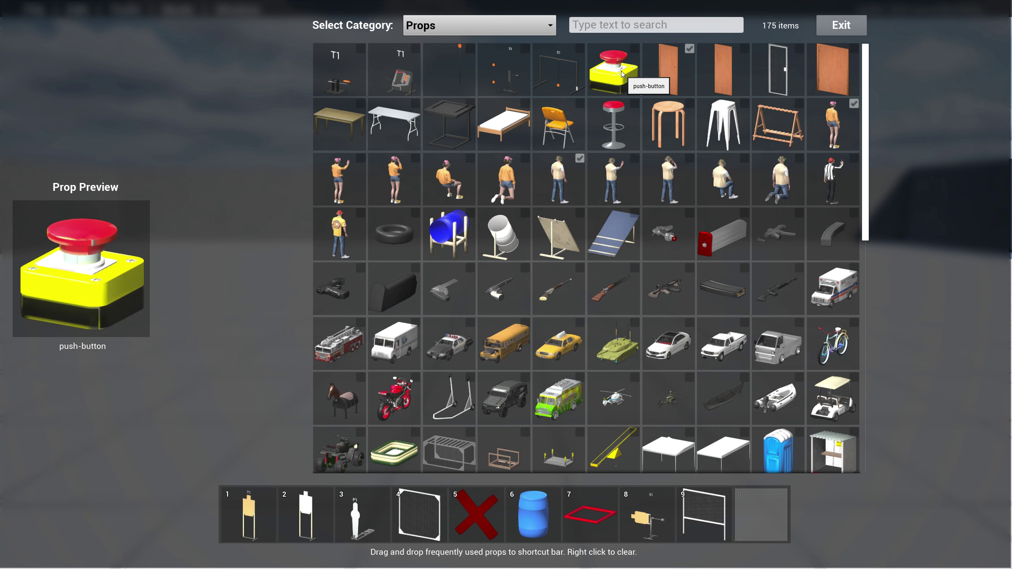
{"action": "scroll", "coordinate": [624, 166], "scroll_direction": "down", "scroll_amount": 3}
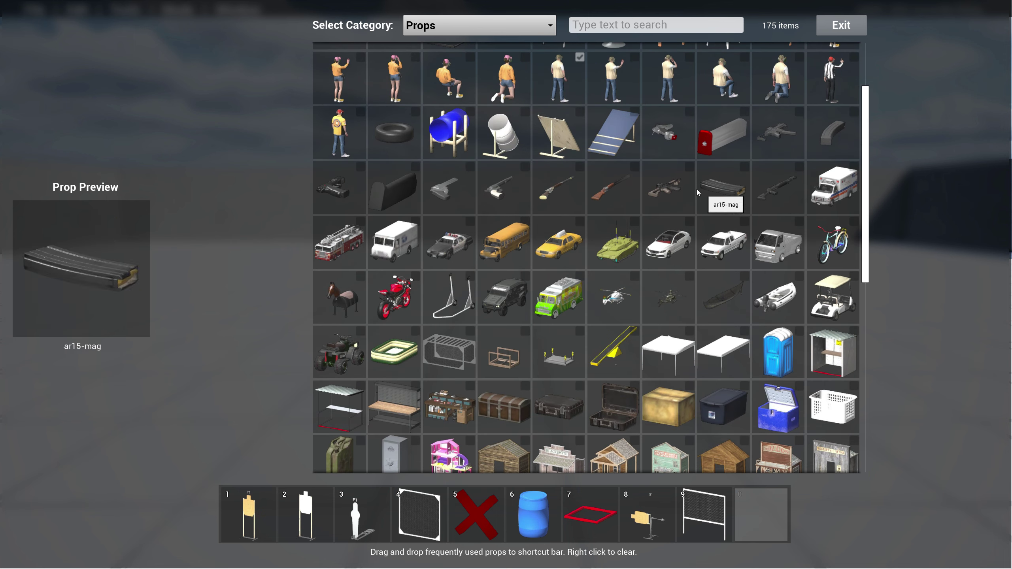
{"action": "scroll", "coordinate": [668, 282], "scroll_direction": "down", "scroll_amount": 2}
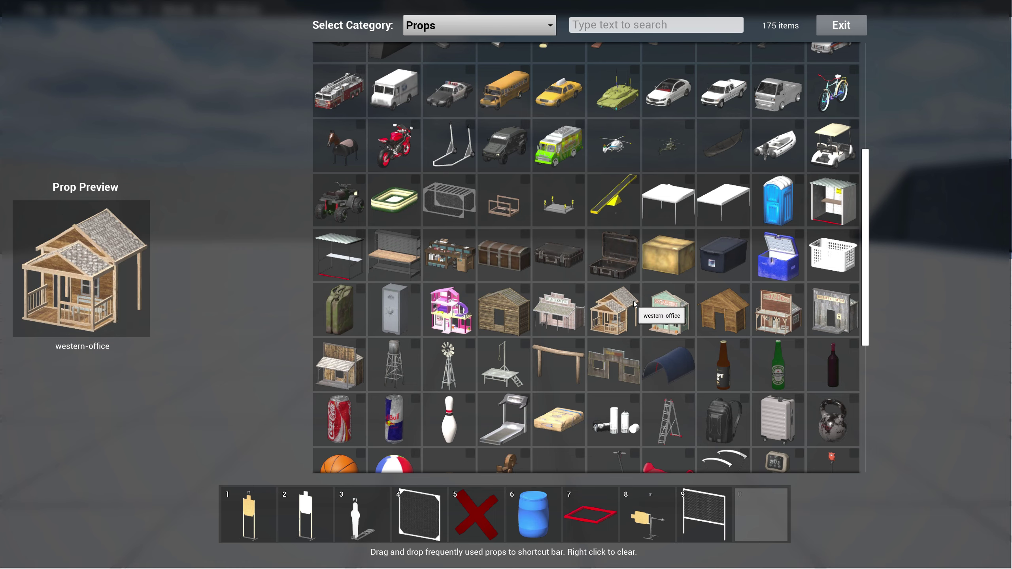
{"action": "scroll", "coordinate": [653, 321], "scroll_direction": "down", "scroll_amount": 2}
{"action": "scroll", "coordinate": [651, 327], "scroll_direction": "down", "scroll_amount": 3}
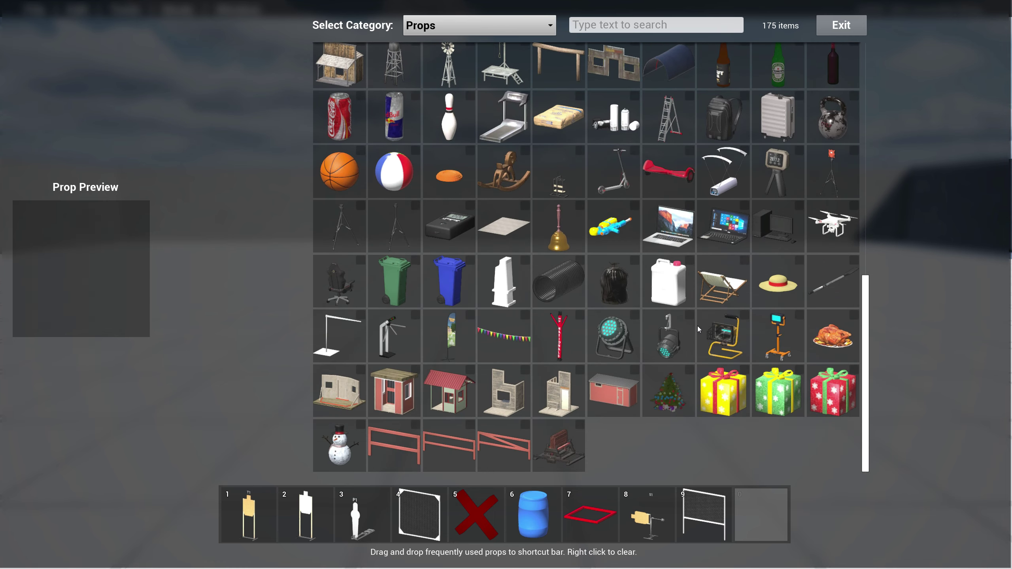
{"action": "scroll", "coordinate": [633, 387], "scroll_direction": "up", "scroll_amount": 1}
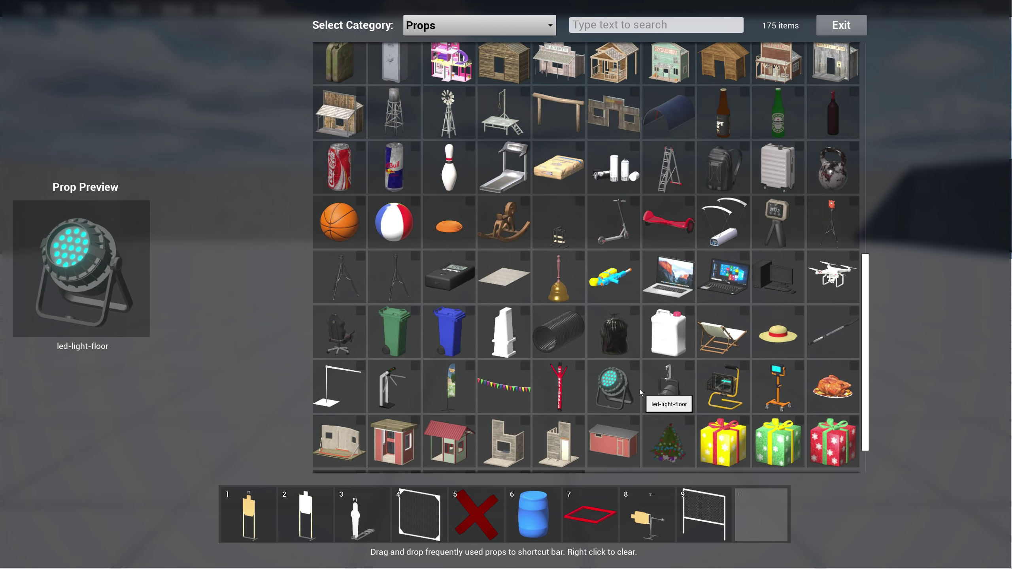
{"action": "scroll", "coordinate": [638, 389], "scroll_direction": "up", "scroll_amount": 5}
{"action": "scroll", "coordinate": [638, 327], "scroll_direction": "up", "scroll_amount": 2}
{"action": "scroll", "coordinate": [648, 288], "scroll_direction": "up", "scroll_amount": 3}
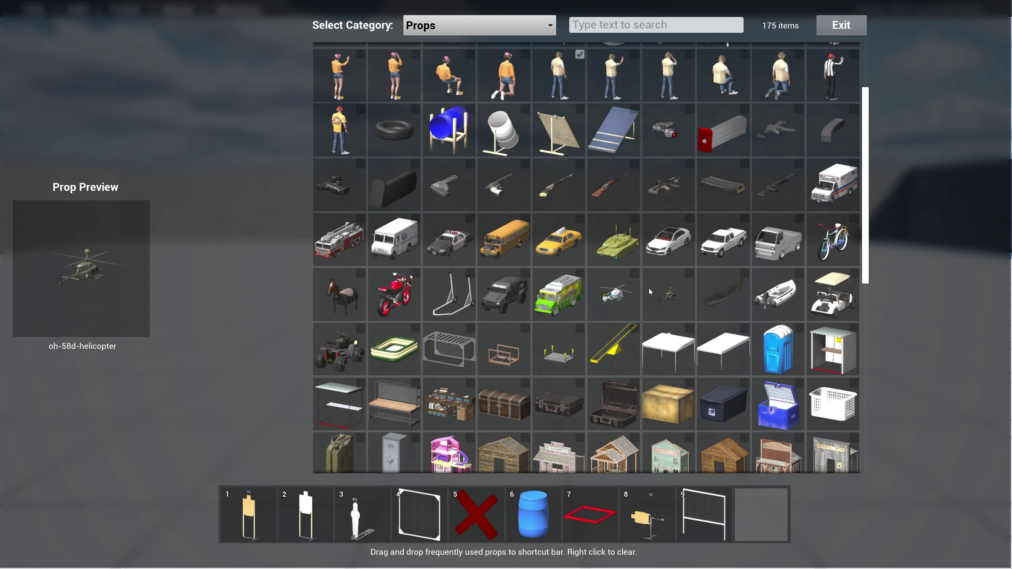
{"action": "scroll", "coordinate": [652, 287], "scroll_direction": "down", "scroll_amount": 3}
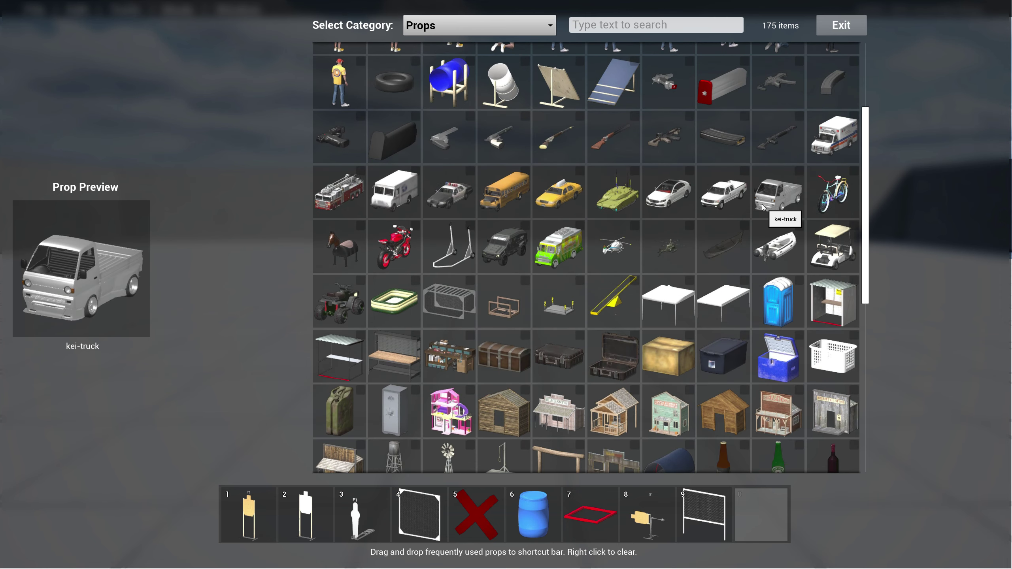
{"action": "scroll", "coordinate": [619, 199], "scroll_direction": "up", "scroll_amount": 3}
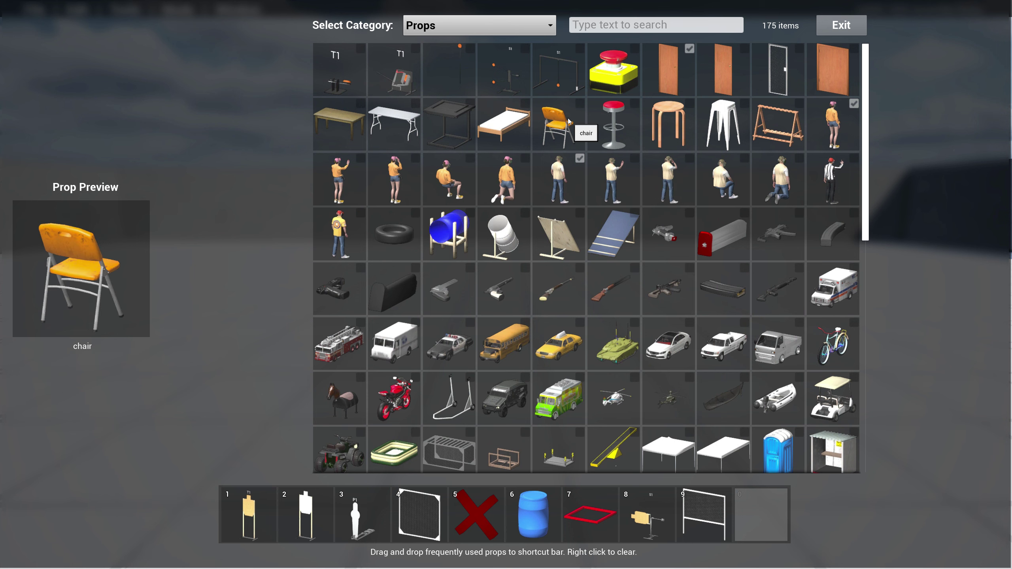
Step: View the Berms & Ground category and look through the Miscellaneous props
{"action": "left_click", "coordinate": [474, 31]}
{"action": "left_click", "coordinate": [456, 228]}
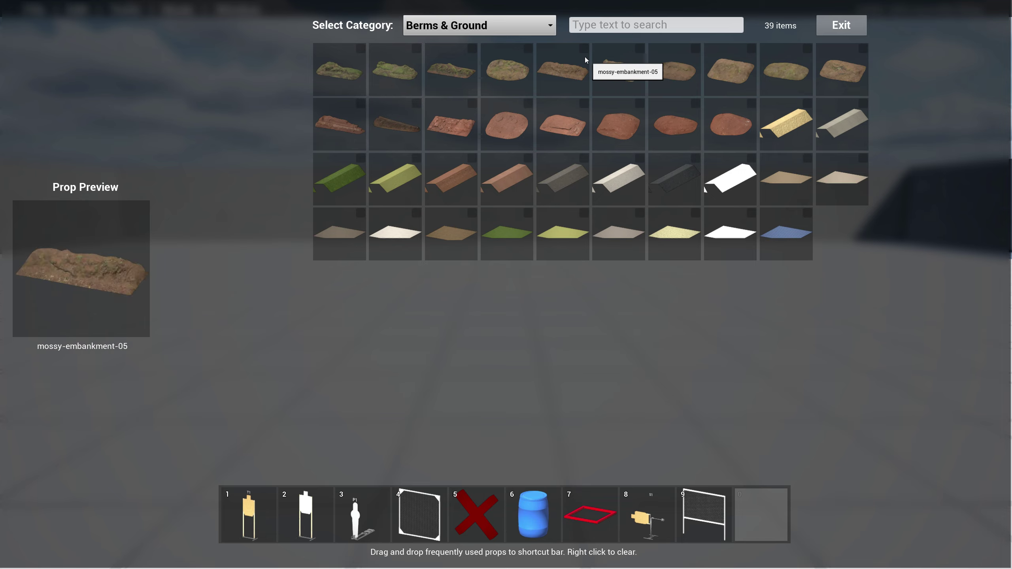
{"action": "left_click", "coordinate": [518, 31]}
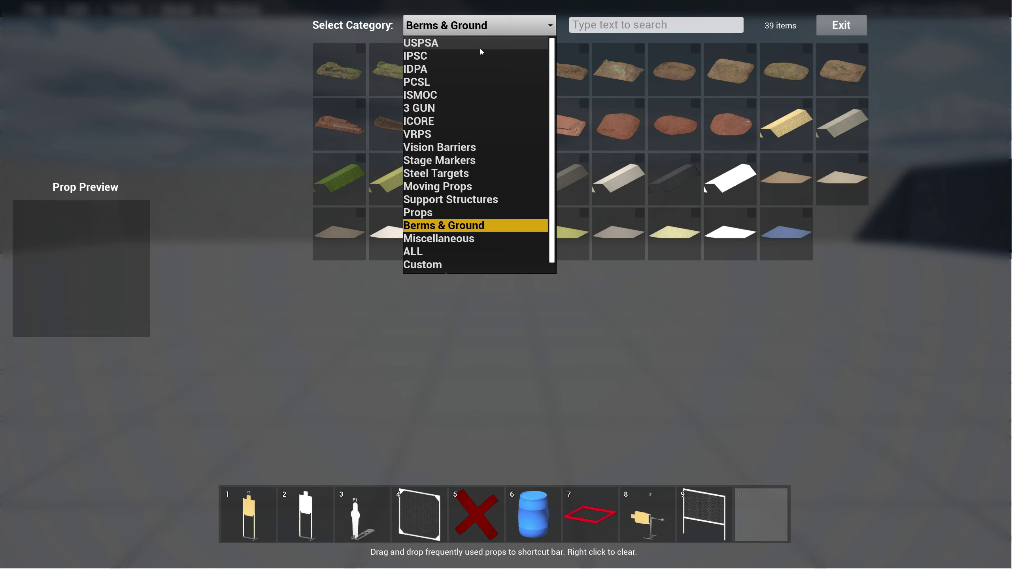
{"action": "left_click", "coordinate": [449, 239]}
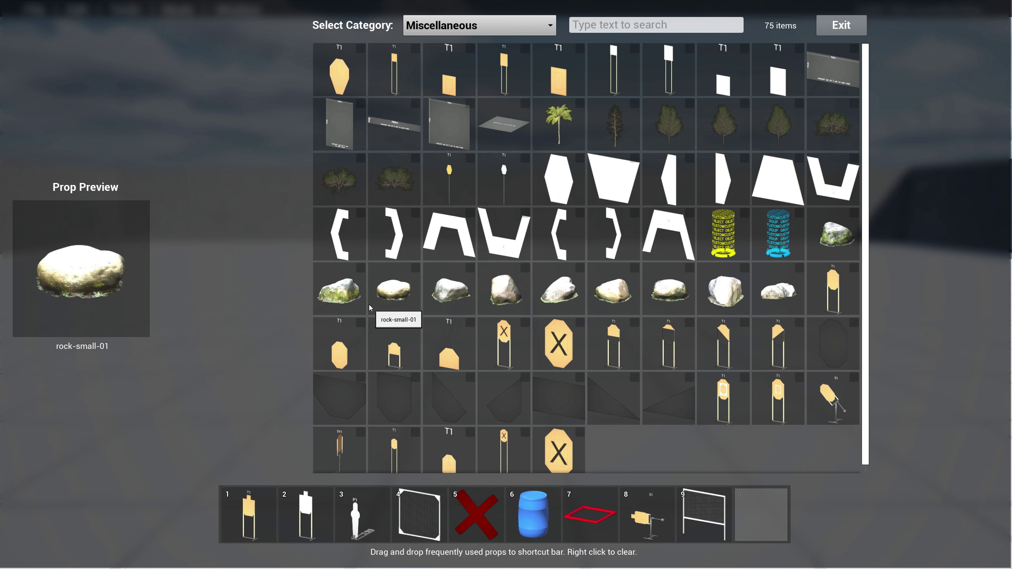
{"action": "scroll", "coordinate": [588, 332], "scroll_direction": "down", "scroll_amount": 1}
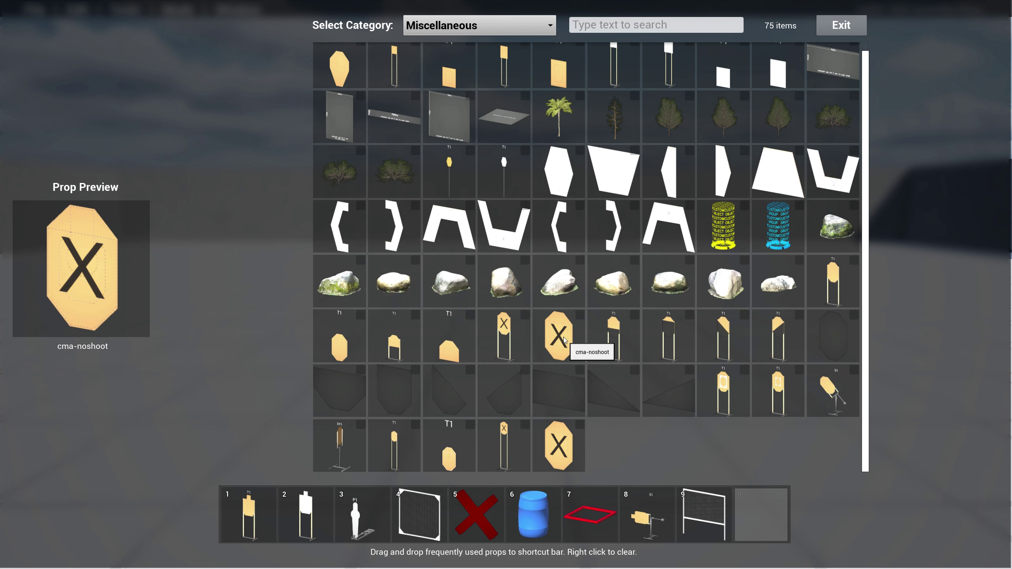
{"action": "scroll", "coordinate": [465, 188], "scroll_direction": "up", "scroll_amount": 1}
Step: Look over the combined list of props under ALL and view the Personal Inventory category
{"action": "left_click", "coordinate": [478, 25]}
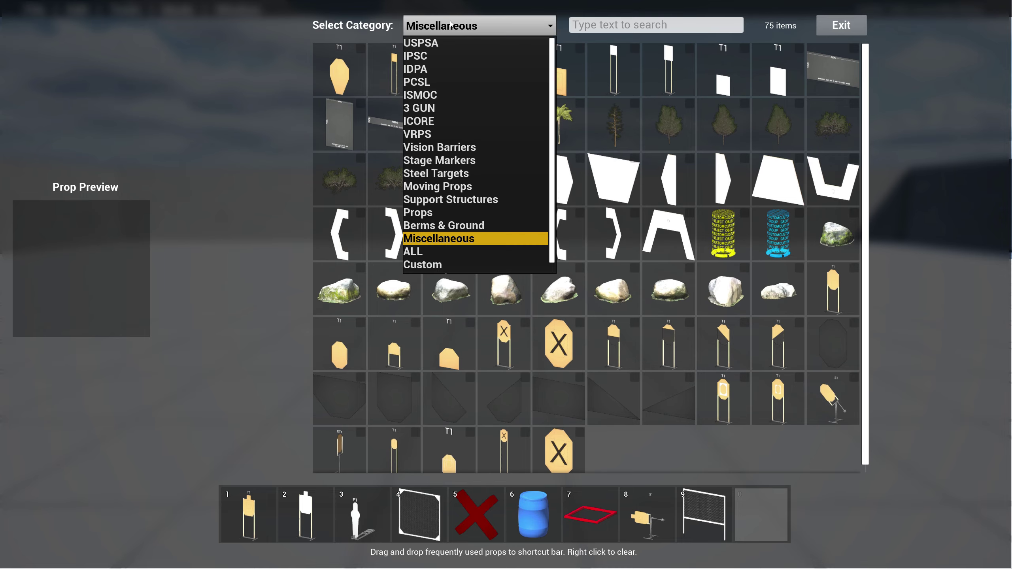
{"action": "left_click", "coordinate": [435, 253]}
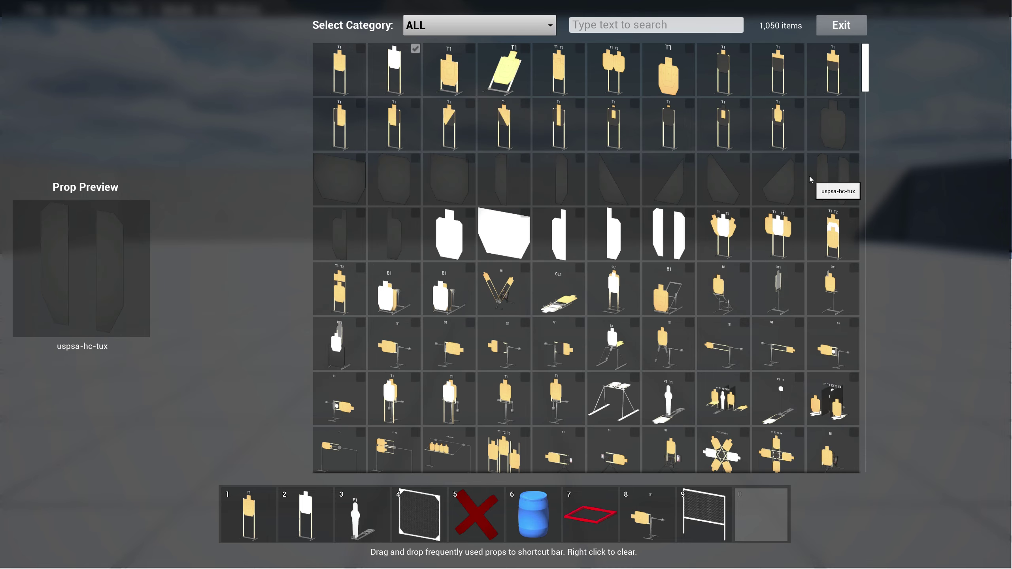
{"action": "left_click_drag", "start_coordinate": [865, 54], "coordinate": [876, 36]}
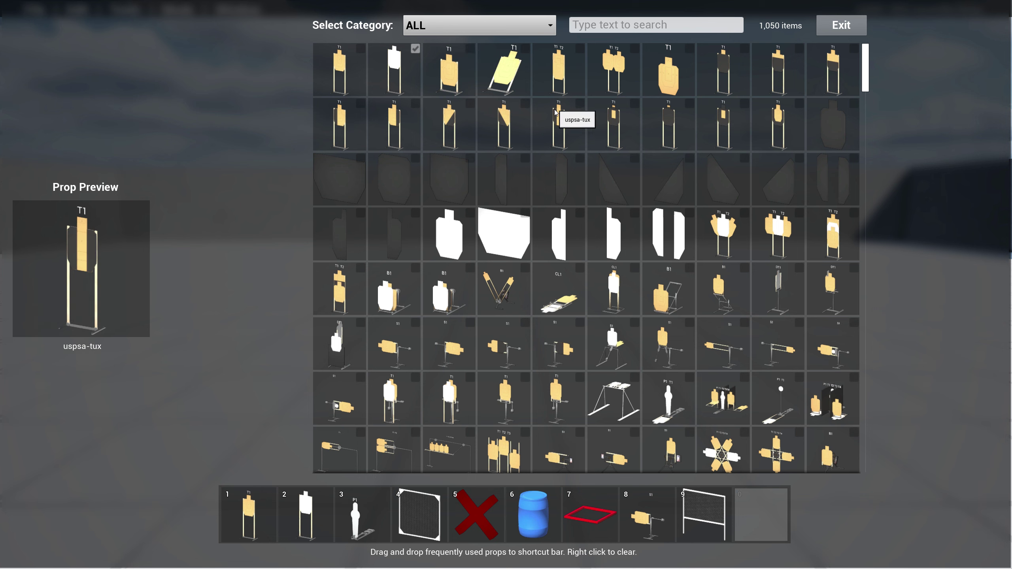
{"action": "left_click", "coordinate": [482, 25]}
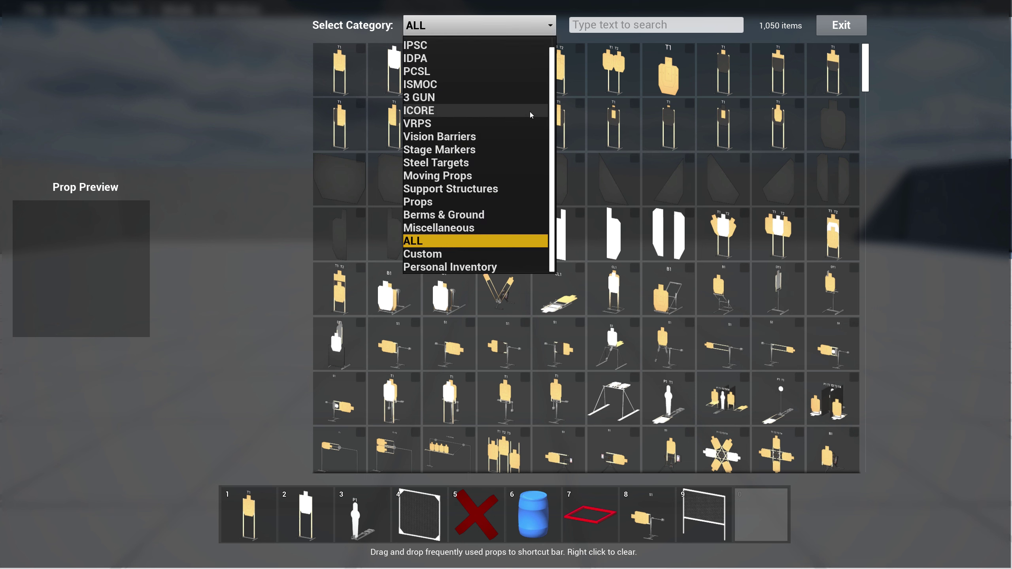
{"action": "left_click", "coordinate": [448, 267]}
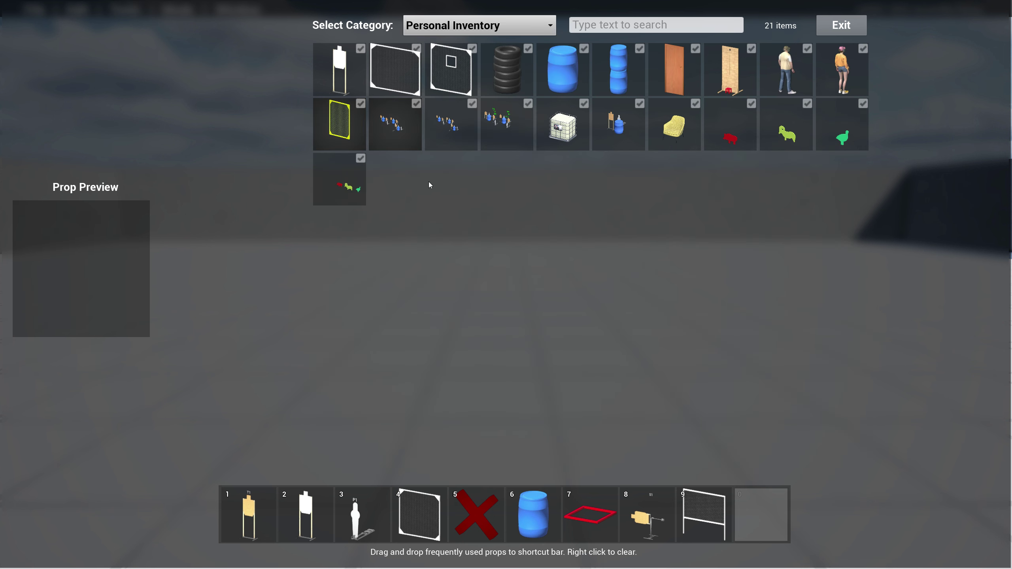
Step: Add the texas-star from the Steel Targets category to the Personal Inventory
{"action": "left_click", "coordinate": [476, 26]}
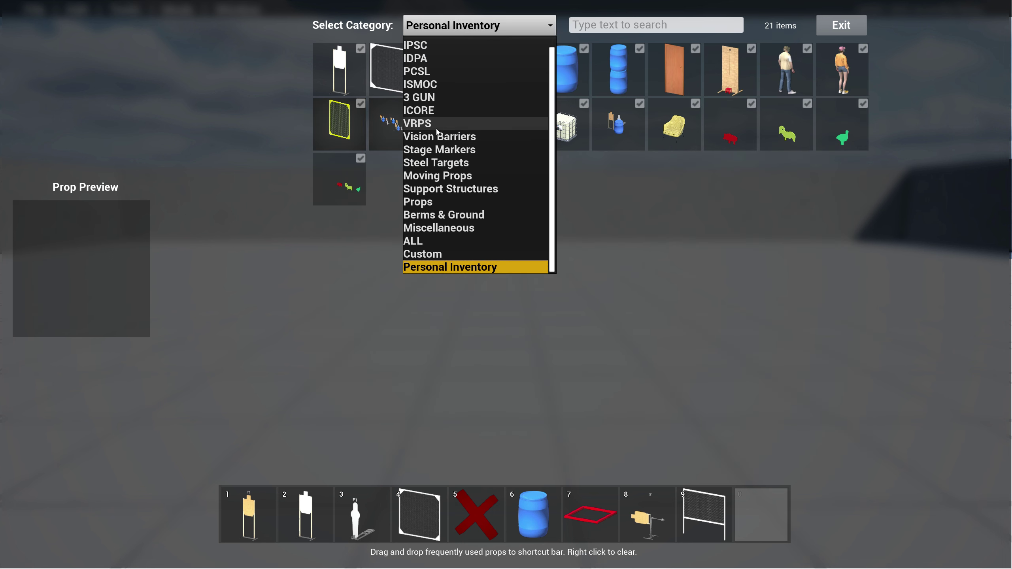
{"action": "left_click", "coordinate": [438, 165]}
{"action": "left_click", "coordinate": [437, 165]}
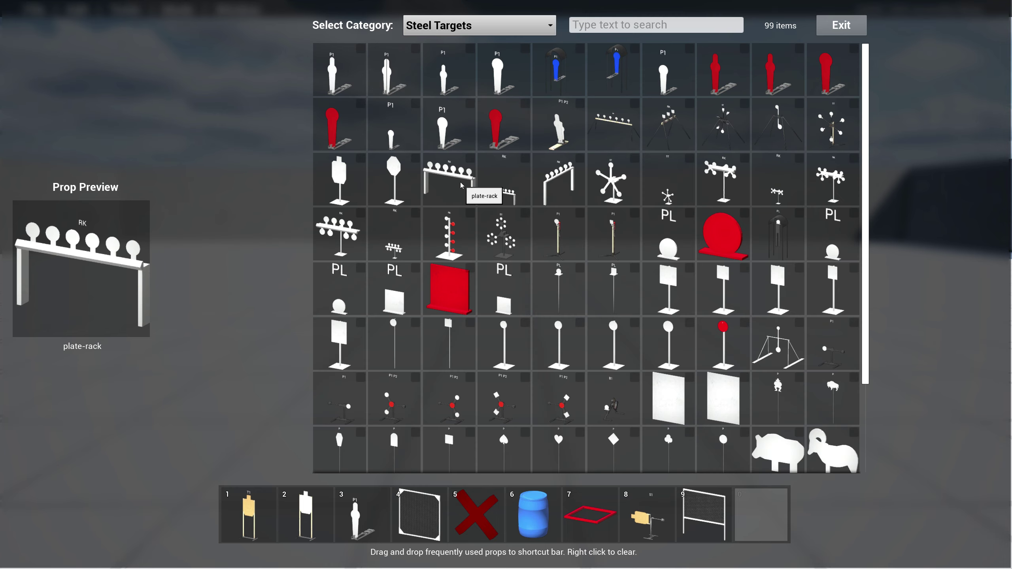
{"action": "left_click", "coordinate": [635, 158]}
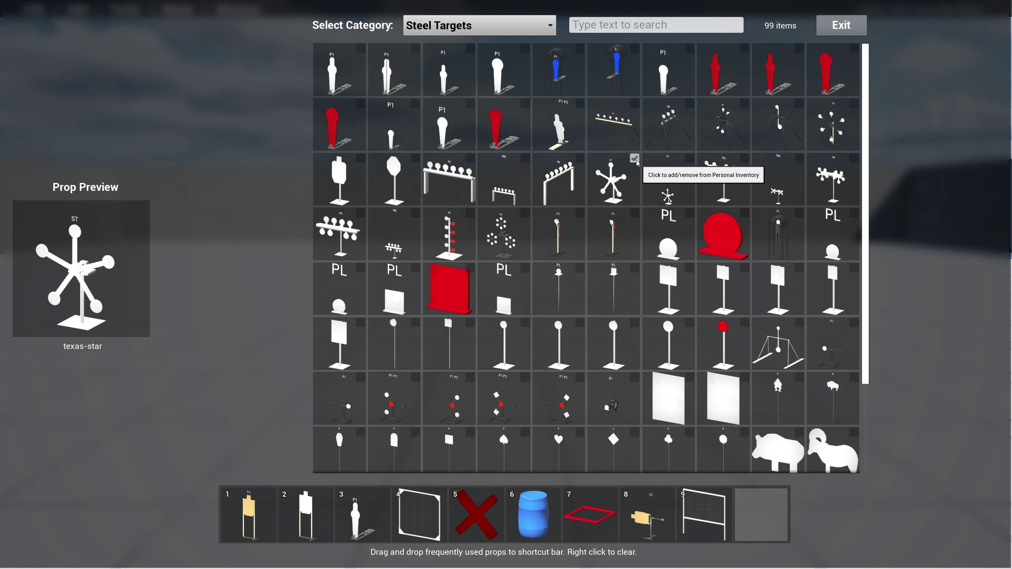
Step: Check the Personal Inventory for the texas-star and compare it with the full ALL list
{"action": "left_click", "coordinate": [478, 26]}
{"action": "left_click", "coordinate": [477, 266]}
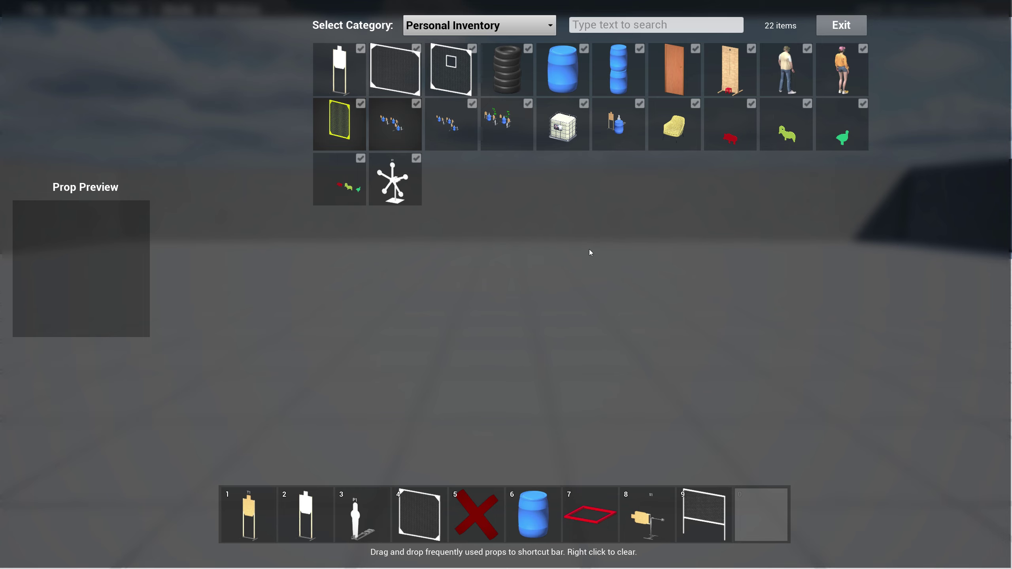
{"action": "left_click", "coordinate": [494, 26]}
{"action": "left_click", "coordinate": [438, 239]}
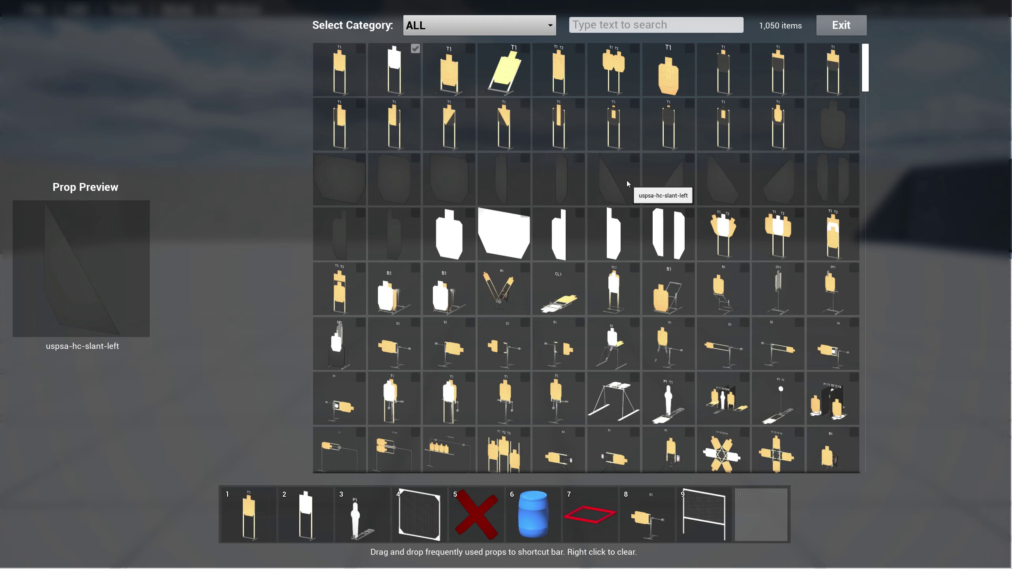
{"action": "scroll", "coordinate": [694, 244], "scroll_direction": "down", "scroll_amount": 5}
{"action": "scroll", "coordinate": [712, 282], "scroll_direction": "up", "scroll_amount": 5}
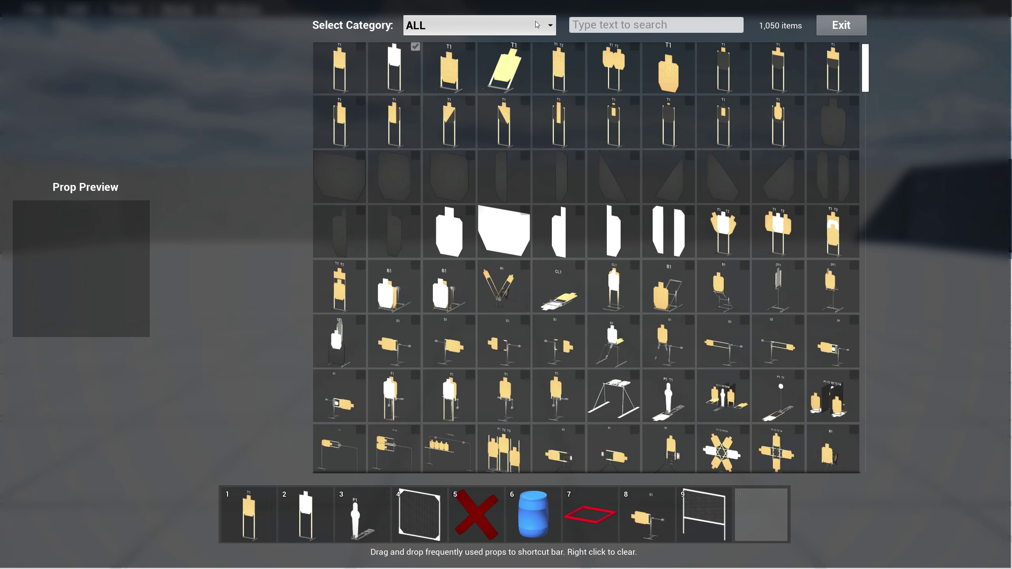
{"action": "left_click", "coordinate": [537, 25]}
{"action": "left_click", "coordinate": [455, 268]}
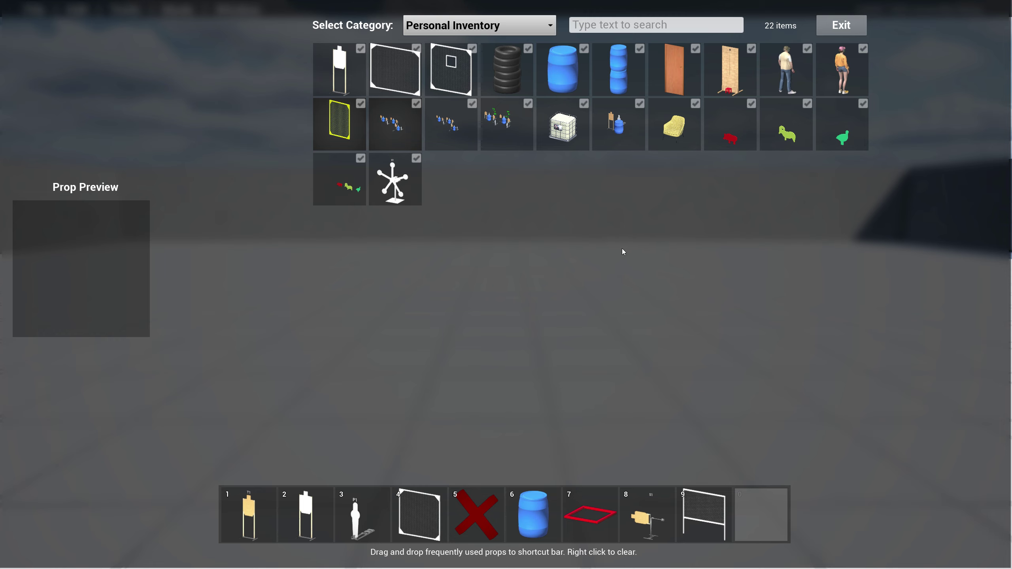
Step: Search the prop library for "irish"
{"action": "left_click", "coordinate": [660, 26]}
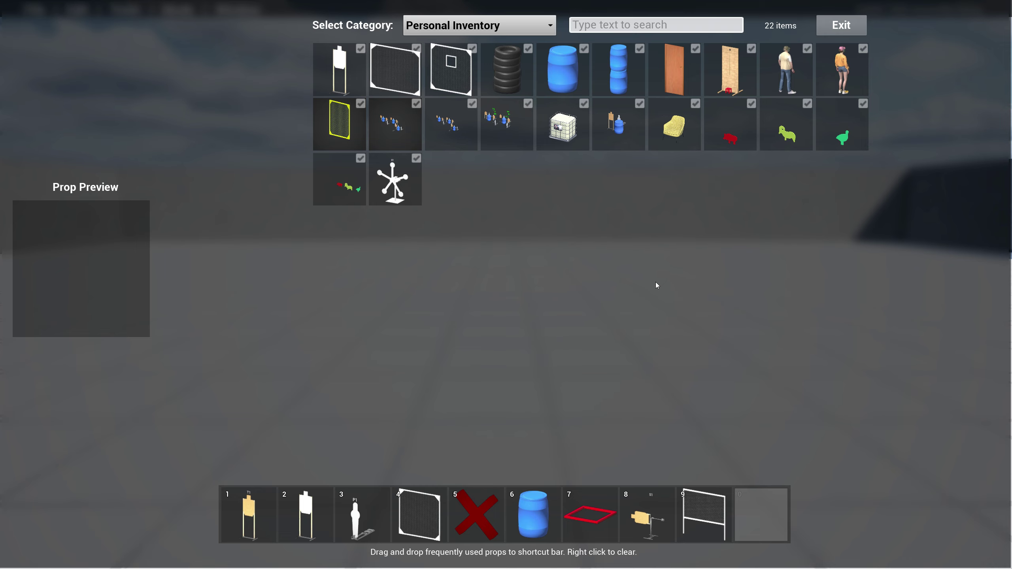
{"action": "type", "text": "r"}
{"action": "key", "text": "BackSpace"}
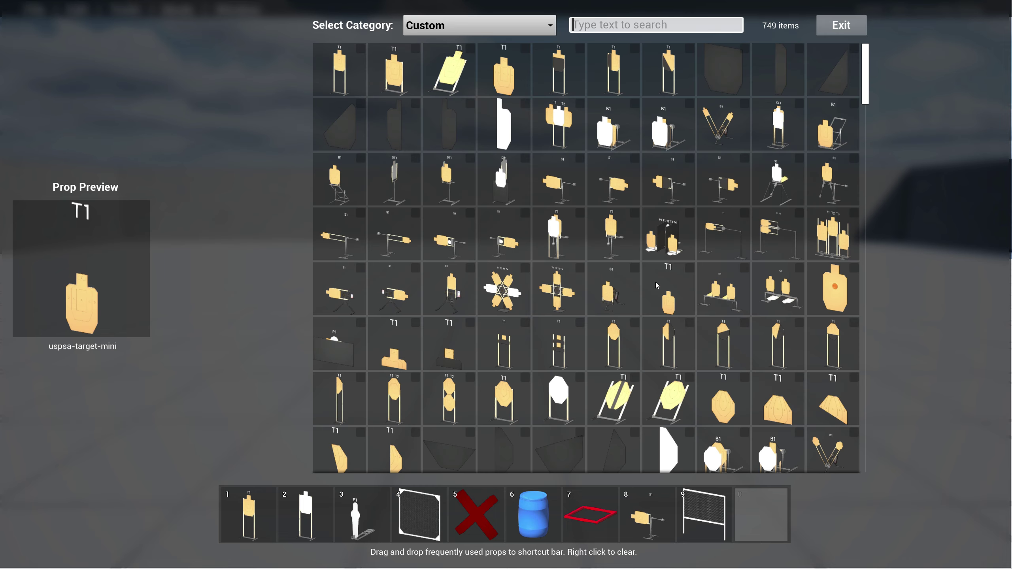
{"action": "type", "text": "irish"}
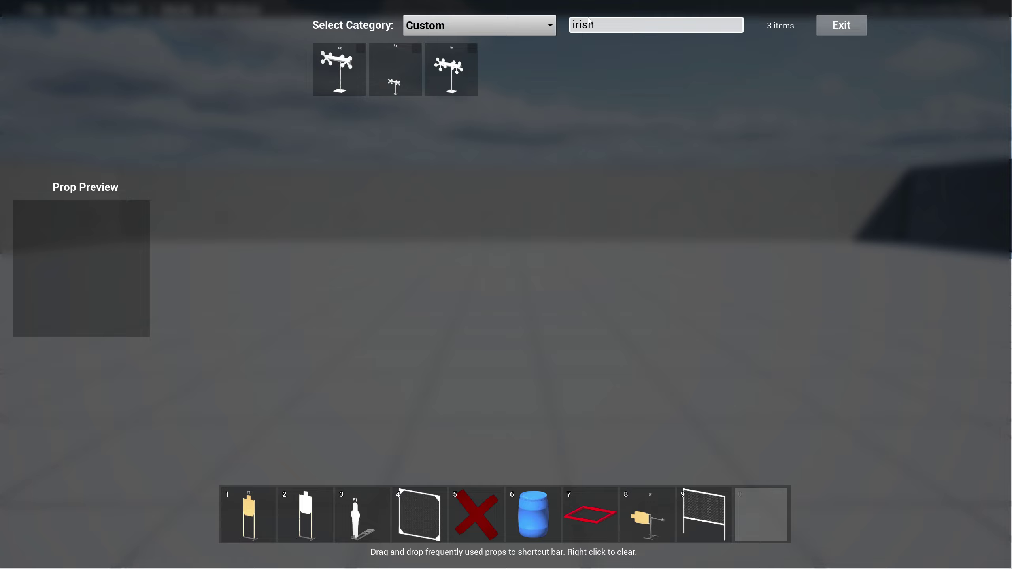
Step: Search the prop library for "stoo" and assign the red-topped bar stool to the empty shortcut slot 0
{"action": "left_click_drag", "start_coordinate": [595, 25], "coordinate": [572, 26]}
{"action": "type", "text": "stoo"}
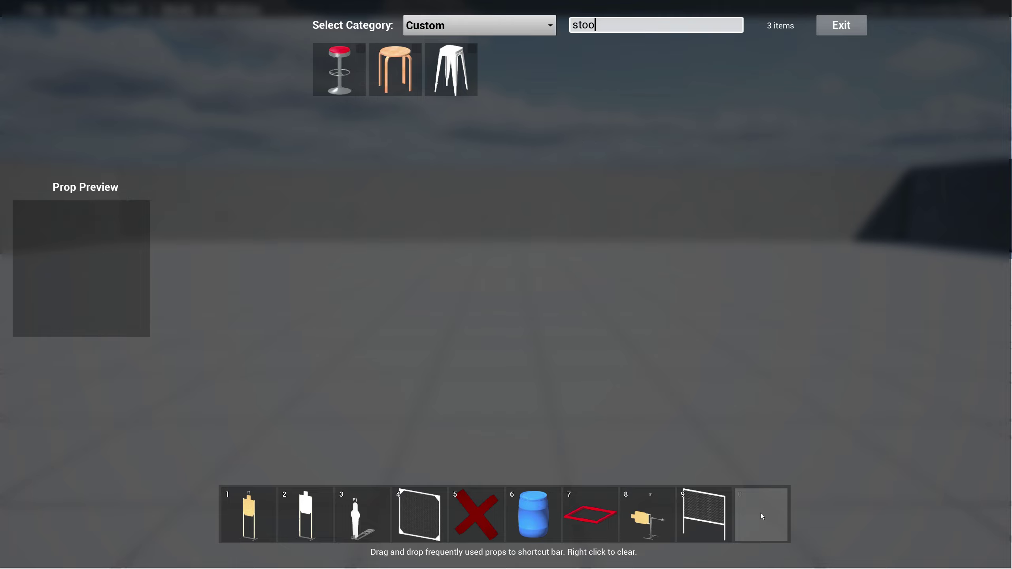
{"action": "left_click_drag", "start_coordinate": [339, 70], "coordinate": [761, 519]}
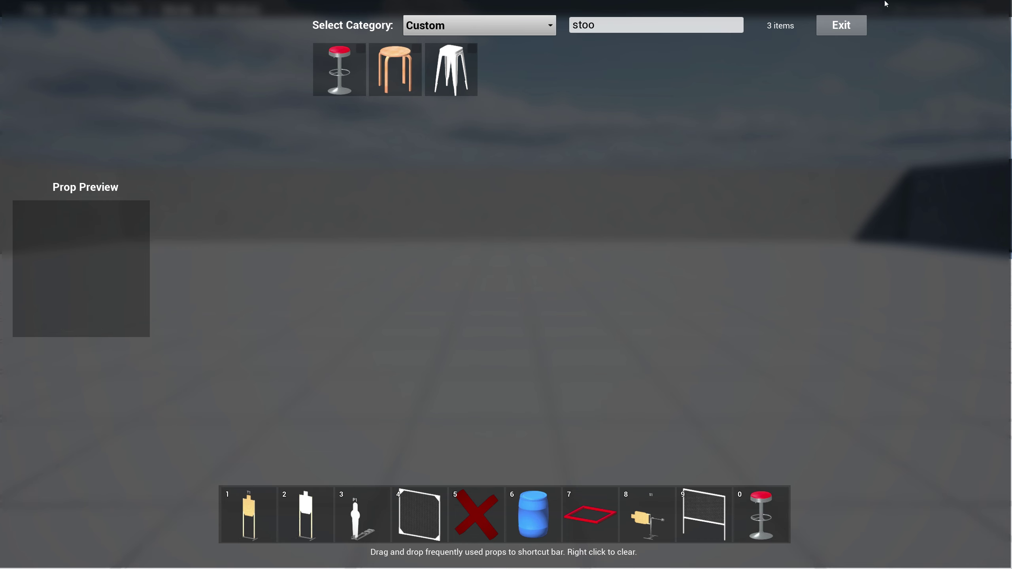
Step: Leave the prop library to view the shortcut bar on the stage, and reopen the library
{"action": "left_click", "coordinate": [856, 26]}
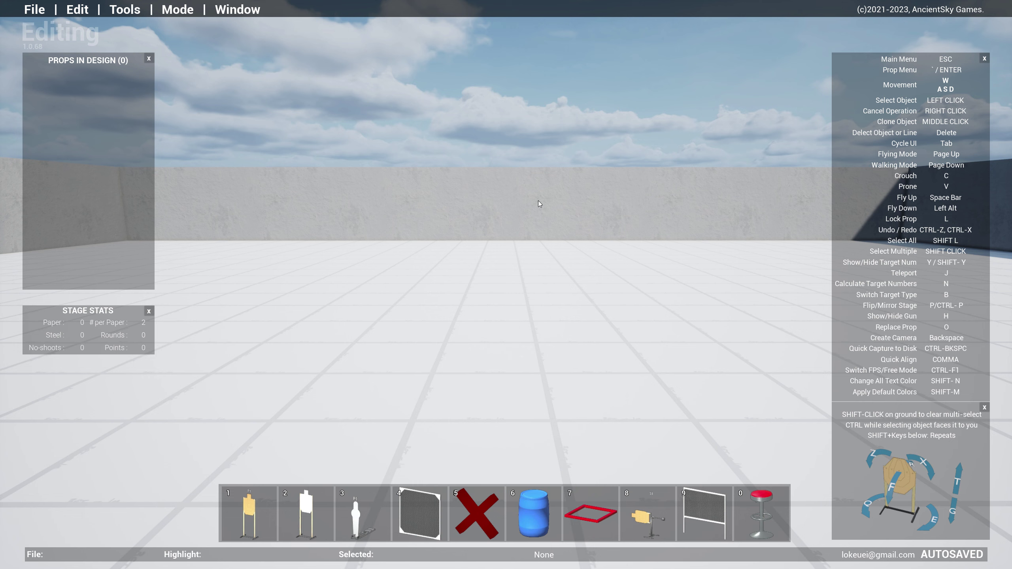
{"action": "key", "text": "Return"}
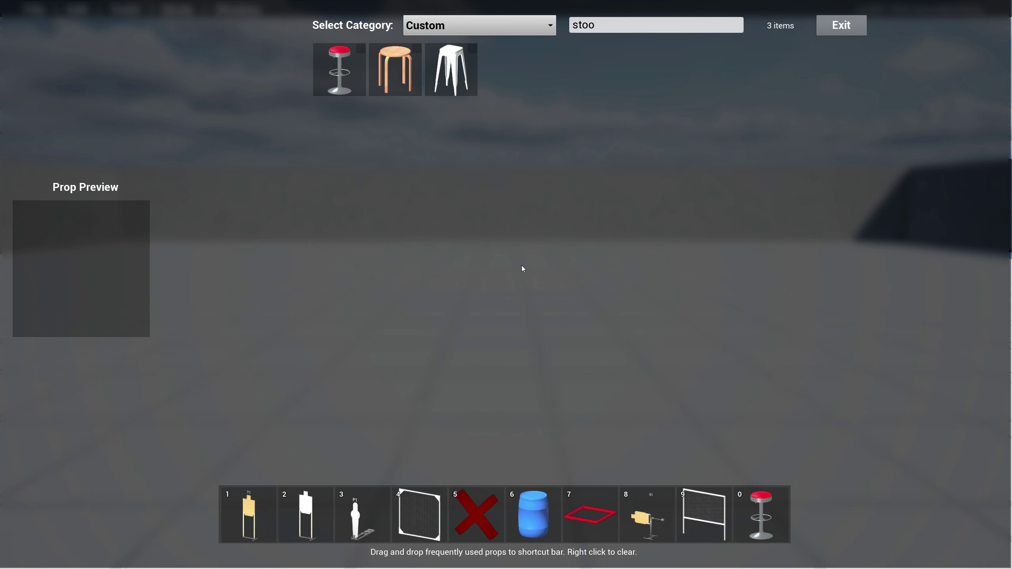
Step: Switch the prop library to the IPSC category and pick the ipsc-full-target for placement on the stage
{"action": "left_click", "coordinate": [439, 27]}
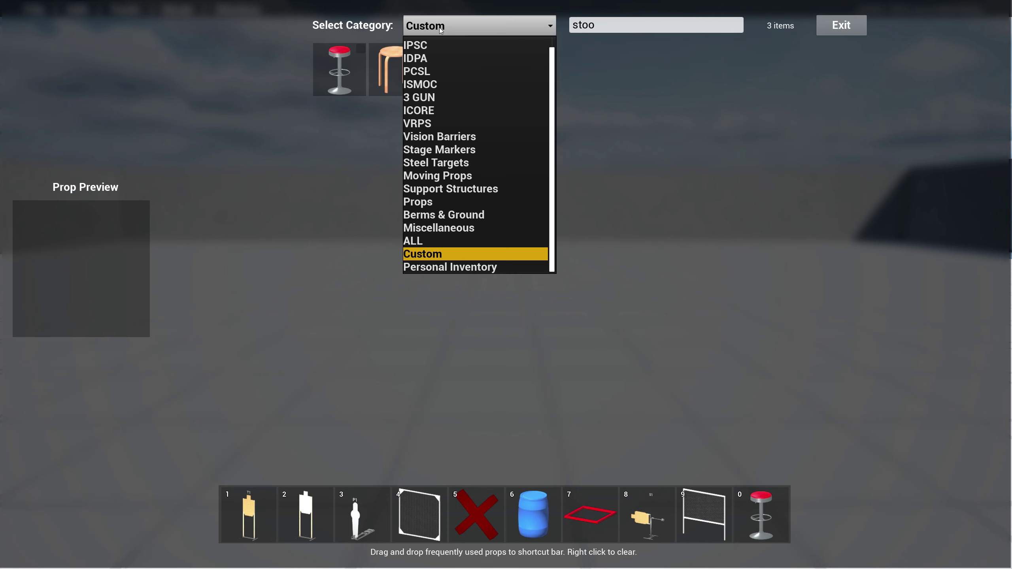
{"action": "scroll", "coordinate": [438, 60], "scroll_direction": "up", "scroll_amount": 1}
{"action": "left_click", "coordinate": [438, 58]}
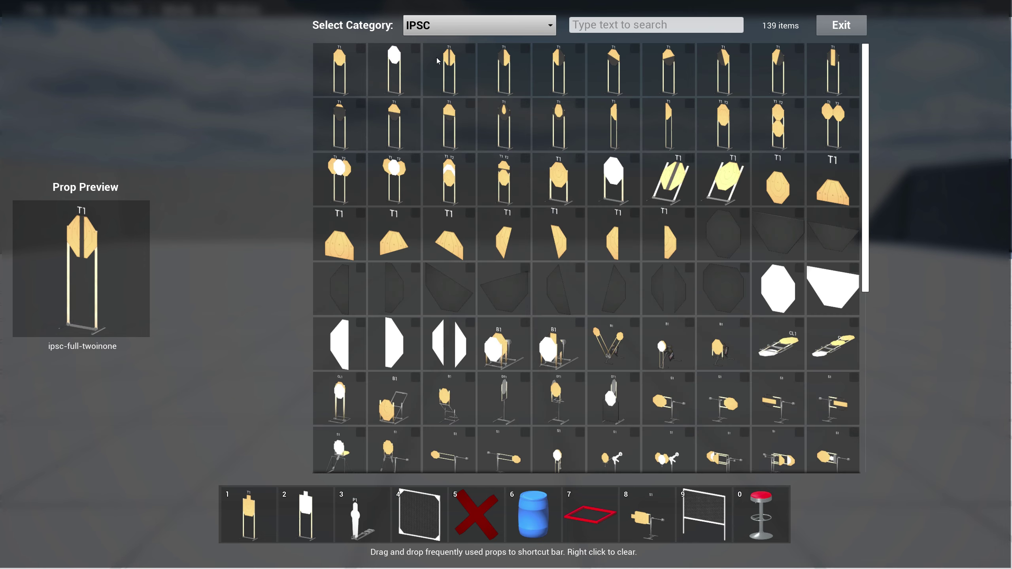
{"action": "left_click", "coordinate": [339, 75]}
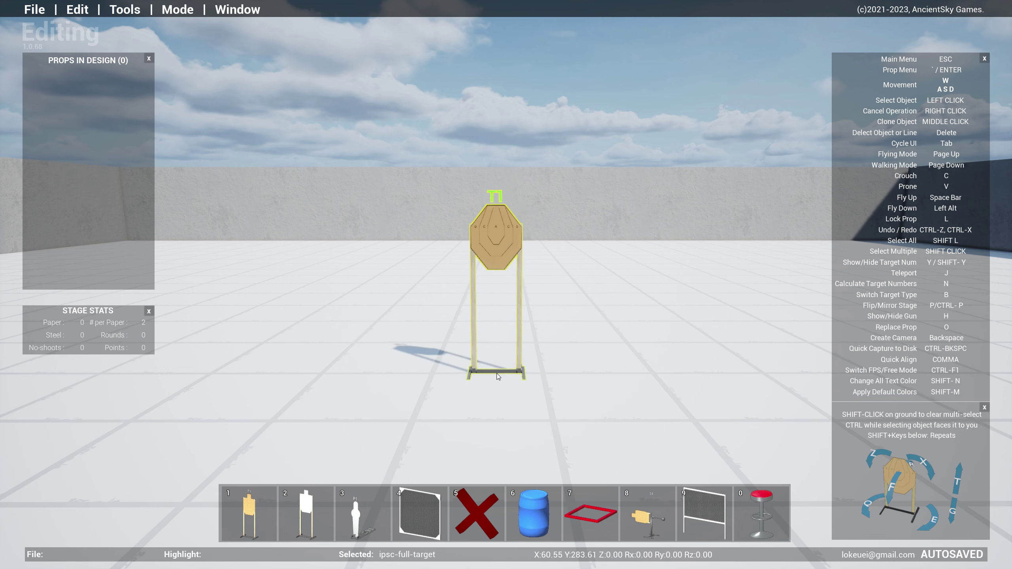
Step: Try turning the unplaced IPSC target both ways about its vertical axis and bring it back to 0
{"action": "key", "text": "q"}
{"action": "key", "text": "q"}
{"action": "key", "text": "q"}
{"action": "key", "text": "q"}
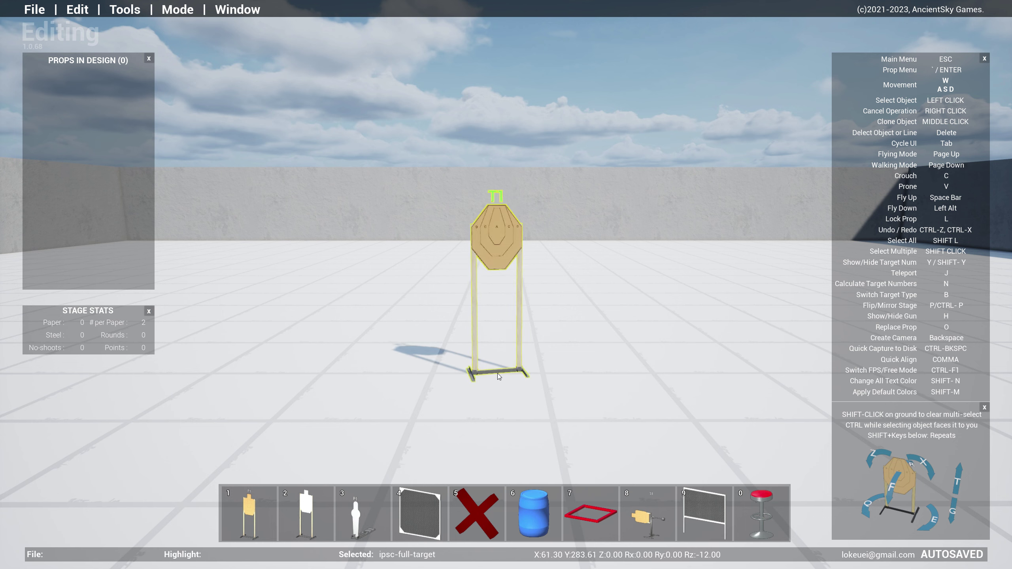
{"action": "key", "text": "e"}
{"action": "key", "text": "e"}
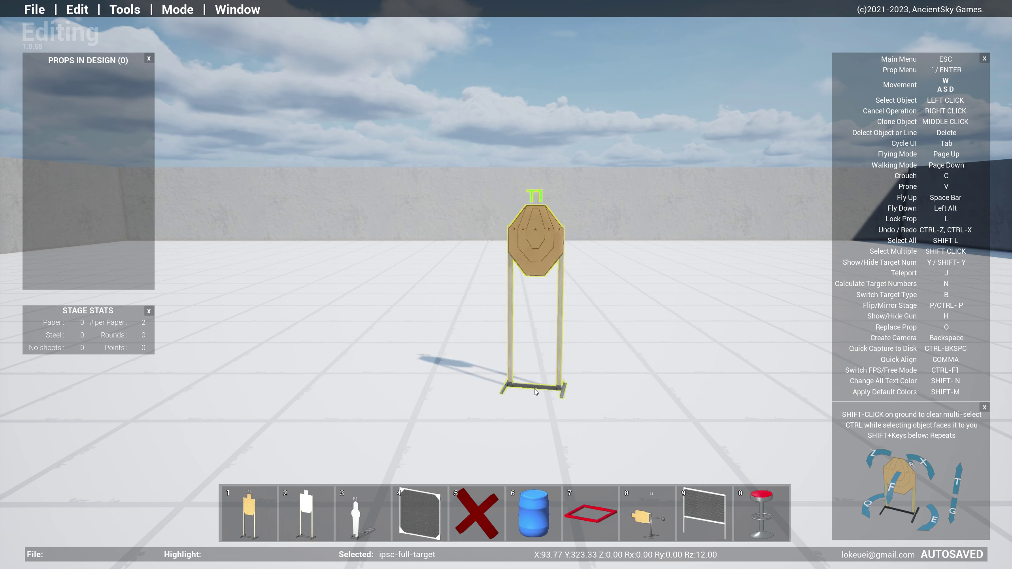
{"action": "key", "text": "q"}
{"action": "key", "text": "q"}
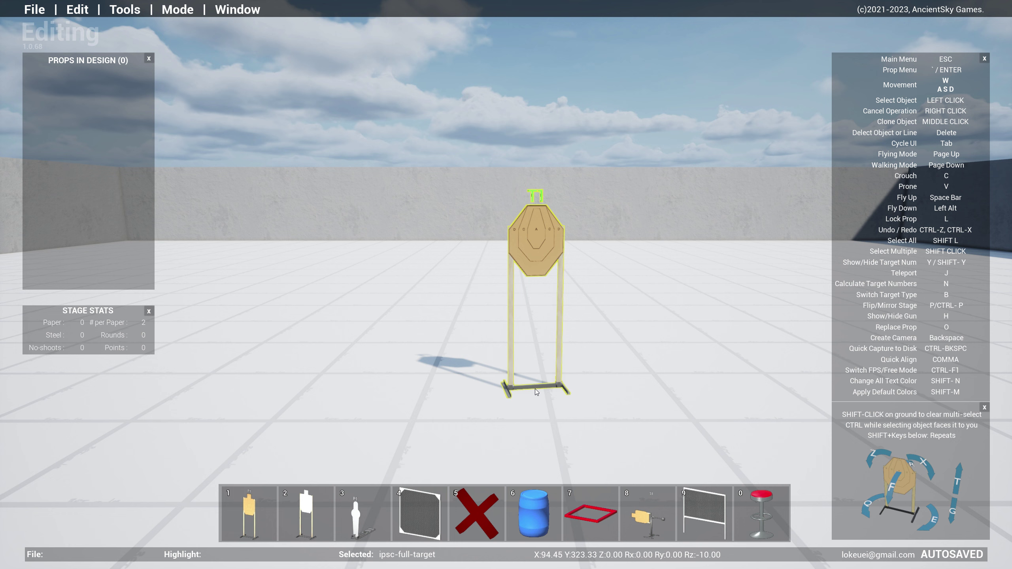
{"action": "key", "text": "q"}
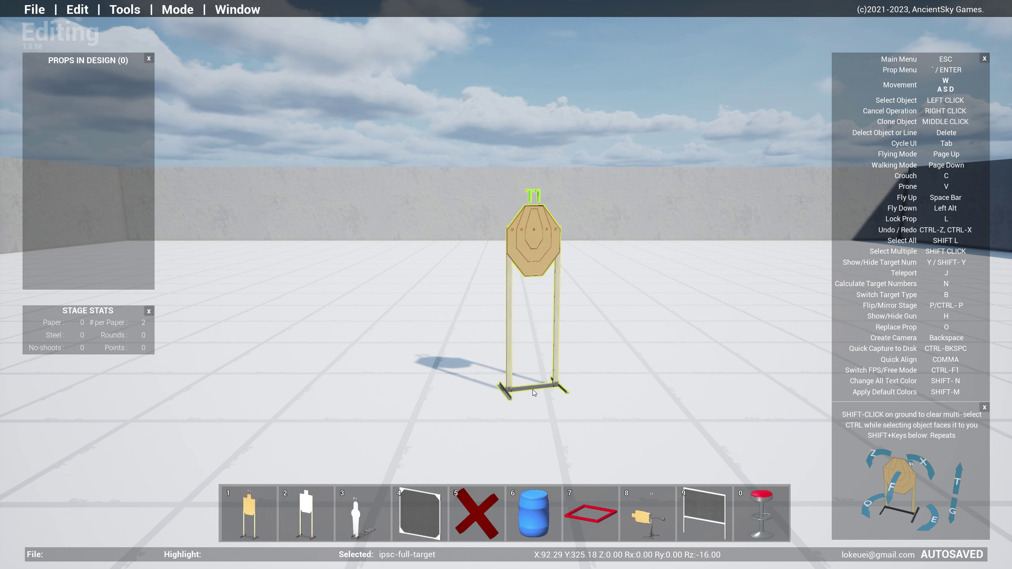
{"action": "key", "text": "e"}
{"action": "key", "text": "e"}
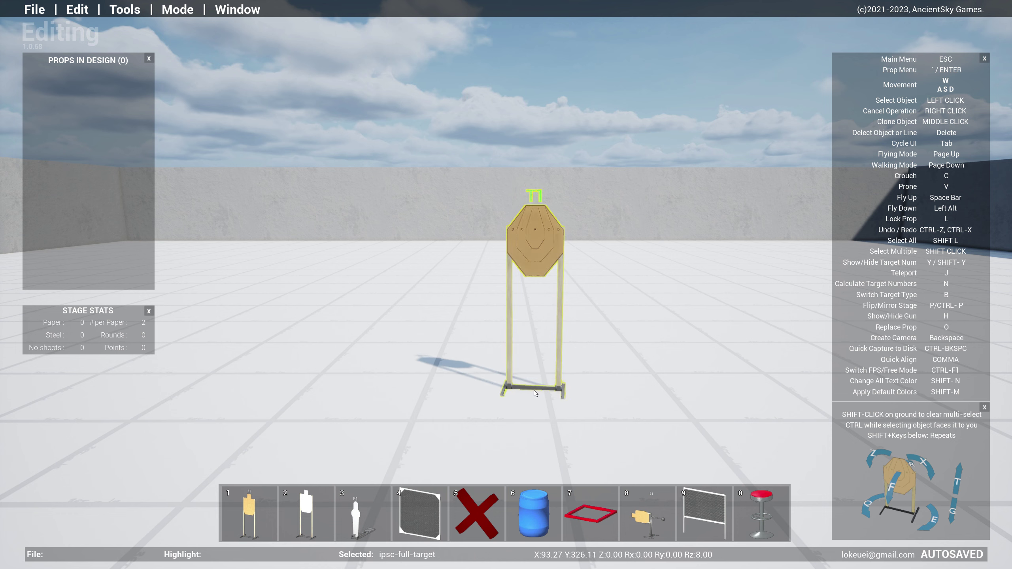
{"action": "key", "text": "e"}
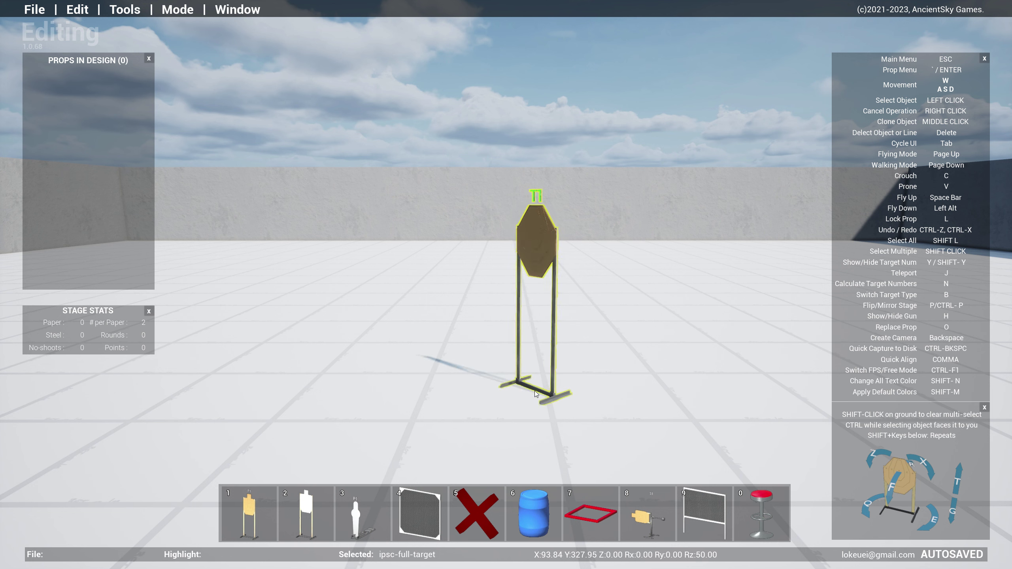
{"action": "key", "text": "q"}
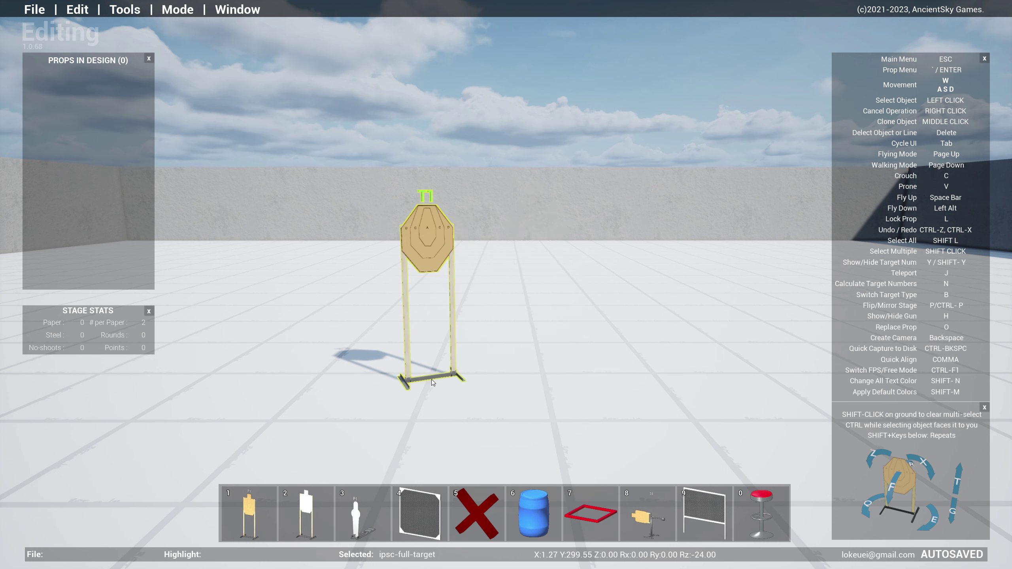
{"action": "key", "text": "e"}
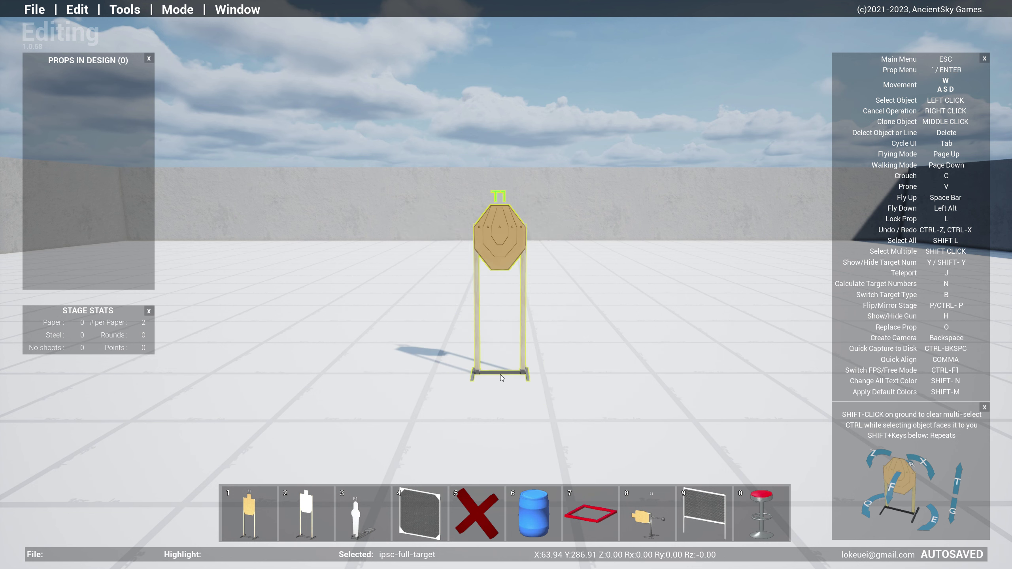
Step: Try tilting the IPSC target sideways in both directions and level it again at Ry 0
{"action": "key", "text": "x"}
{"action": "key", "text": "x"}
{"action": "key", "text": "x"}
{"action": "key", "text": "x"}
{"action": "key", "text": "x"}
{"action": "key", "text": "z"}
{"action": "key", "text": "z"}
{"action": "key", "text": "z"}
{"action": "key", "text": "z"}
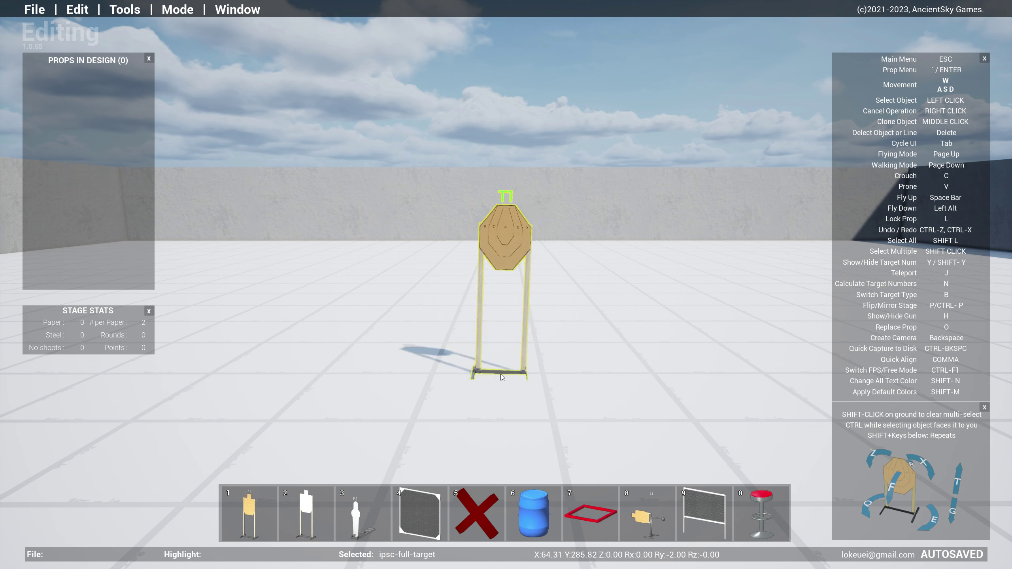
{"action": "key", "text": "z"}
{"action": "key", "text": "z"}
{"action": "key", "text": "z"}
{"action": "key", "text": "z"}
{"action": "key", "text": "z"}
{"action": "key", "text": "x"}
{"action": "key", "text": "x"}
{"action": "key", "text": "x"}
{"action": "key", "text": "x"}
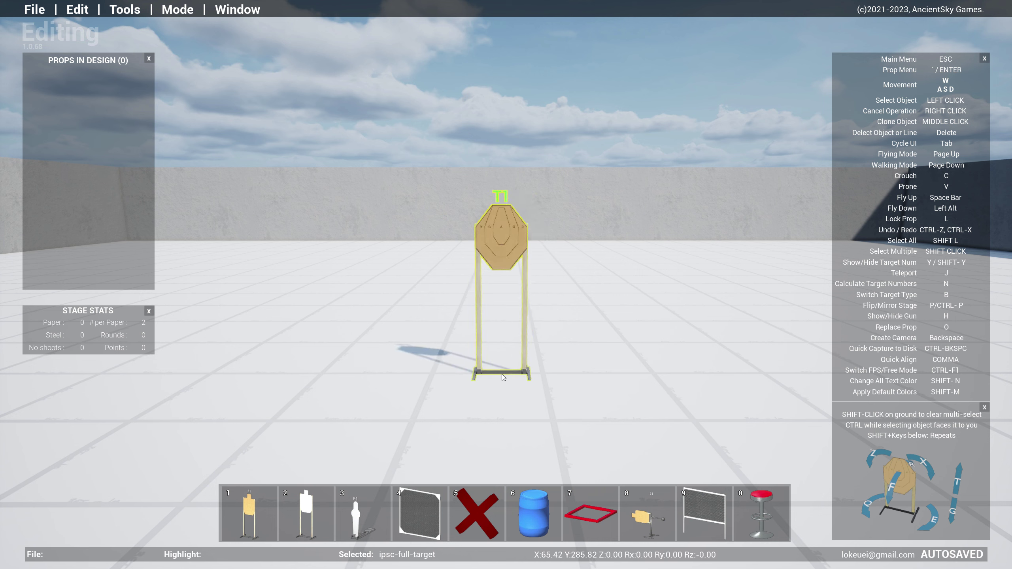
Step: Try tilting the IPSC target forward and backward to Rx 22, and return it to upright
{"action": "key", "text": "f"}
{"action": "key", "text": "f"}
{"action": "key", "text": "f"}
{"action": "key", "text": "f"}
{"action": "key", "text": "f"}
{"action": "key", "text": "f"}
{"action": "key", "text": "f"}
{"action": "key", "text": "f"}
{"action": "key", "text": "z"}
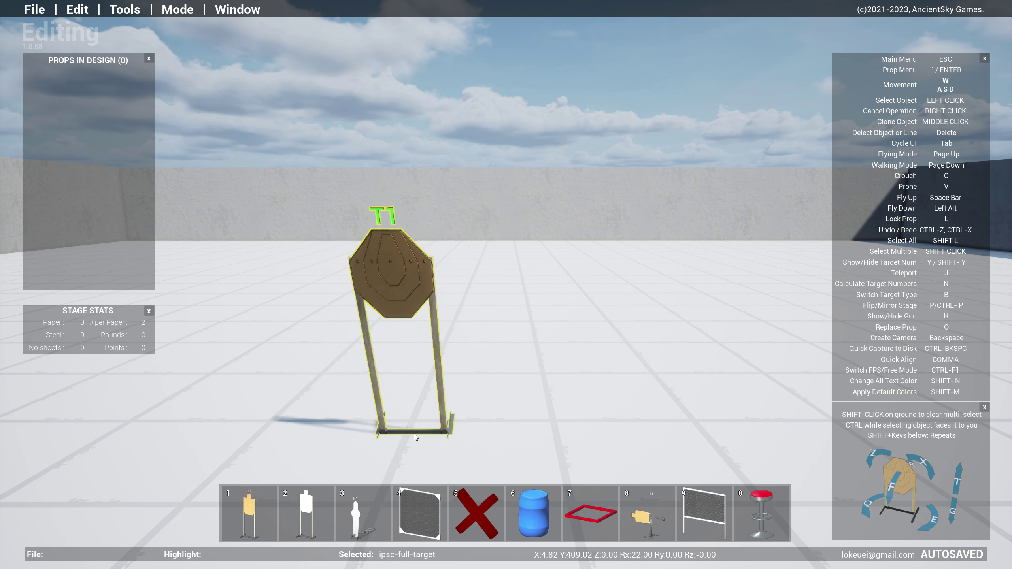
{"action": "key", "text": "z"}
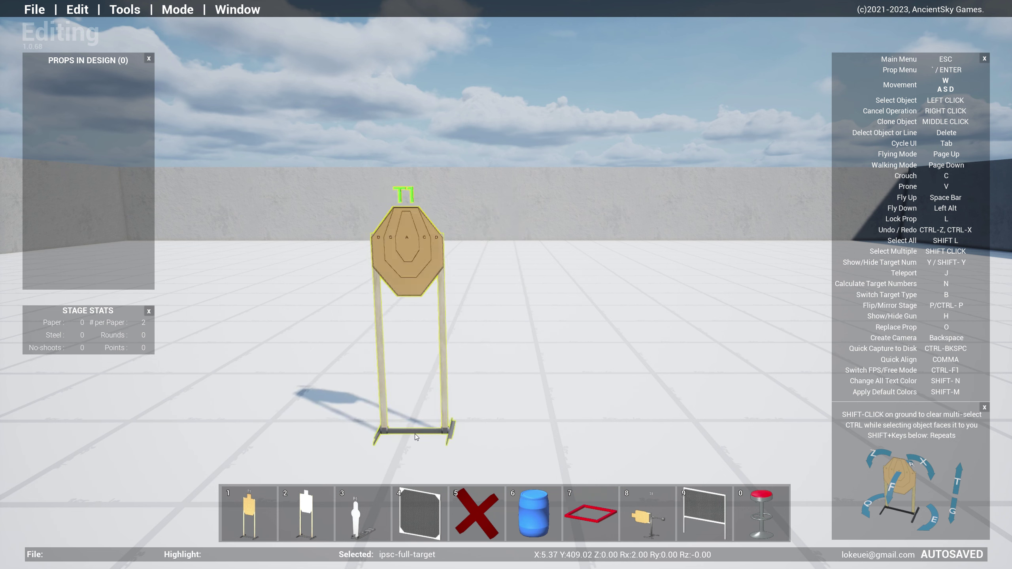
Step: Raise the IPSC target to Z 10, and sink it below the floor to Z -84 so its stand base is buried
{"action": "left_click_drag", "start_coordinate": [414, 433], "coordinate": [504, 378]}
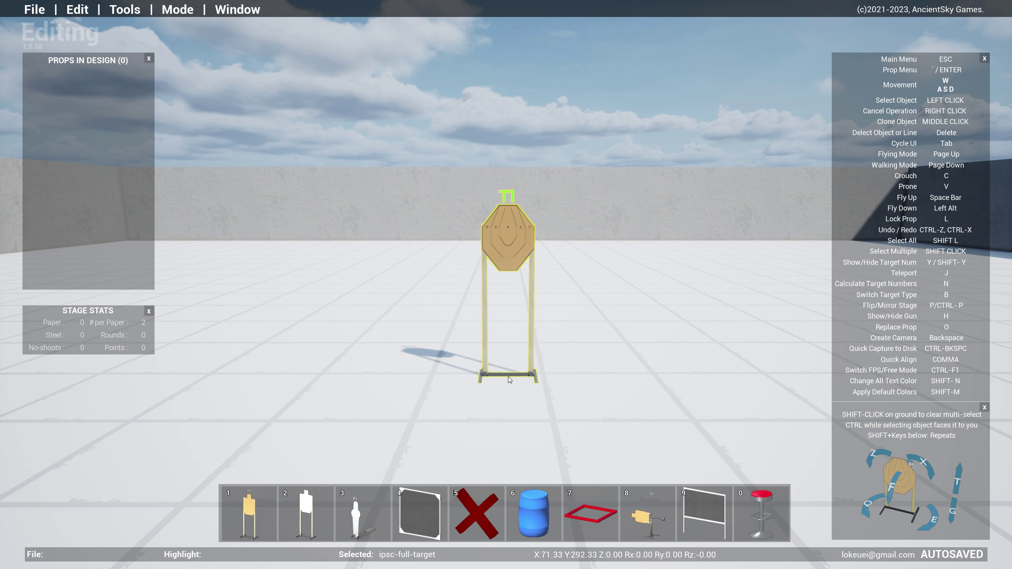
{"action": "key", "text": "t"}
{"action": "key", "text": "g"}
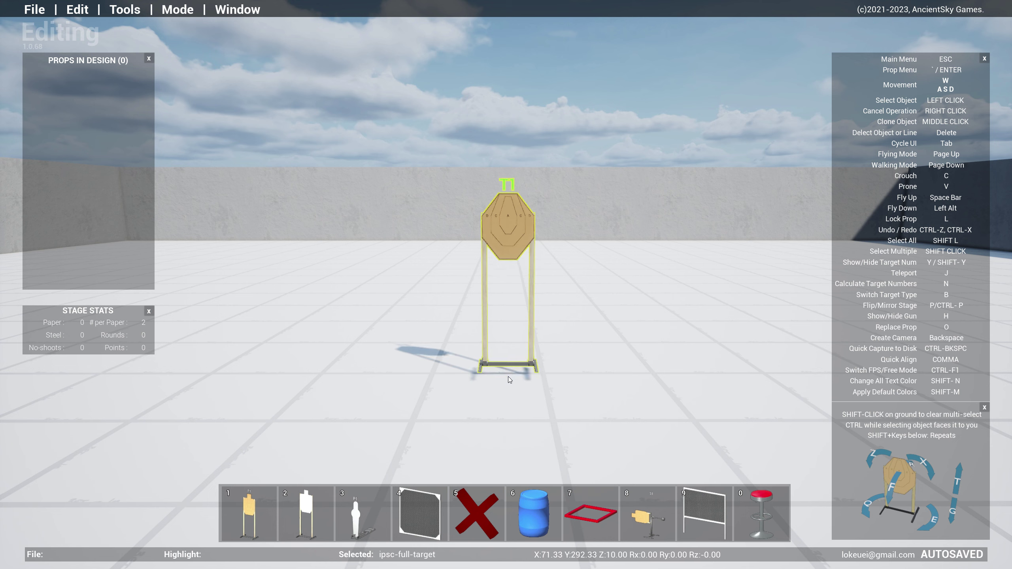
{"action": "key", "text": "g"}
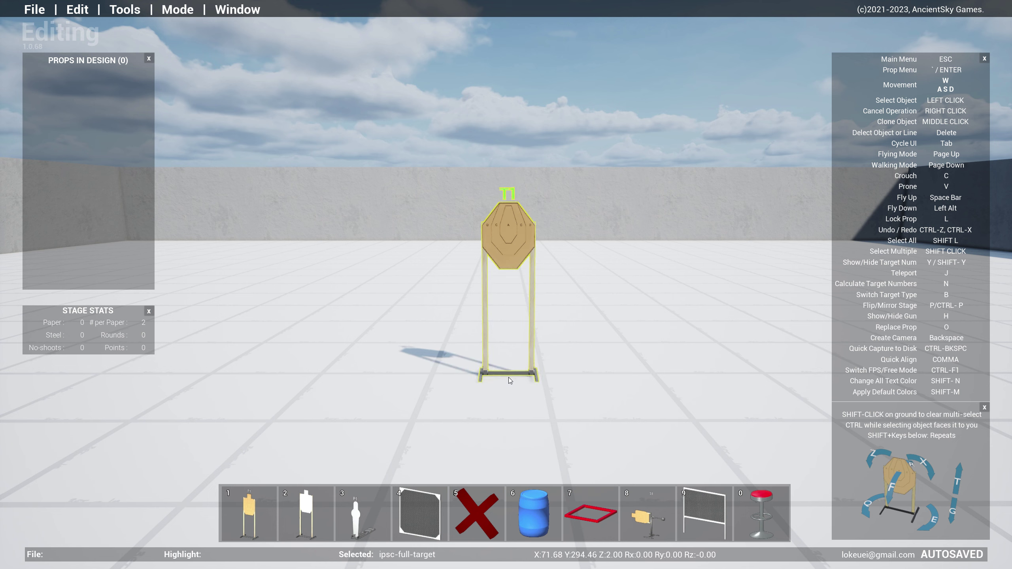
{"action": "key", "text": "g"}
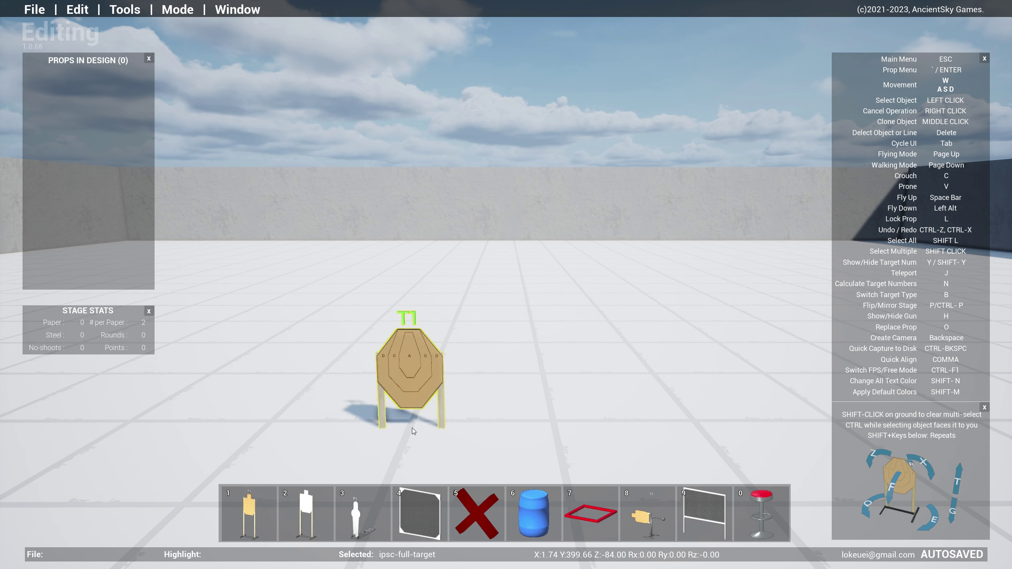
Step: Turn and tilt the sunken IPSC target at an angle, and place it on the right part of the stage floor
{"action": "key", "text": "e"}
{"action": "key", "text": "r"}
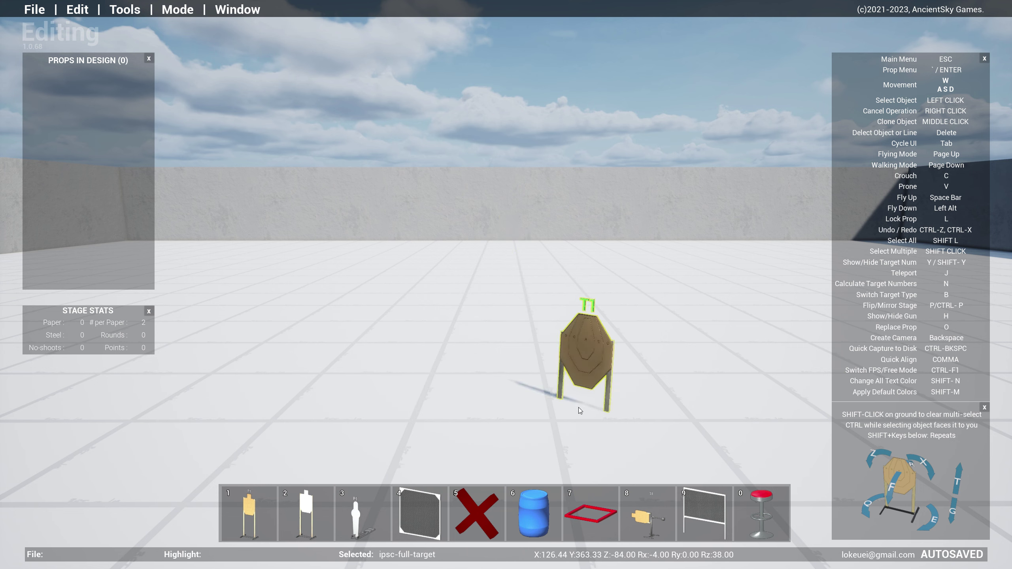
{"action": "left_click", "coordinate": [641, 381]}
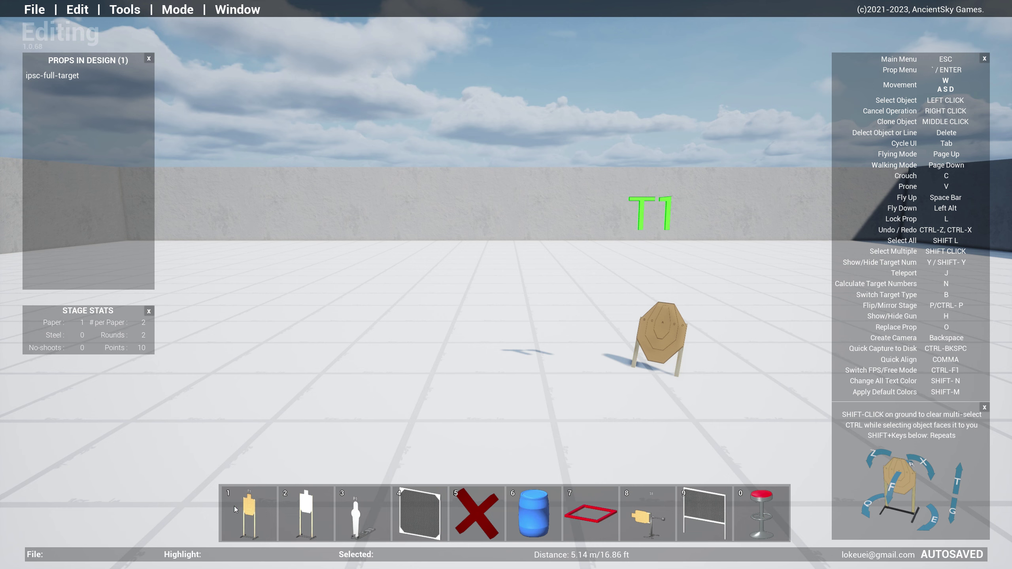
Step: Place four uspsa-full-target props from shortcut slot 1 in a row to the left of the sunken IPSC target
{"action": "left_click", "coordinate": [244, 516]}
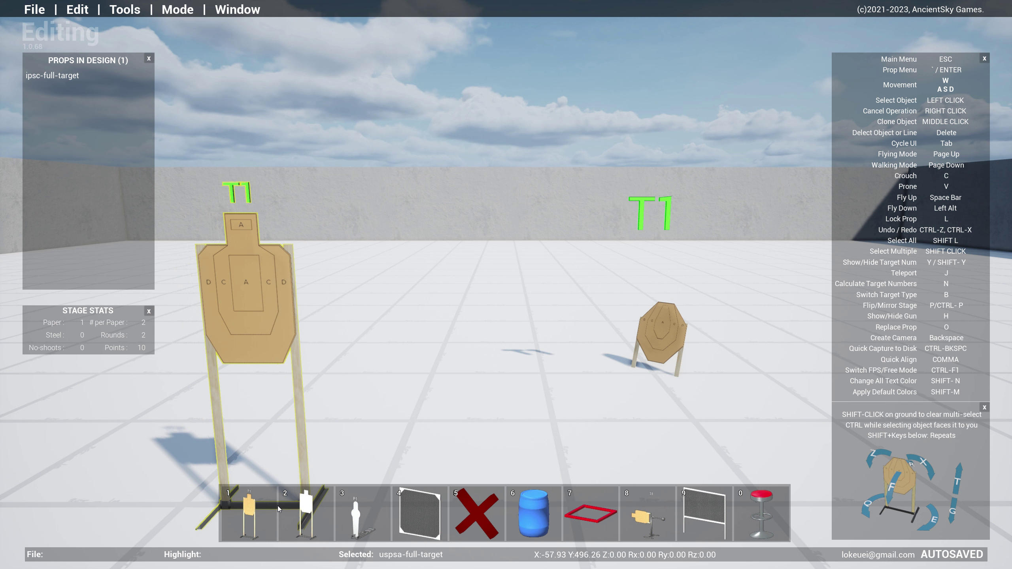
{"action": "left_click", "coordinate": [454, 321]}
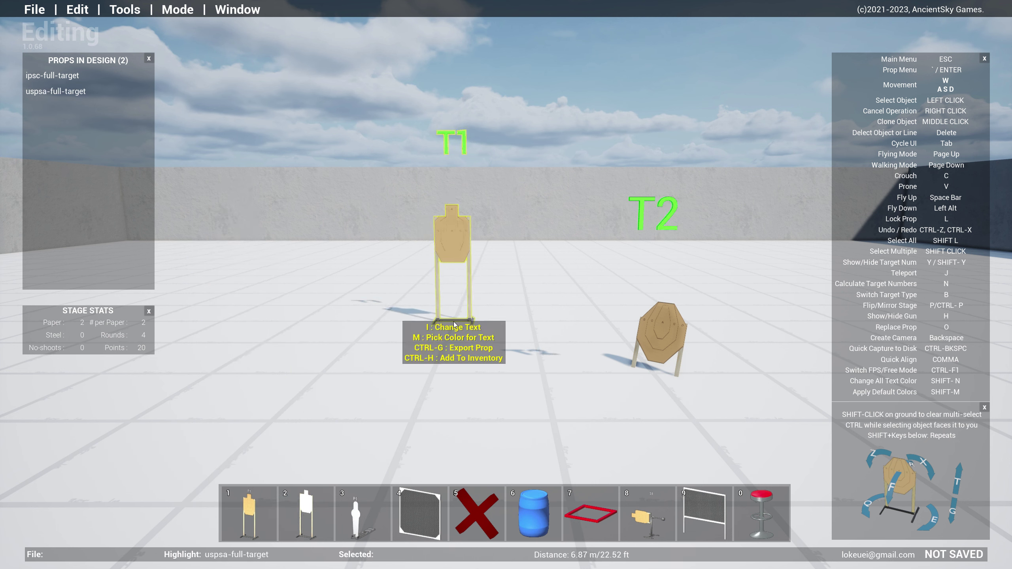
{"action": "key", "text": "1"}
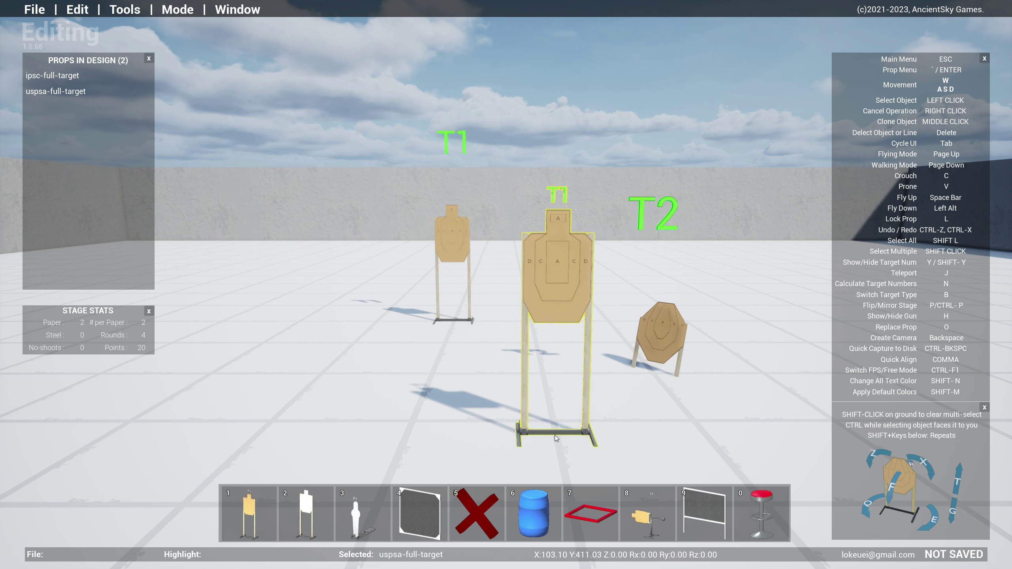
{"action": "left_click", "coordinate": [528, 322]}
{"action": "key", "text": "1"}
{"action": "left_click", "coordinate": [384, 326]}
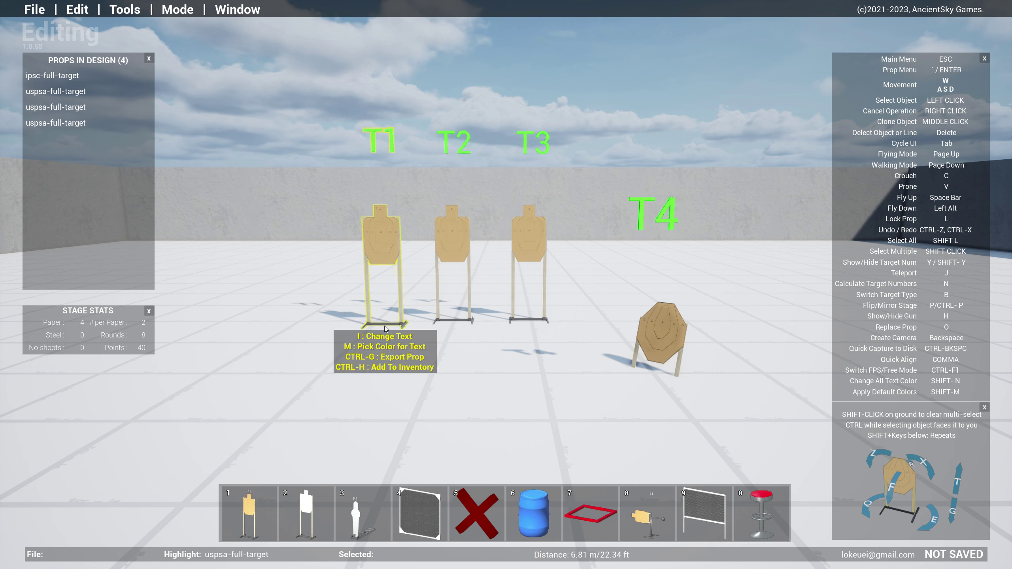
{"action": "key", "text": "1"}
{"action": "left_click", "coordinate": [296, 342]}
Step: Place a uspsa-noshoot-onstand partly in front of target T3 and a wall-metric-2x2 at the left end of the row
{"action": "key", "text": "2"}
{"action": "left_click", "coordinate": [474, 323]}
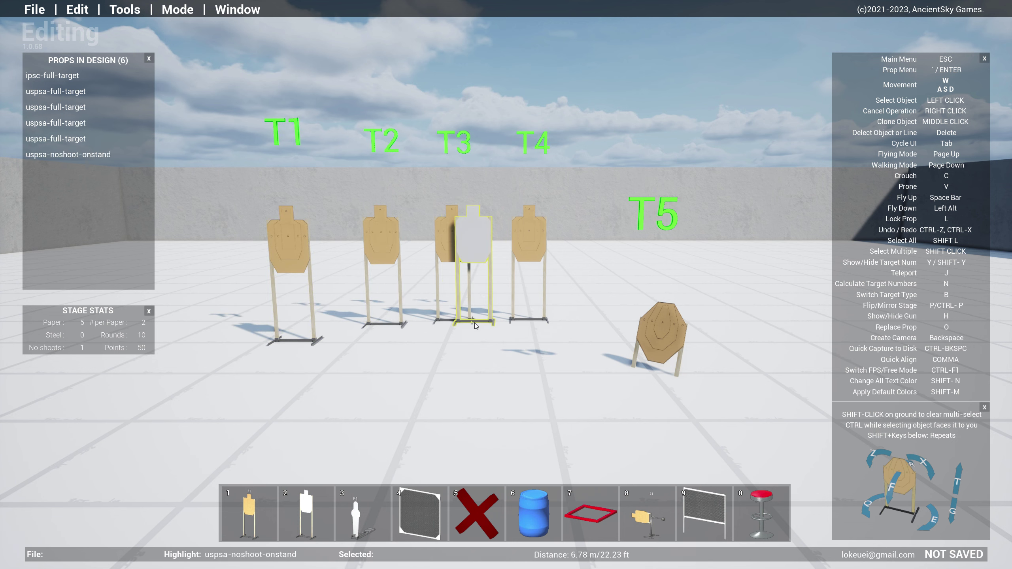
{"action": "key", "text": "4"}
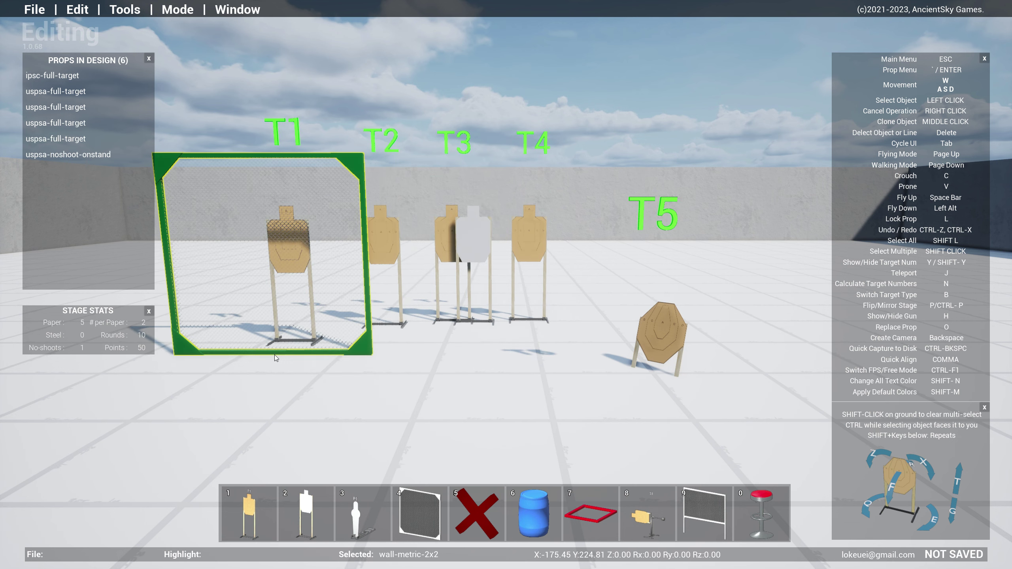
{"action": "left_click", "coordinate": [184, 352]}
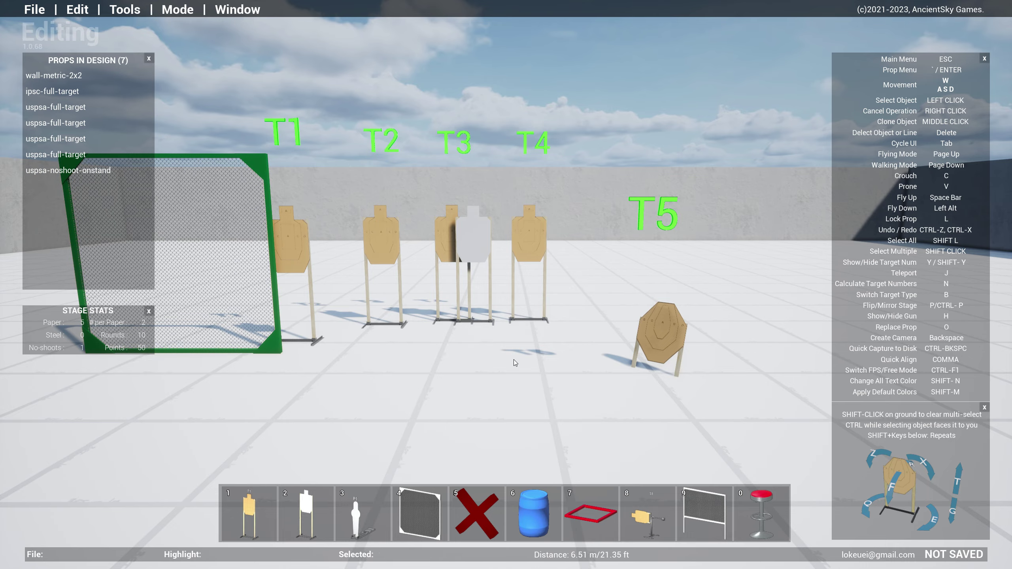
{"action": "right_click_drag", "start_coordinate": [514, 359], "coordinate": [473, 406]}
{"action": "key", "text": "s"}
{"action": "key", "text": "w"}
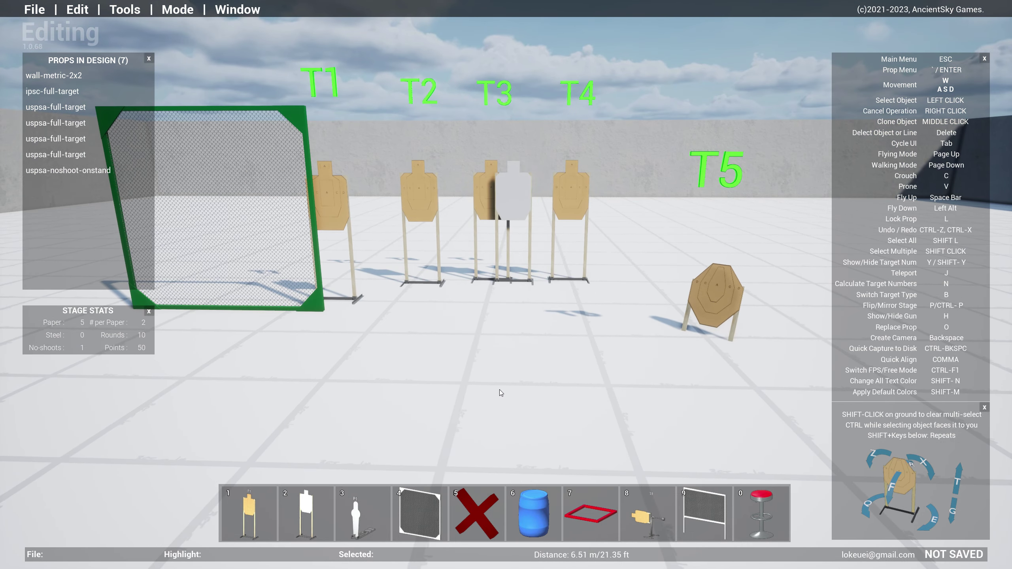
{"action": "right_click_drag", "start_coordinate": [538, 387], "coordinate": [527, 392]}
{"action": "key", "text": "d"}
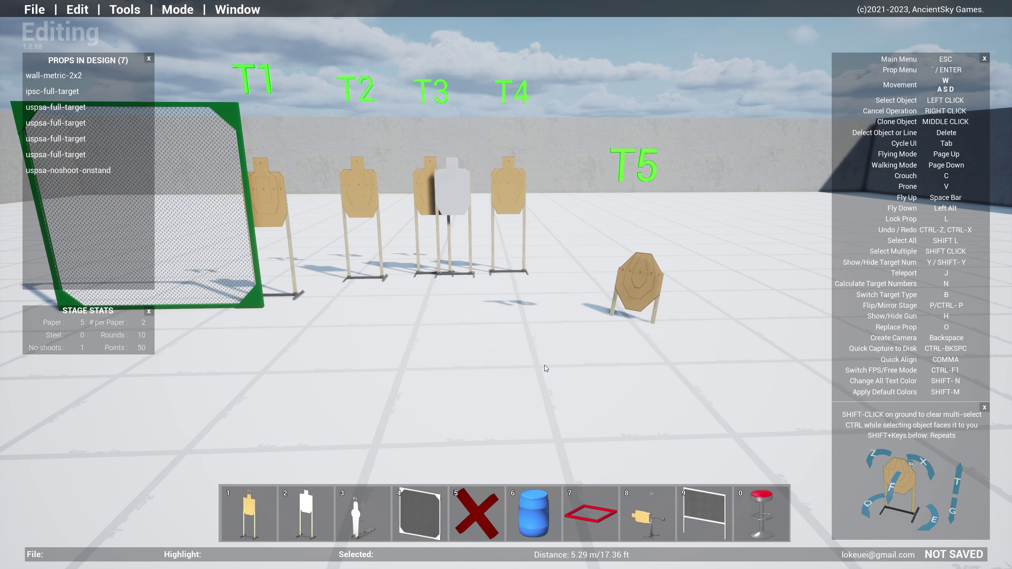
Step: Turn off Auto Target Numbers in the settings and apply the change
{"action": "key", "text": "Escape"}
{"action": "left_click", "coordinate": [532, 374]}
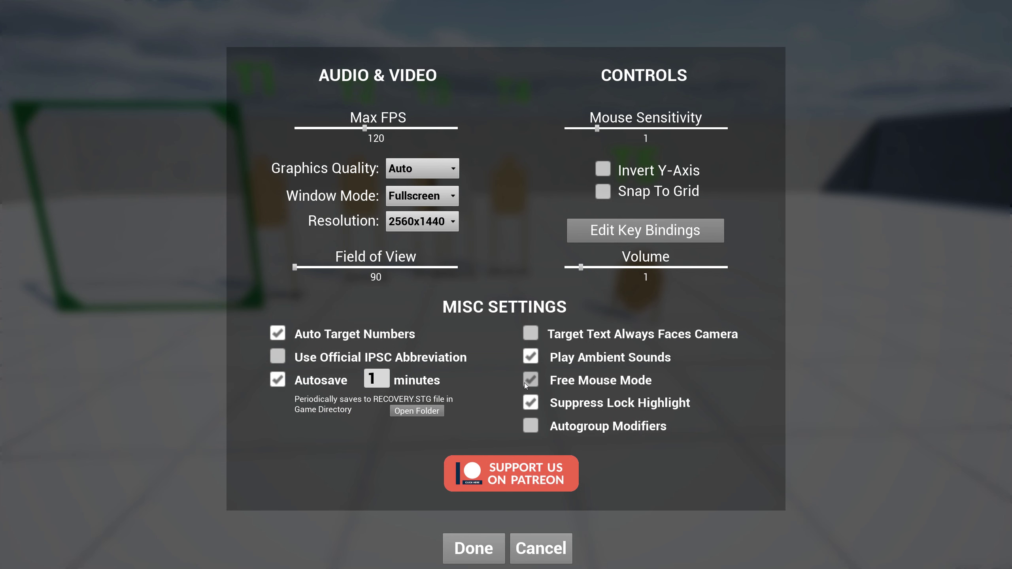
{"action": "mouse_move", "coordinate": [394, 338]}
{"action": "left_click", "coordinate": [473, 548]}
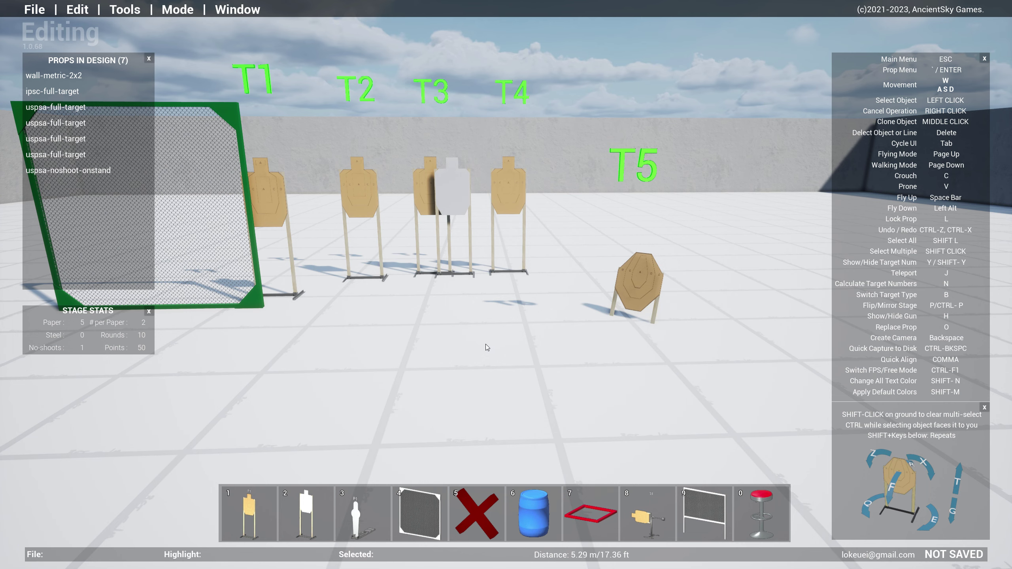
Step: Place two more uspsa-full-target props in front of the row, ahead of targets T2 and T3
{"action": "key", "text": "1"}
{"action": "left_click", "coordinate": [353, 317]}
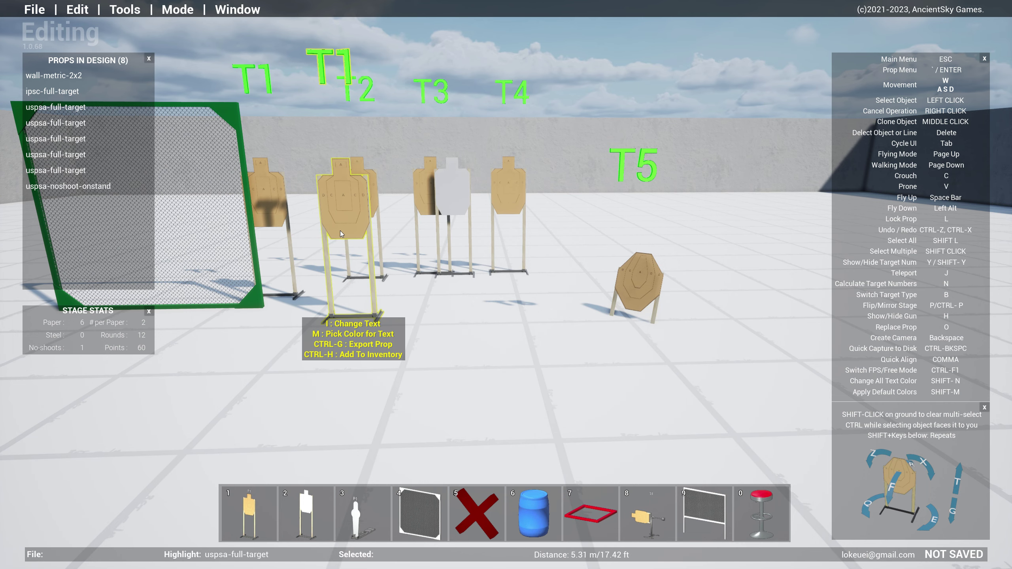
{"action": "key", "text": "1"}
{"action": "left_click", "coordinate": [428, 319]}
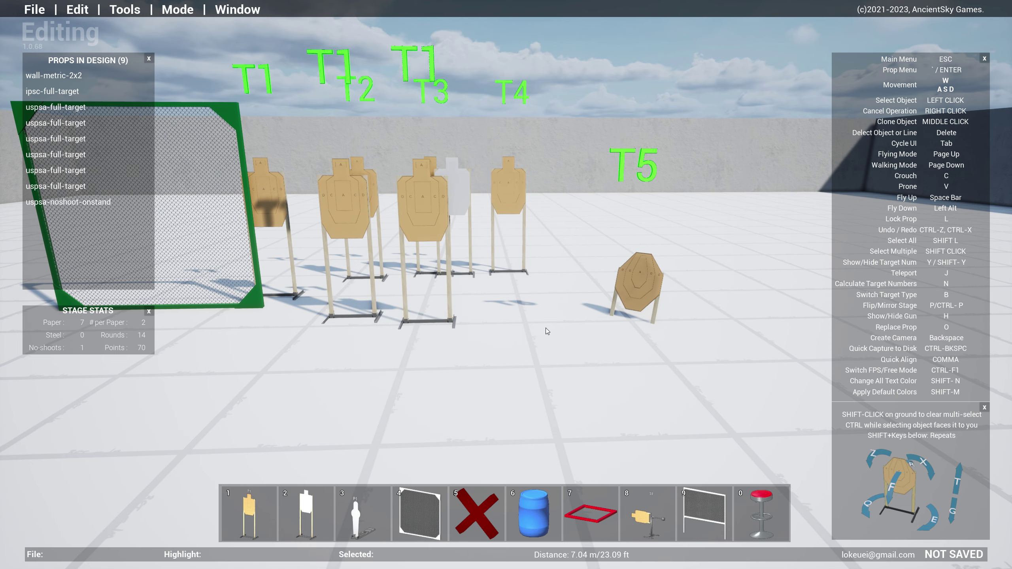
{"action": "right_click_drag", "start_coordinate": [553, 326], "coordinate": [521, 384]}
{"action": "key", "text": "space"}
{"action": "key", "text": "d"}
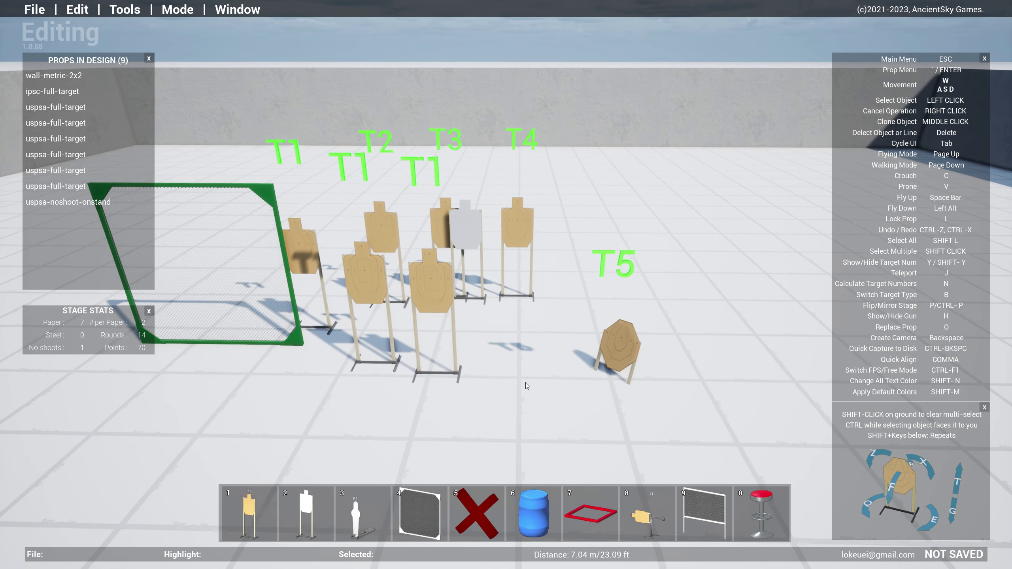
Step: Automatically calculate the target numbers for all targets in the design and confirm
{"action": "key", "text": "a"}
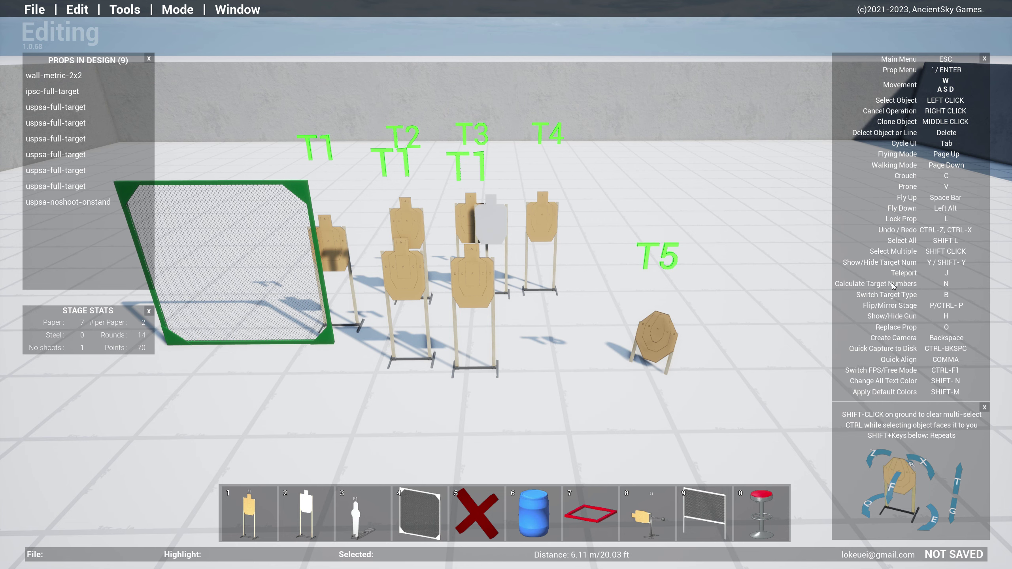
{"action": "right_click_drag", "start_coordinate": [555, 392], "coordinate": [552, 397]}
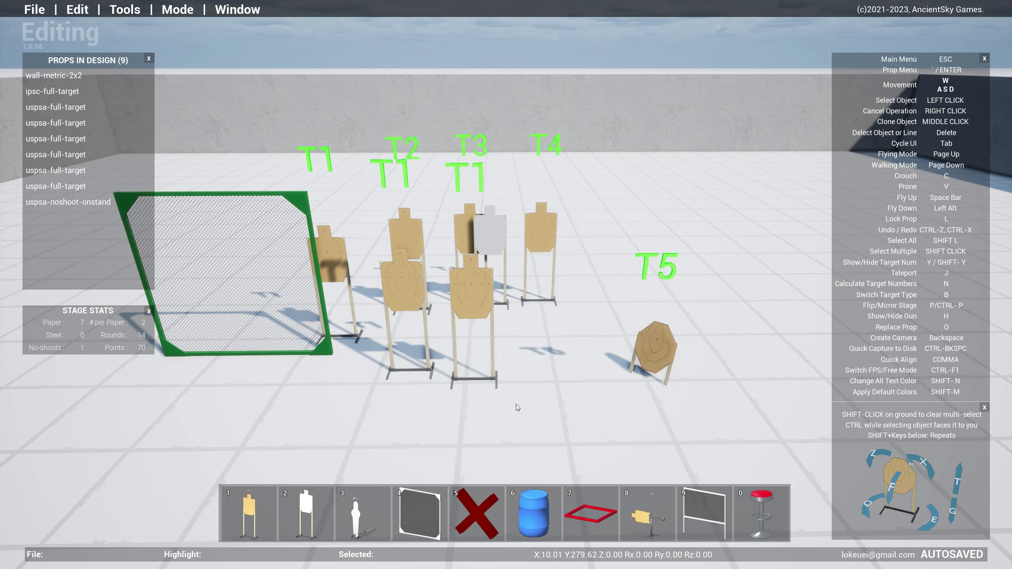
{"action": "right_click_drag", "start_coordinate": [516, 404], "coordinate": [519, 410]}
{"action": "key", "text": "w"}
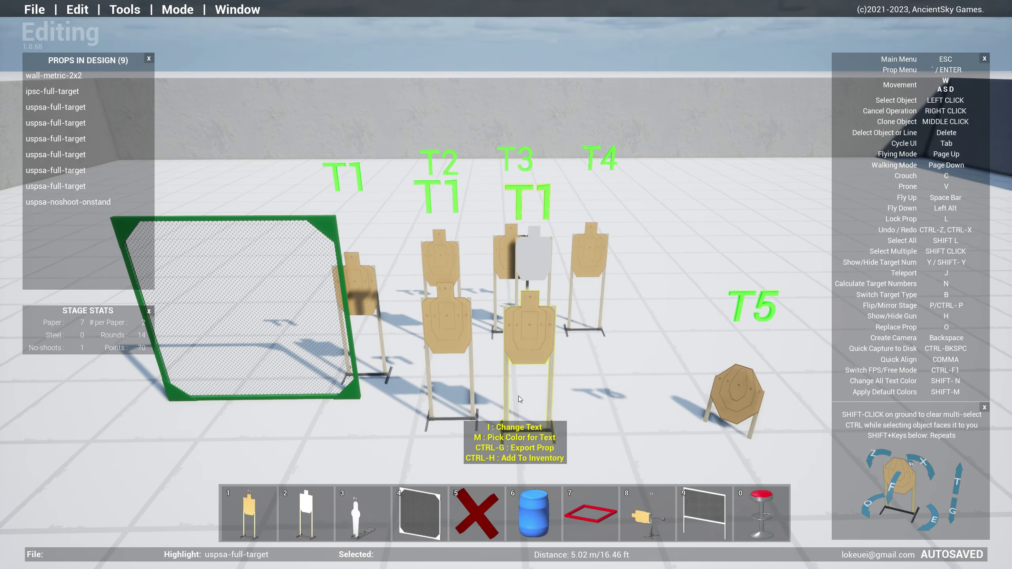
{"action": "key", "text": "a"}
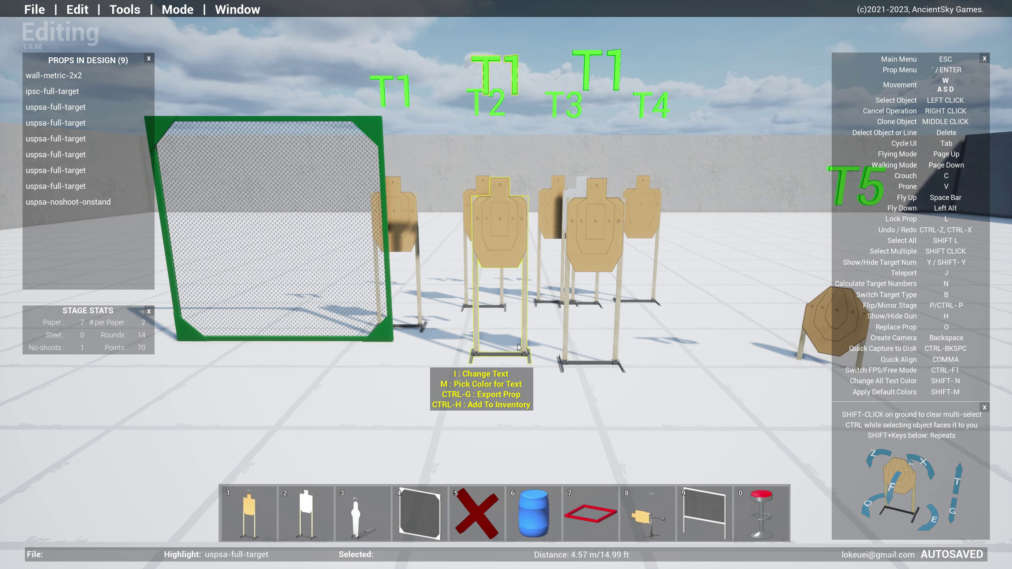
{"action": "key", "text": "s"}
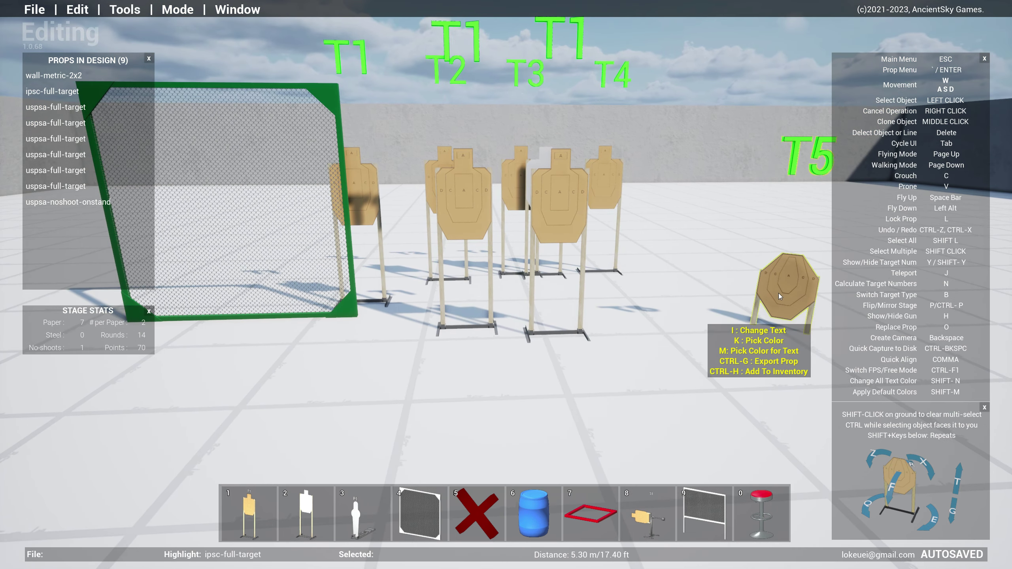
{"action": "key", "text": "n"}
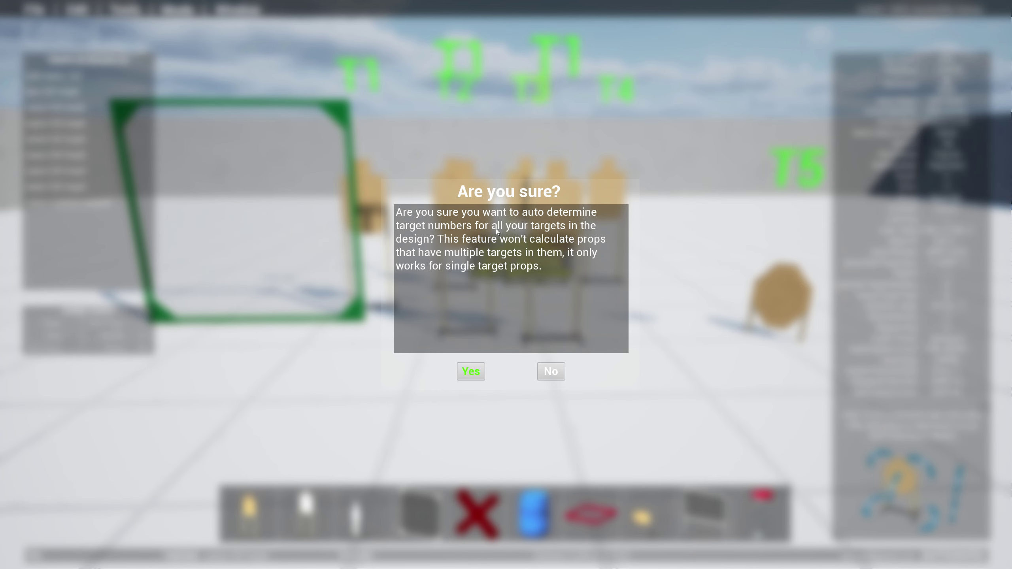
{"action": "left_click", "coordinate": [474, 371]}
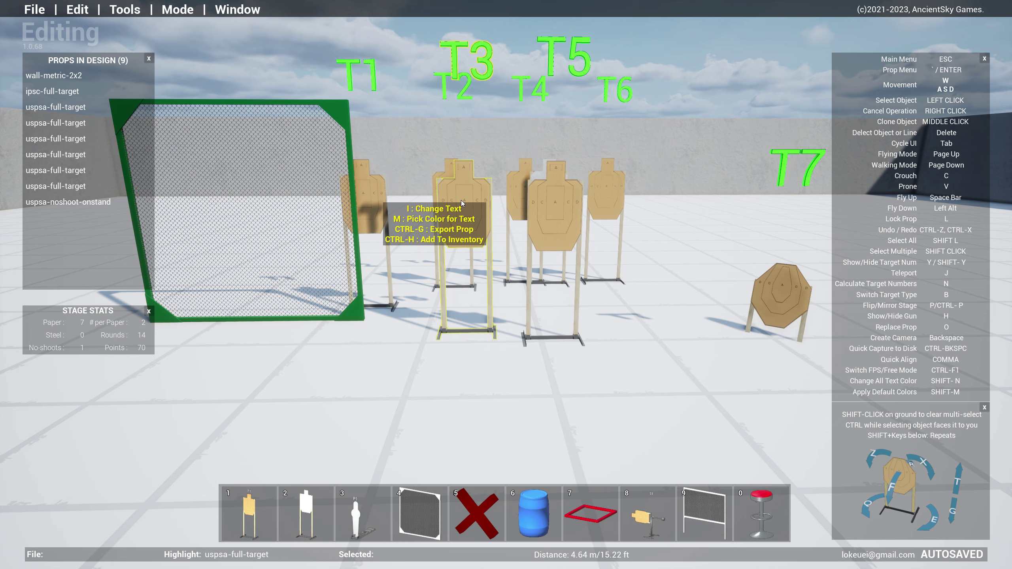
Step: Move the uspsa-full-target T5 from the front of the row to behind the sunken IPSC target T7
{"action": "mouse_move", "coordinate": [699, 421]}
{"action": "right_mouse_down"}
{"action": "mouse_move", "coordinate": [652, 418]}
{"action": "mouse_move", "coordinate": [692, 403]}
{"action": "right_mouse_up"}
{"action": "key", "text": "d"}
{"action": "key", "text": "a"}
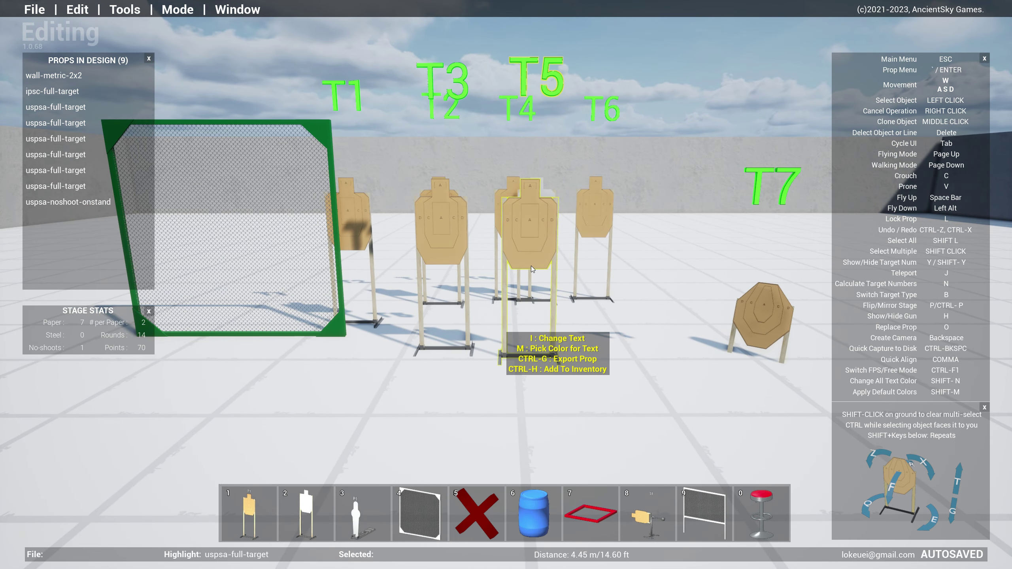
{"action": "left_click", "coordinate": [534, 356]}
{"action": "left_click", "coordinate": [673, 303]}
{"action": "right_click_drag", "start_coordinate": [691, 401], "coordinate": [669, 415]}
{"action": "key", "text": "d"}
{"action": "key", "text": "a"}
{"action": "left_click_drag", "start_coordinate": [607, 289], "coordinate": [681, 285]}
{"action": "left_click", "coordinate": [685, 283]}
{"action": "right_click_drag", "start_coordinate": [506, 361], "coordinate": [512, 361]}
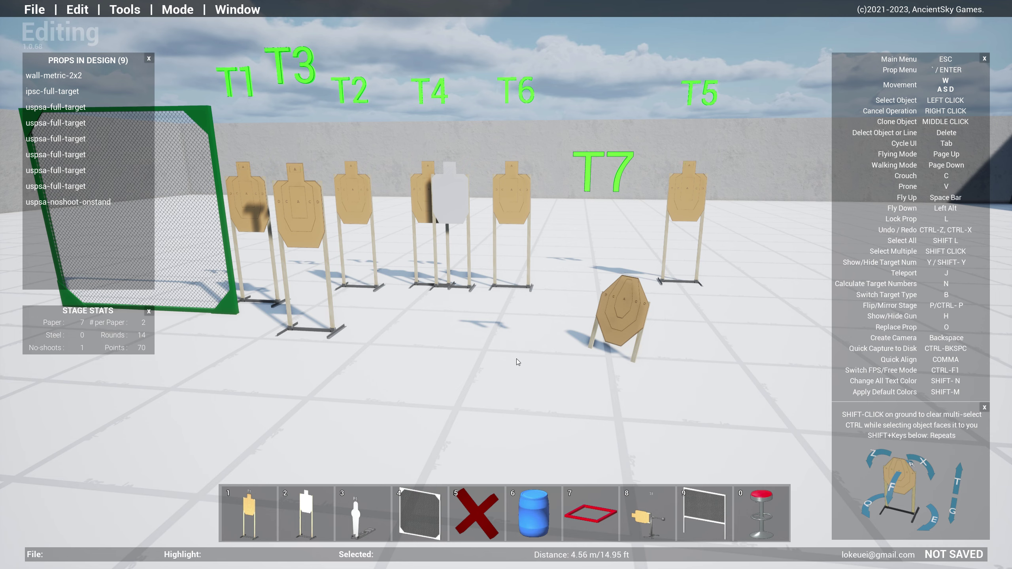
Step: Recalculate the target numbers across the design to match the new target layout
{"action": "key", "text": "n"}
{"action": "left_click", "coordinate": [473, 369]}
{"action": "right_click_drag", "start_coordinate": [488, 402], "coordinate": [517, 399]}
{"action": "key", "text": "a"}
{"action": "key", "text": "w"}
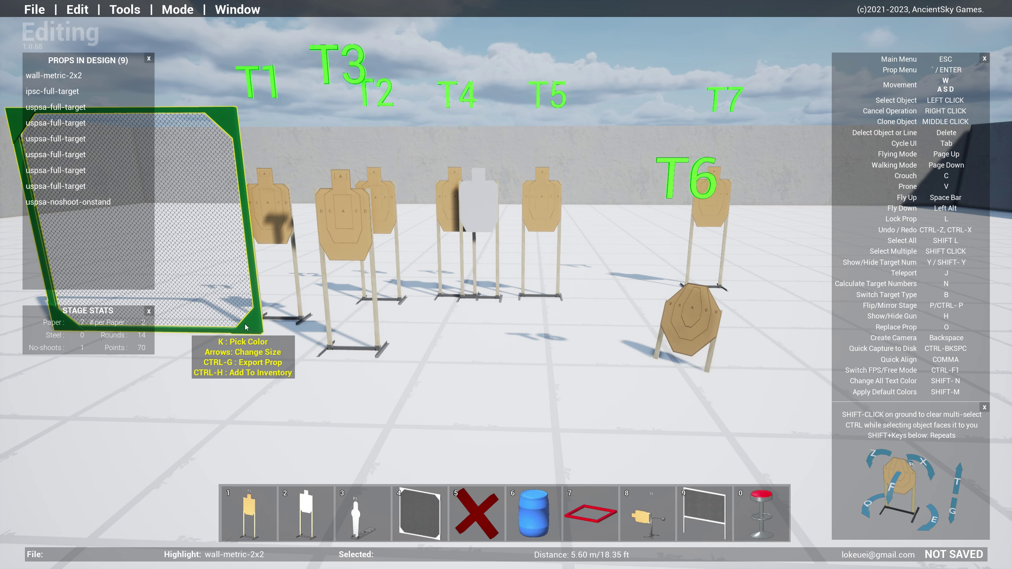
Step: Open the color picker for the wall-metric-2x2 beside target T1
{"action": "key", "text": "a"}
{"action": "right_click_drag", "start_coordinate": [427, 413], "coordinate": [420, 410]}
{"action": "key", "text": "a"}
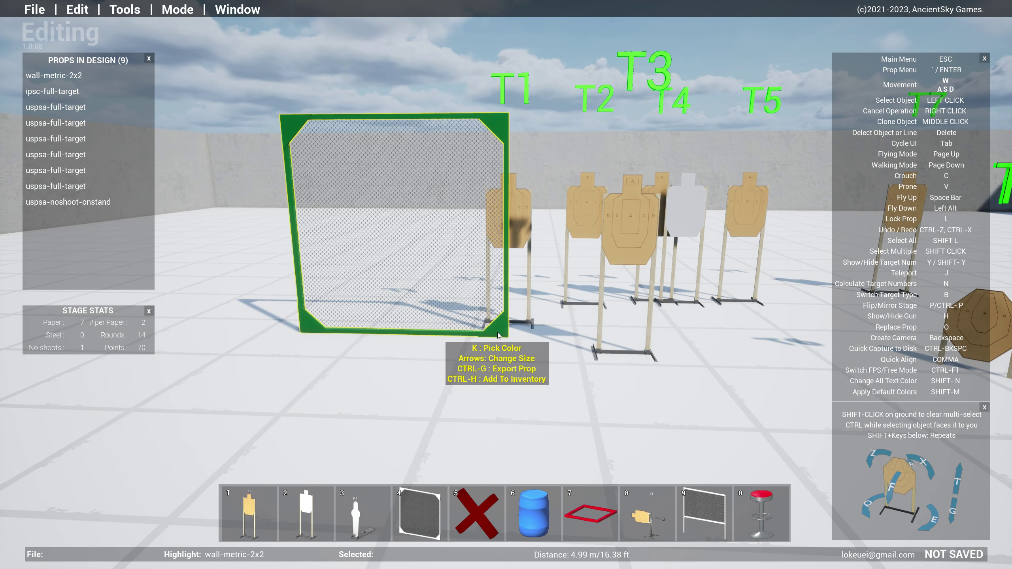
{"action": "key", "text": "k"}
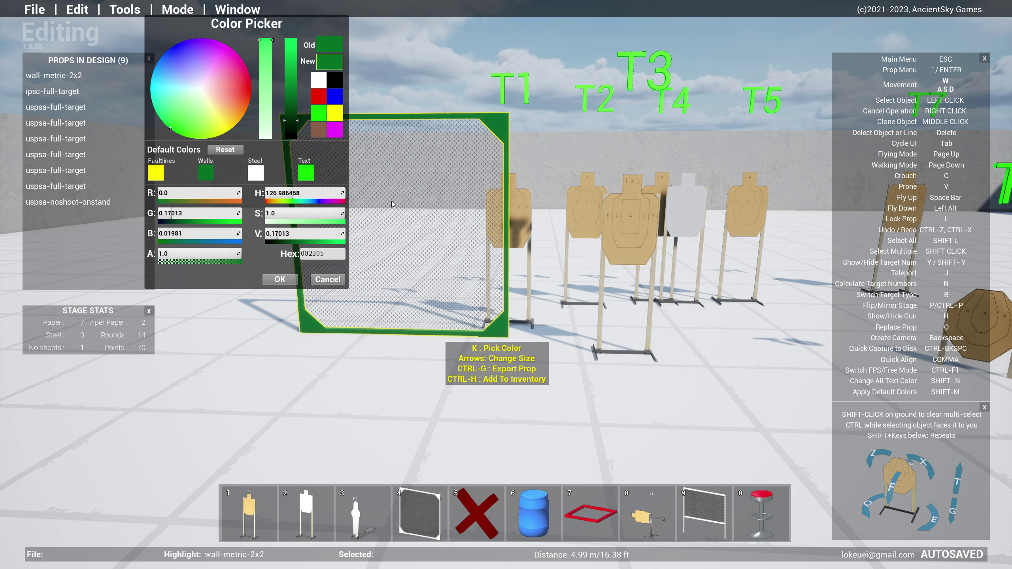
Step: Try the red, black, blue, yellow and green presets on the wall, plus custom red and muted blue shades
{"action": "left_click", "coordinate": [321, 101]}
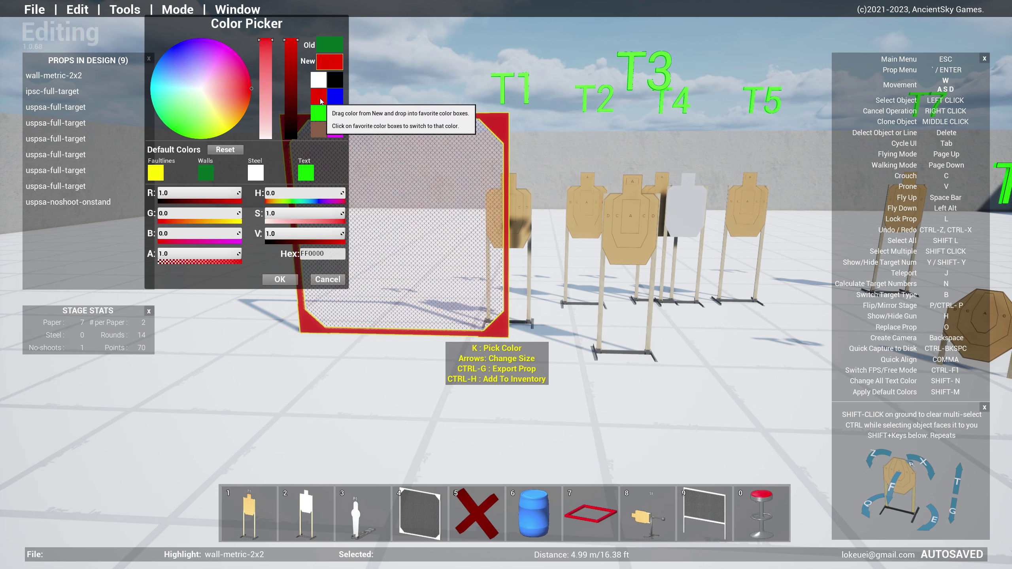
{"action": "left_click", "coordinate": [336, 80]}
{"action": "left_click", "coordinate": [335, 97]}
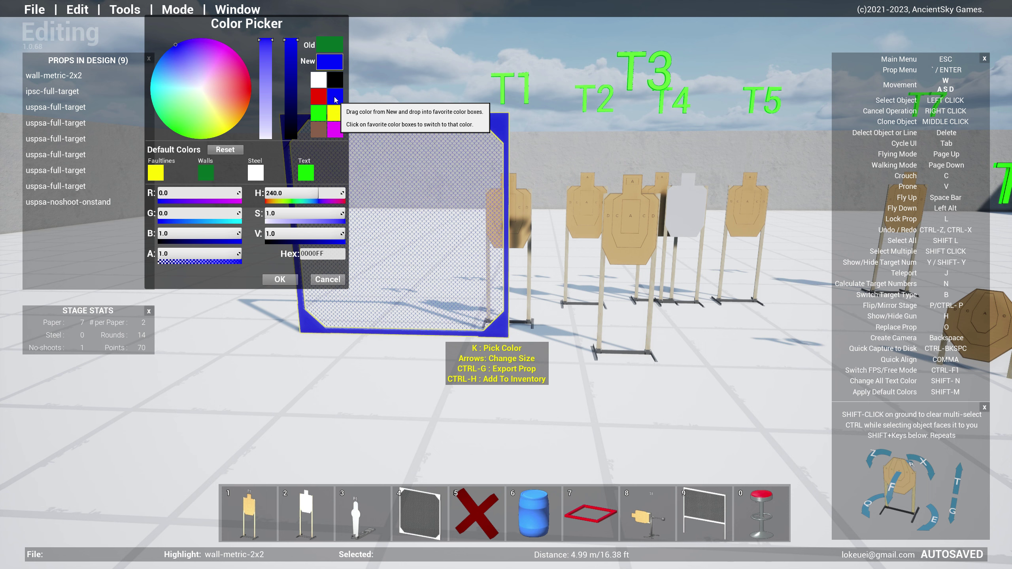
{"action": "left_click", "coordinate": [334, 113]}
{"action": "left_click", "coordinate": [319, 112]}
{"action": "left_click", "coordinate": [318, 96]}
{"action": "left_click_drag", "start_coordinate": [266, 42], "coordinate": [291, 79]}
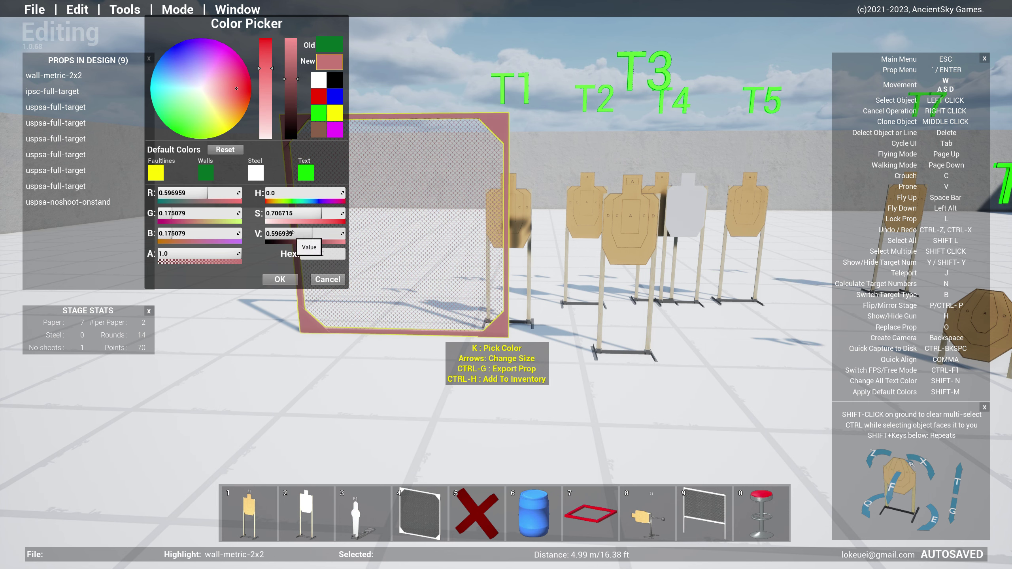
{"action": "mouse_move", "coordinate": [216, 92]}
{"action": "left_mouse_down"}
{"action": "mouse_move", "coordinate": [179, 74]}
{"action": "mouse_move", "coordinate": [230, 87]}
{"action": "mouse_move", "coordinate": [173, 50]}
{"action": "mouse_move", "coordinate": [201, 125]}
{"action": "mouse_move", "coordinate": [228, 90]}
{"action": "mouse_move", "coordinate": [246, 95]}
{"action": "mouse_move", "coordinate": [264, 78]}
{"action": "mouse_move", "coordinate": [264, 88]}
{"action": "left_mouse_up"}
{"action": "left_click", "coordinate": [287, 86]}
{"action": "left_click", "coordinate": [180, 59]}
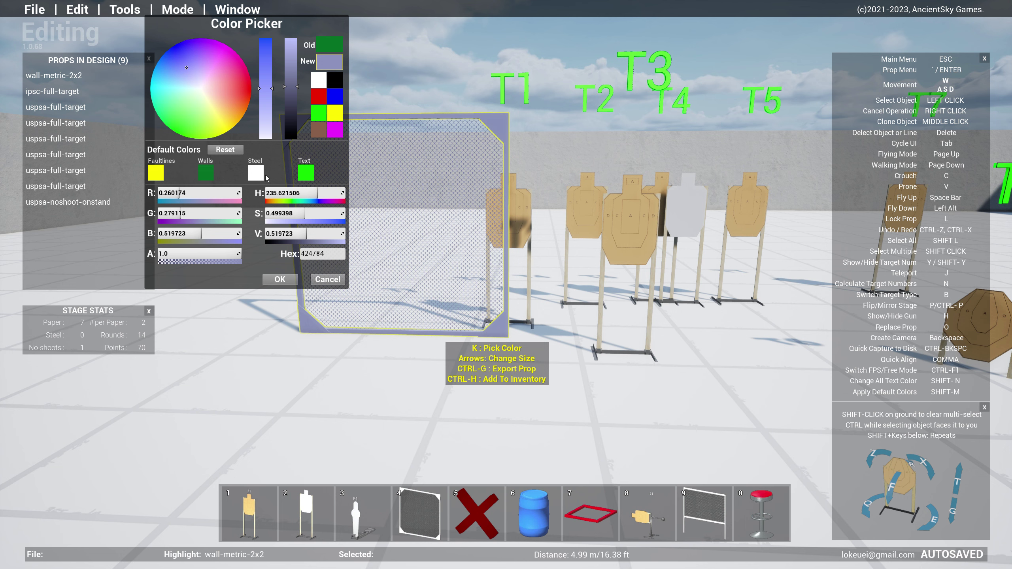
Step: Color the wall black (000000), set black as the default color for walls, and apply it
{"action": "left_click", "coordinate": [335, 82]}
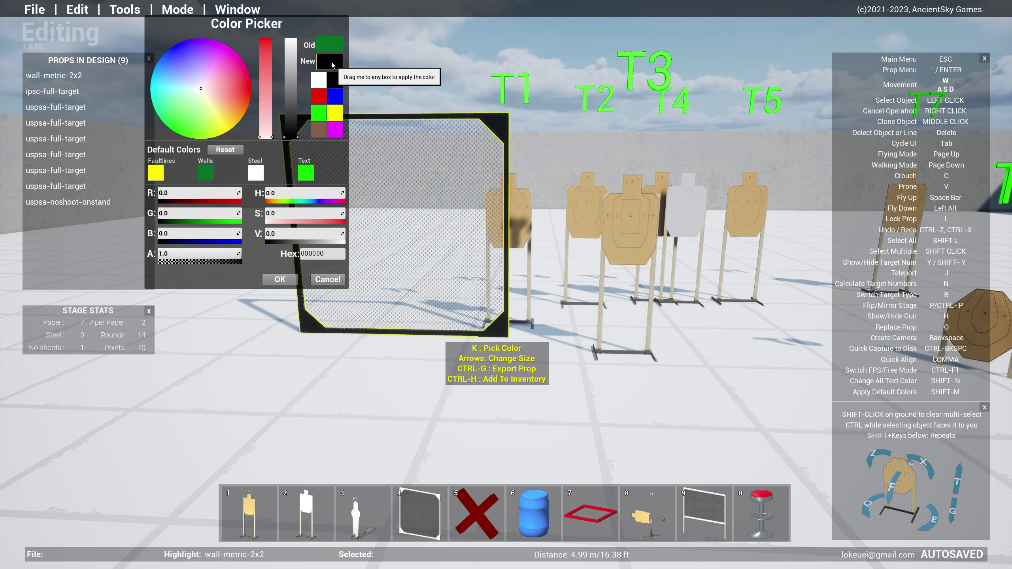
{"action": "left_click_drag", "start_coordinate": [332, 63], "coordinate": [211, 175]}
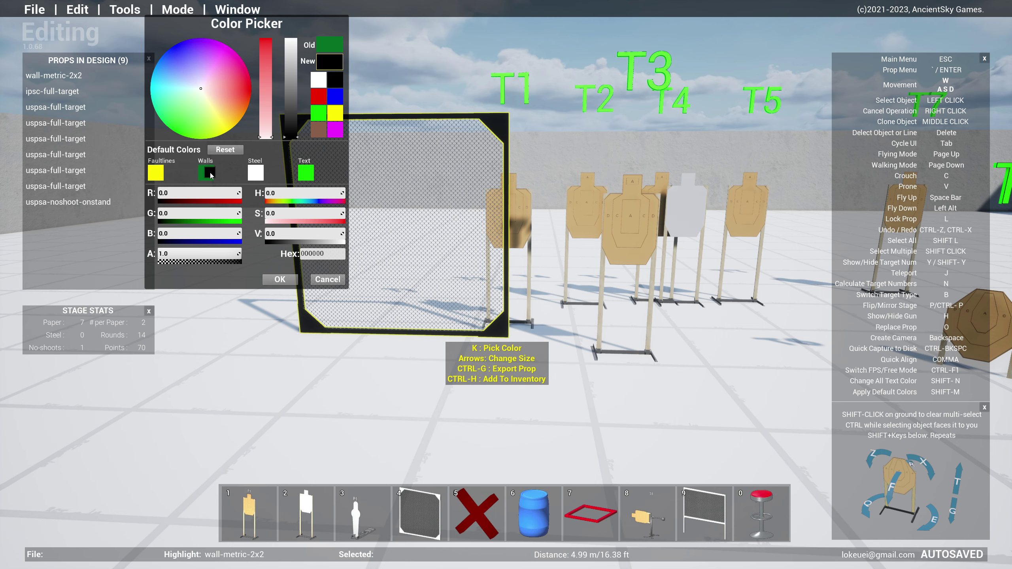
{"action": "left_click", "coordinate": [279, 279]}
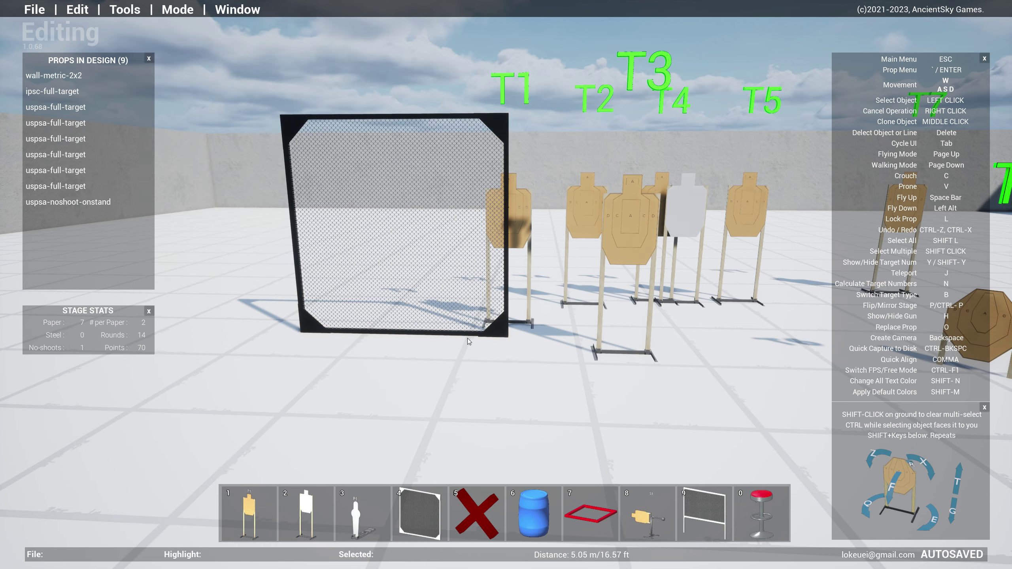
Step: Place two more wall-metric-2x2 props from shortcut slot 4 on the open floor in front of the targets
{"action": "right_click_drag", "start_coordinate": [467, 338], "coordinate": [612, 409]}
{"action": "key", "text": "s"}
{"action": "key", "text": "4"}
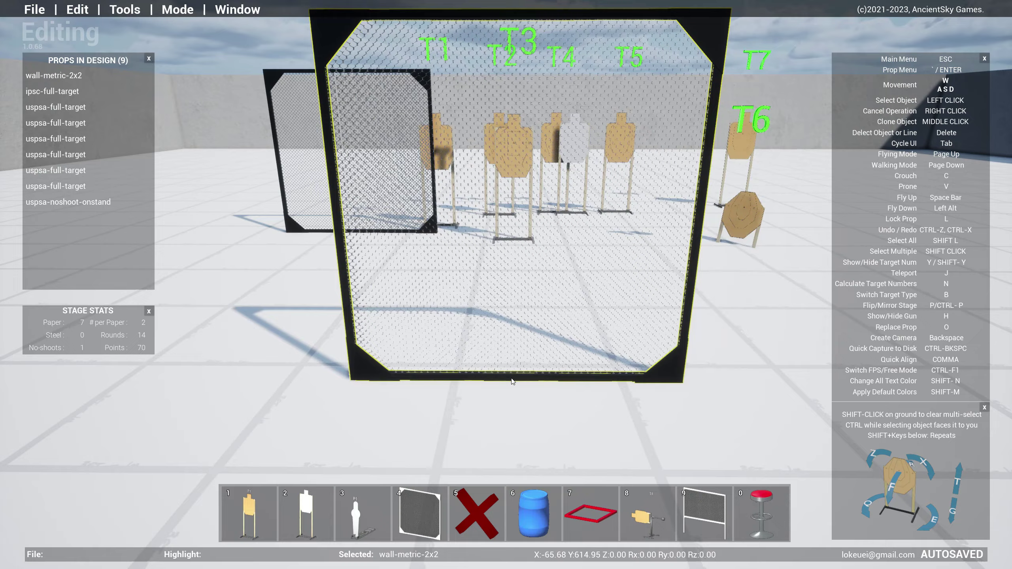
{"action": "left_click", "coordinate": [535, 283]}
{"action": "key", "text": "4"}
{"action": "left_click", "coordinate": [267, 268]}
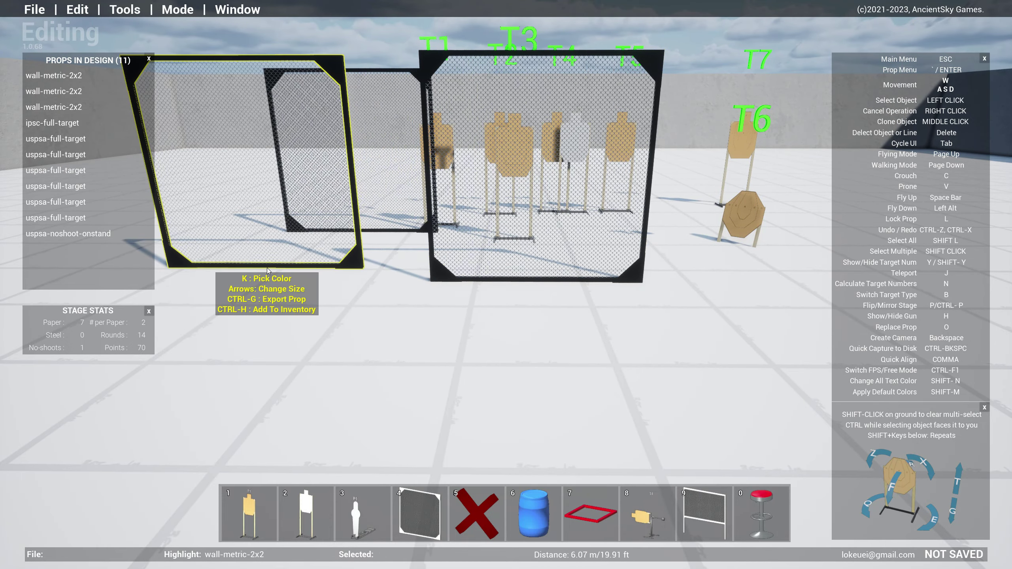
Step: Delete the two newly placed wall-metric-2x2 props
{"action": "key", "text": "w"}
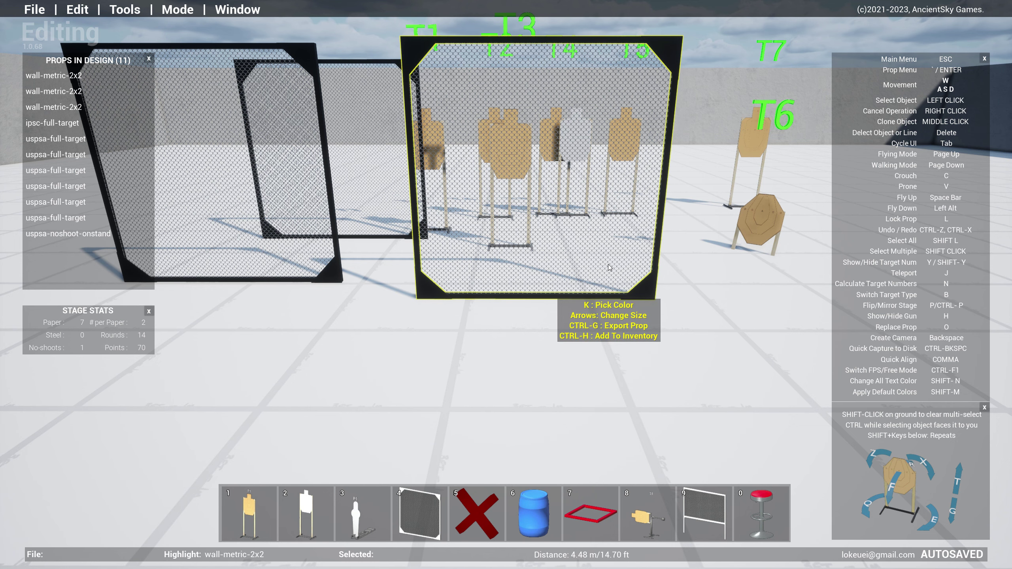
{"action": "key", "text": "Delete"}
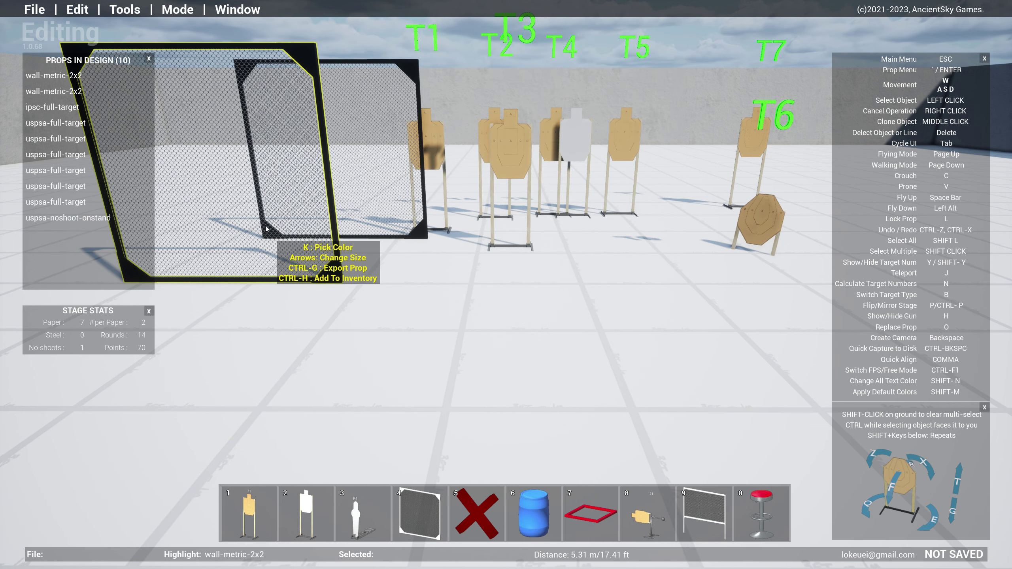
{"action": "key", "text": "Delete"}
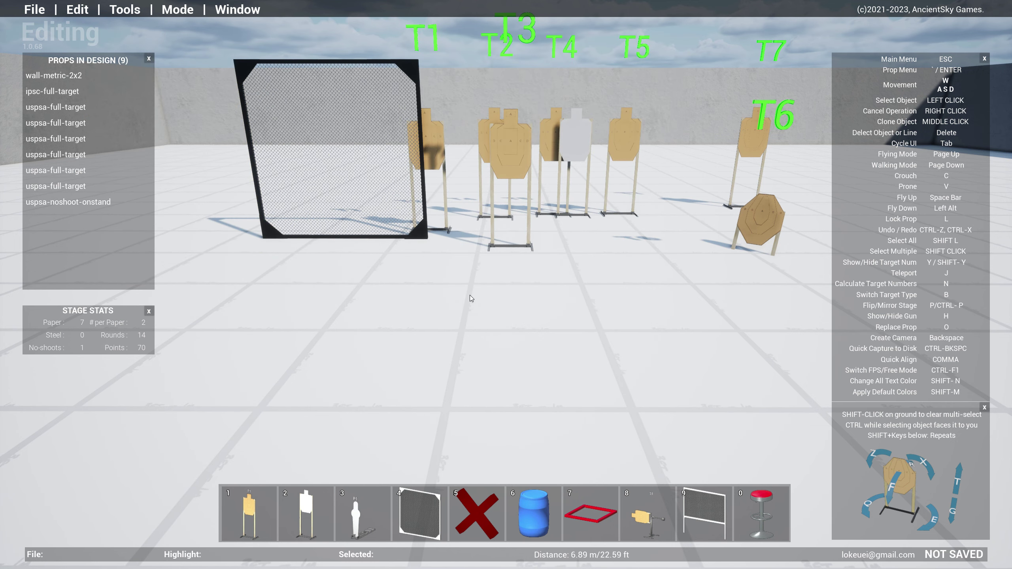
Step: Change the label of the front uspsa-full-target T3 to SHOOT ME
{"action": "key", "text": "w"}
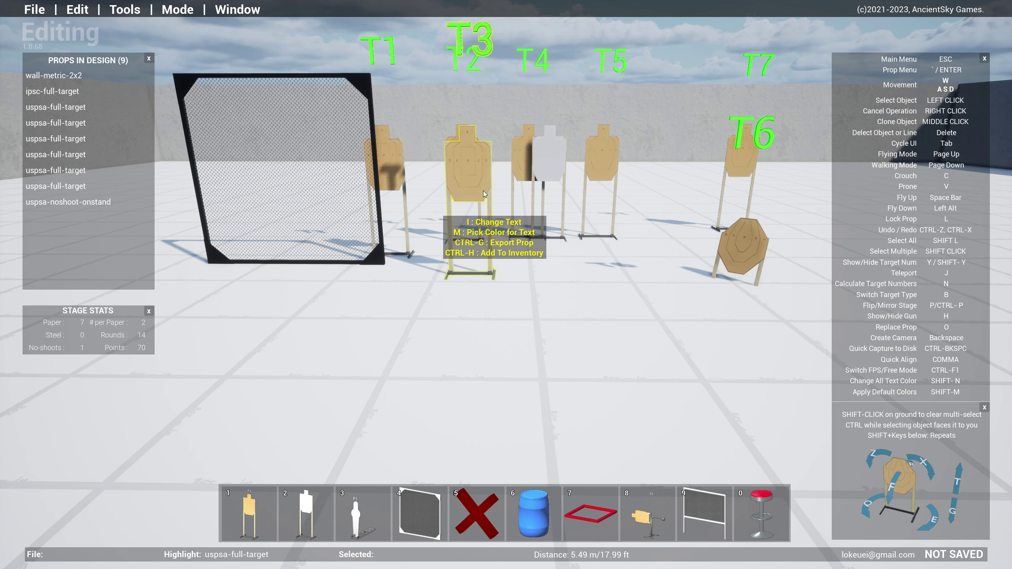
{"action": "type", "text": "iSHOOT ME"}
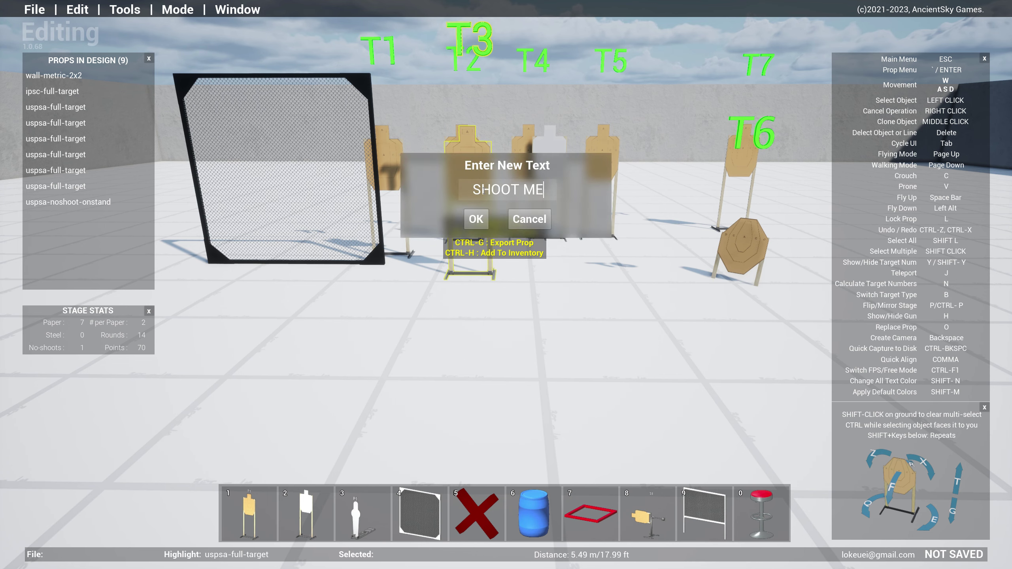
{"action": "key", "text": "Return"}
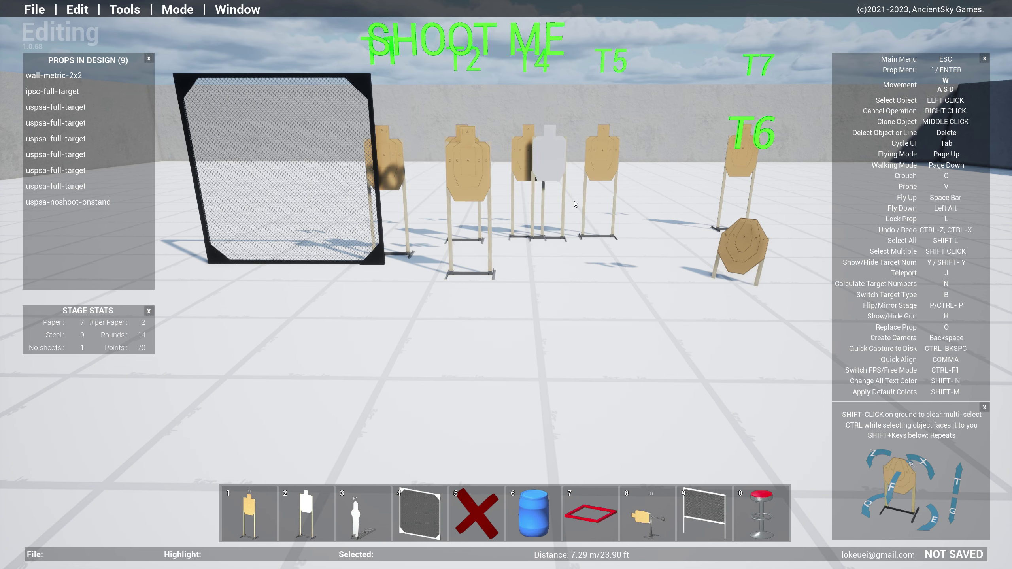
Step: Set the text color of the SHOOT ME target's label to magenta (FF00FE)
{"action": "key", "text": "space"}
{"action": "right_click_drag", "start_coordinate": [573, 201], "coordinate": [630, 323]}
{"action": "key", "text": "a"}
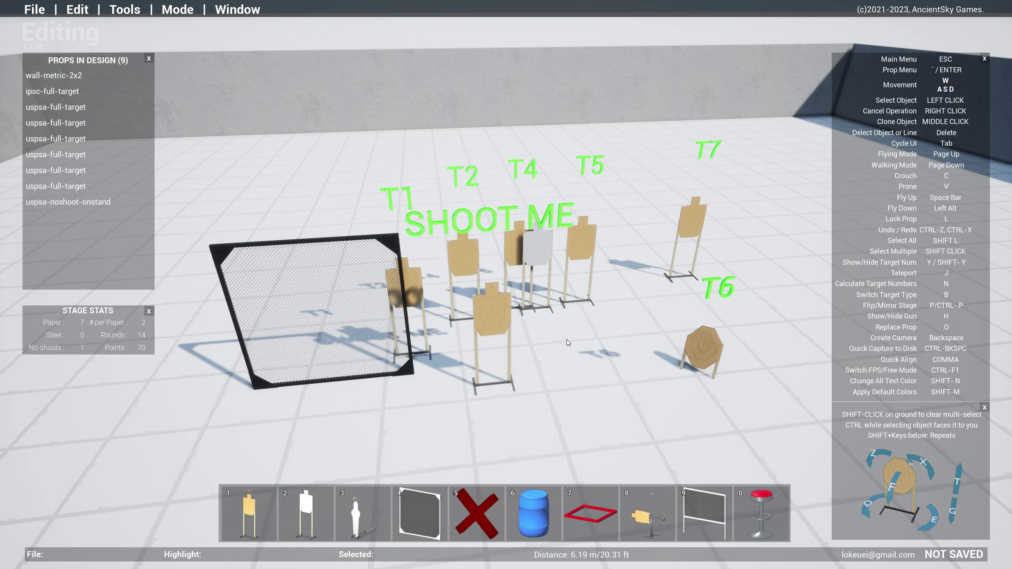
{"action": "key", "text": "alt"}
{"action": "right_click_drag", "start_coordinate": [565, 339], "coordinate": [532, 272]}
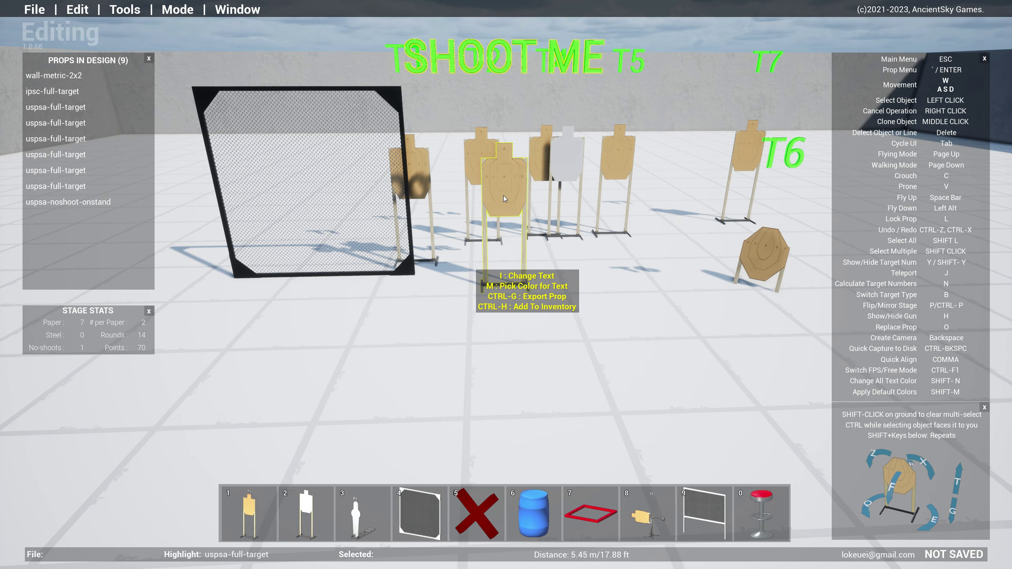
{"action": "key", "text": "m"}
{"action": "left_click", "coordinate": [334, 129]}
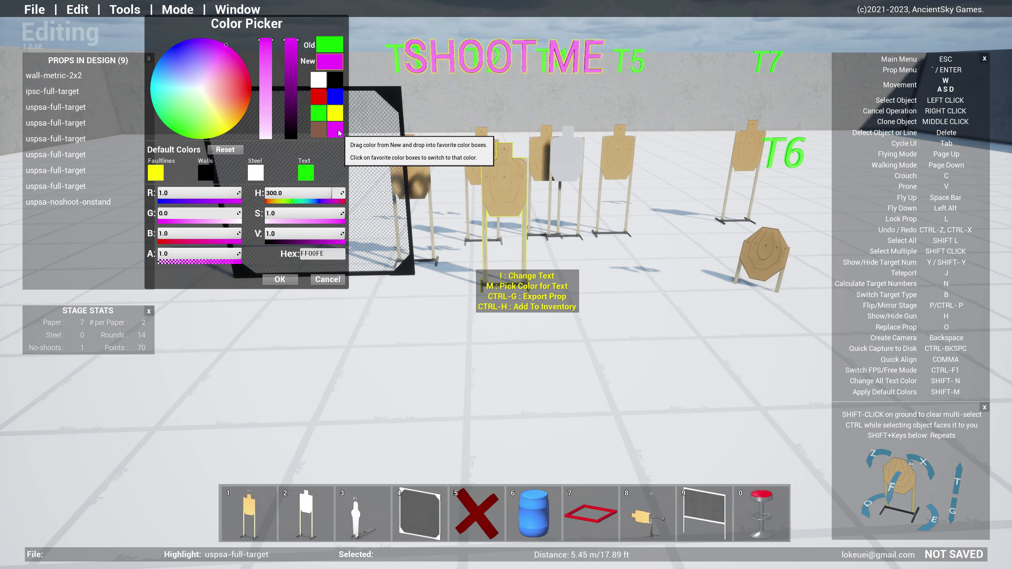
{"action": "left_click", "coordinate": [280, 279]}
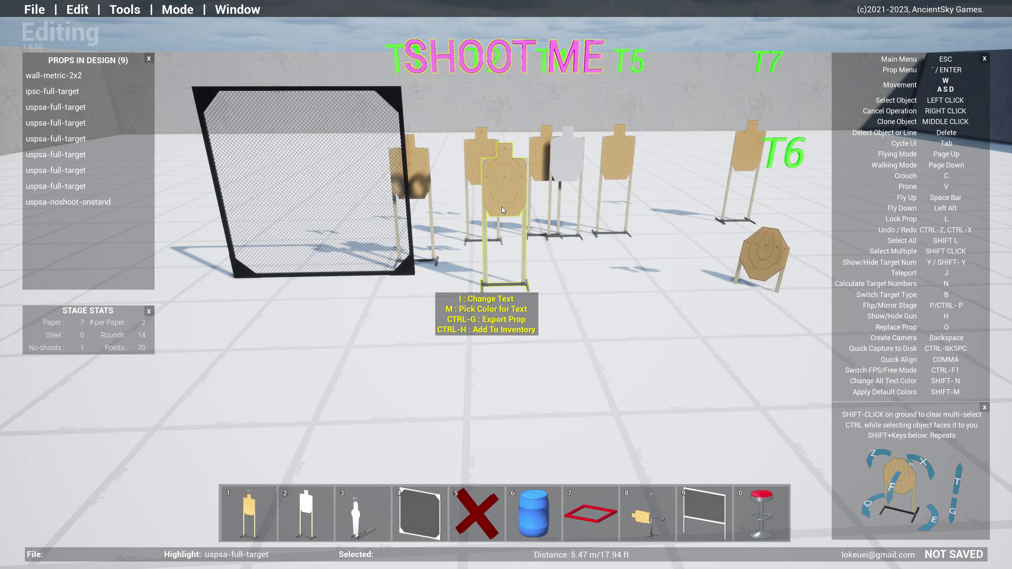
Step: Open the prop library and show the Personal Inventory category
{"action": "key", "text": "w"}
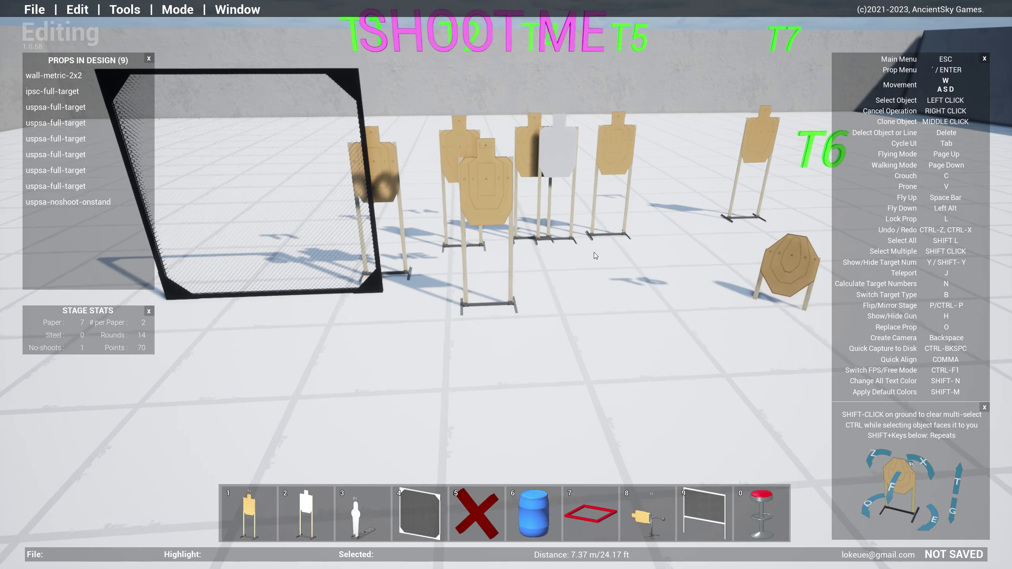
{"action": "key", "text": "d"}
{"action": "right_click_drag", "start_coordinate": [613, 249], "coordinate": [397, 227]}
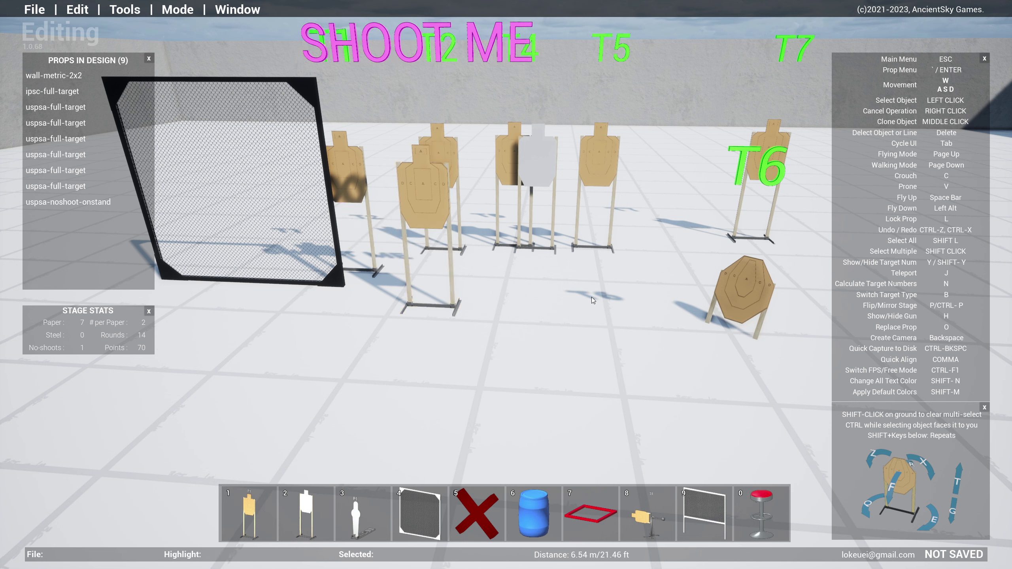
{"action": "key", "text": "Return"}
{"action": "left_click", "coordinate": [550, 25]}
{"action": "scroll", "coordinate": [452, 239], "scroll_direction": "down", "scroll_amount": 1}
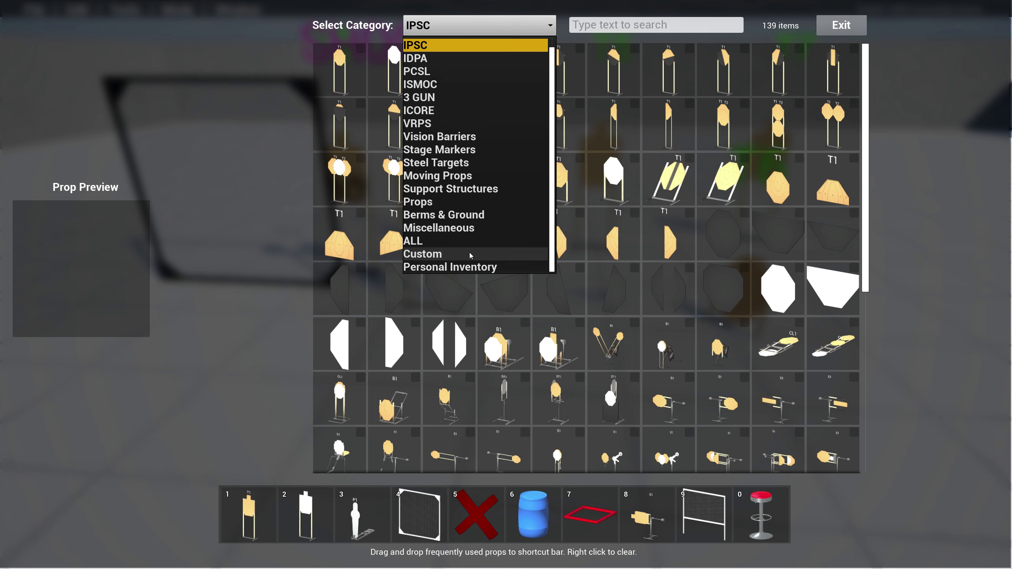
{"action": "left_click", "coordinate": [452, 268]}
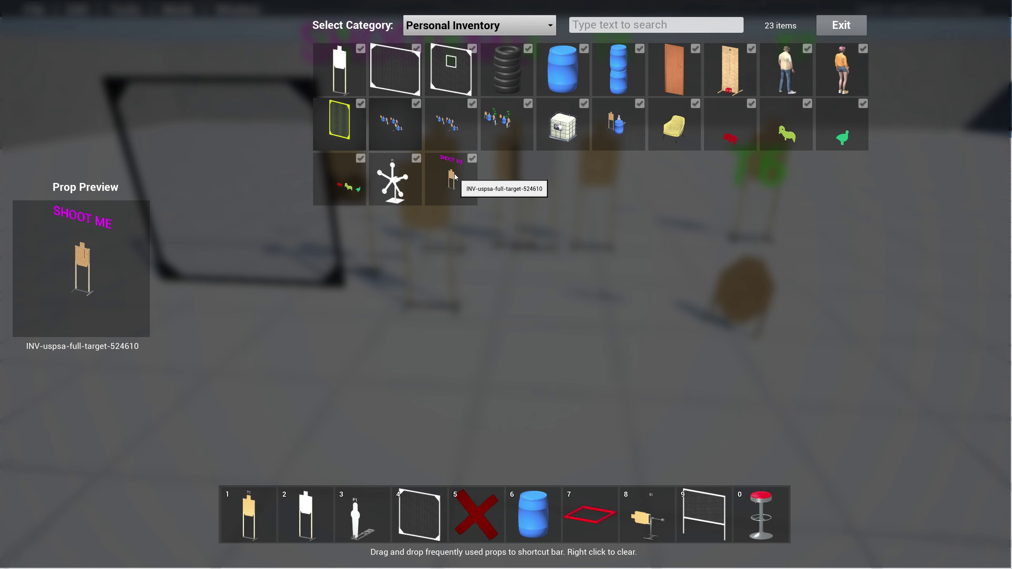
Step: Place the SHOOT ME uspsa-full-target from the personal inventory on the stage
{"action": "left_click", "coordinate": [454, 186]}
{"action": "key", "text": "s"}
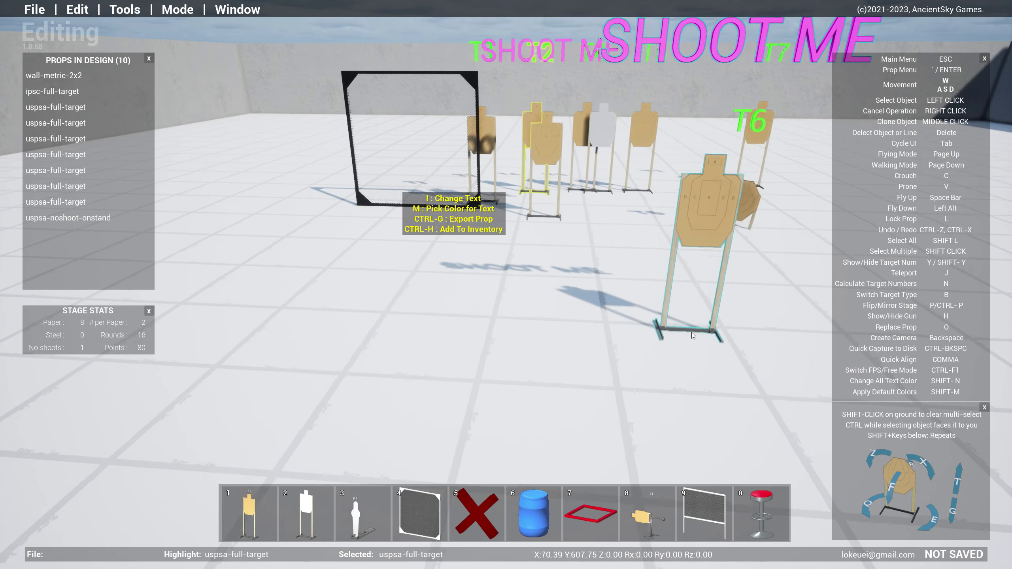
{"action": "left_click", "coordinate": [458, 194]}
{"action": "key", "text": "a"}
{"action": "right_click_drag", "start_coordinate": [508, 185], "coordinate": [345, 190]}
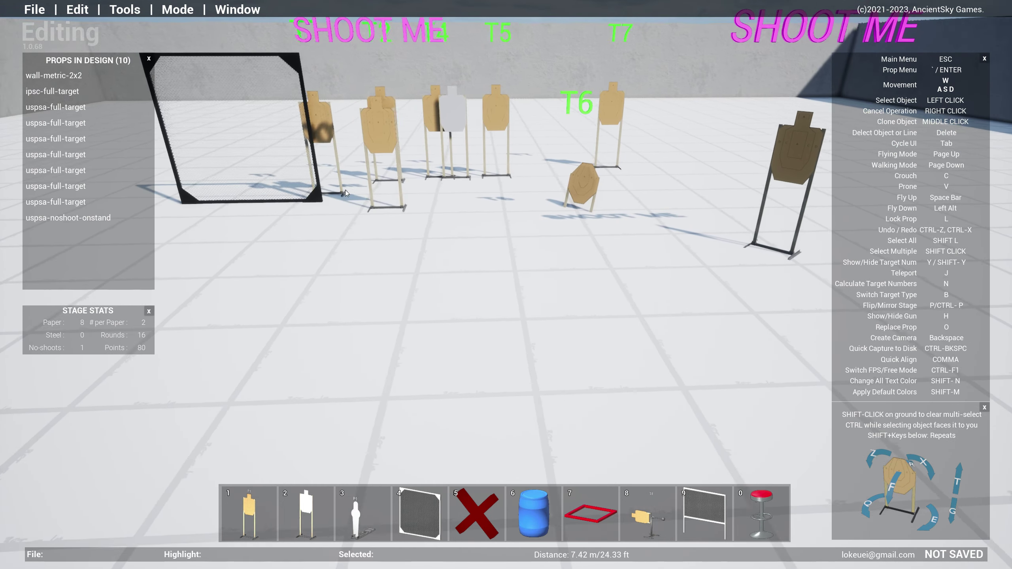
Step: Examine the placed SHOOT ME target and its label alongside the other targets on the stage
{"action": "key", "text": "w"}
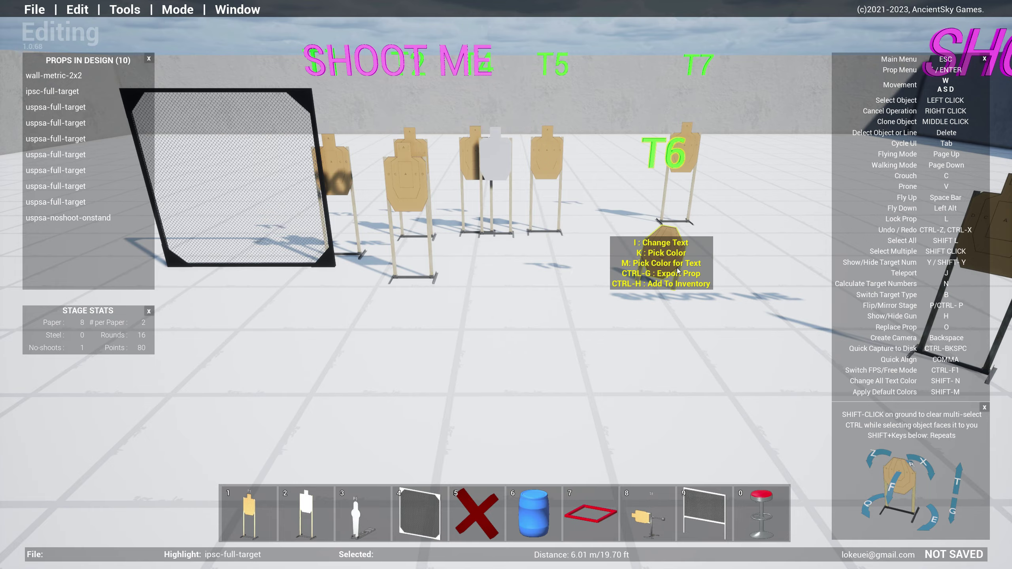
{"action": "key", "text": "s"}
{"action": "key", "text": "d"}
{"action": "right_click_drag", "start_coordinate": [537, 269], "coordinate": [518, 255]}
{"action": "key", "text": "w"}
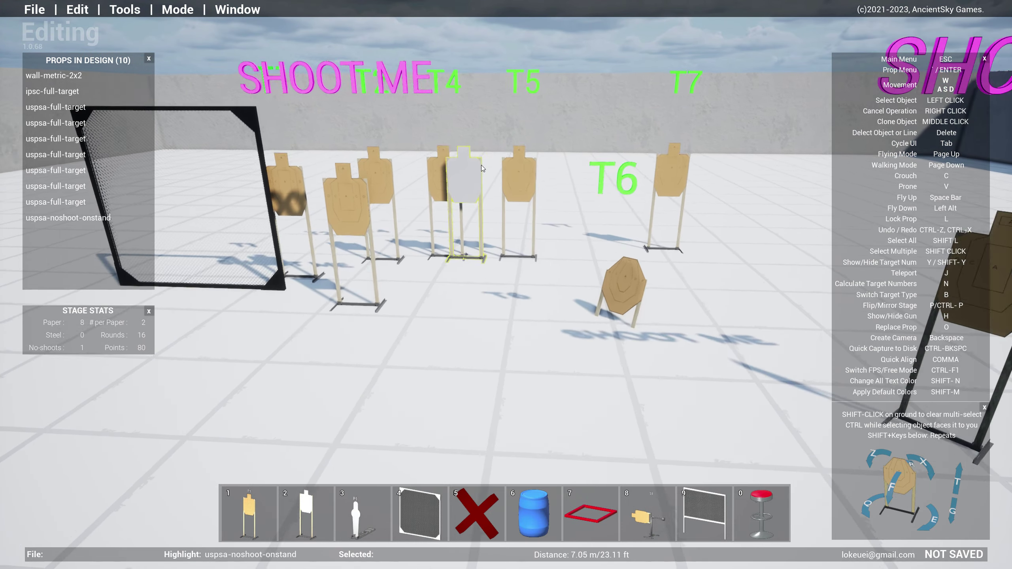
{"action": "right_click_drag", "start_coordinate": [552, 160], "coordinate": [568, 257]}
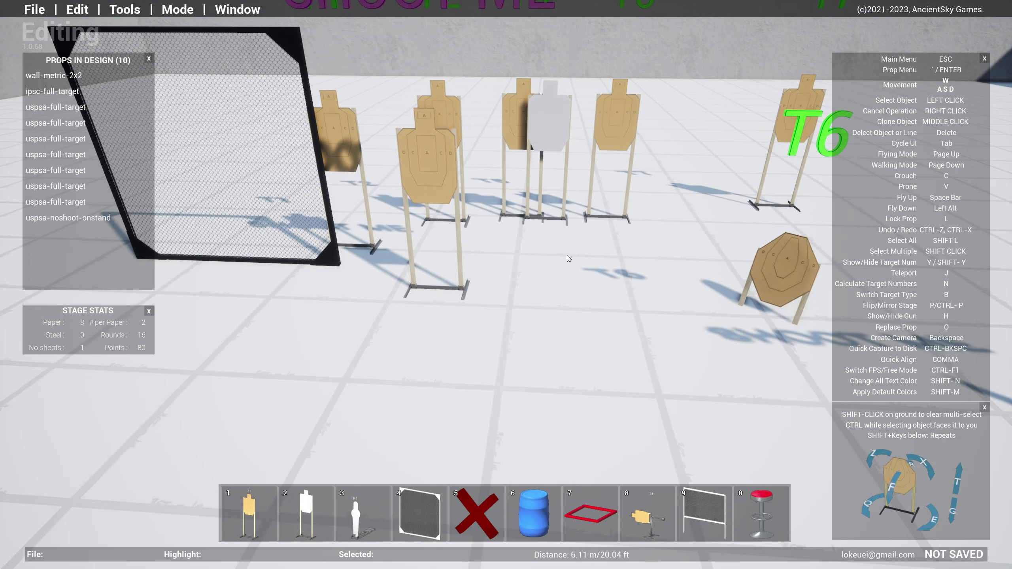
{"action": "key", "text": "s"}
{"action": "key", "text": "d"}
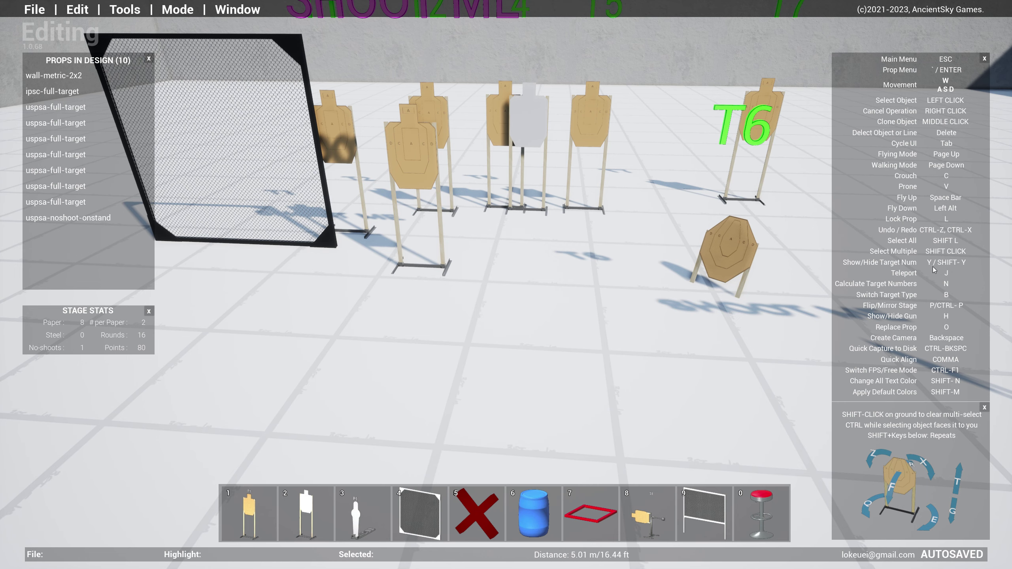
Step: Toggle the target number labels off and on, finishing with all labels hidden
{"action": "key", "text": "s"}
{"action": "key", "text": "s"}
{"action": "right_click_drag", "start_coordinate": [517, 208], "coordinate": [526, 216]}
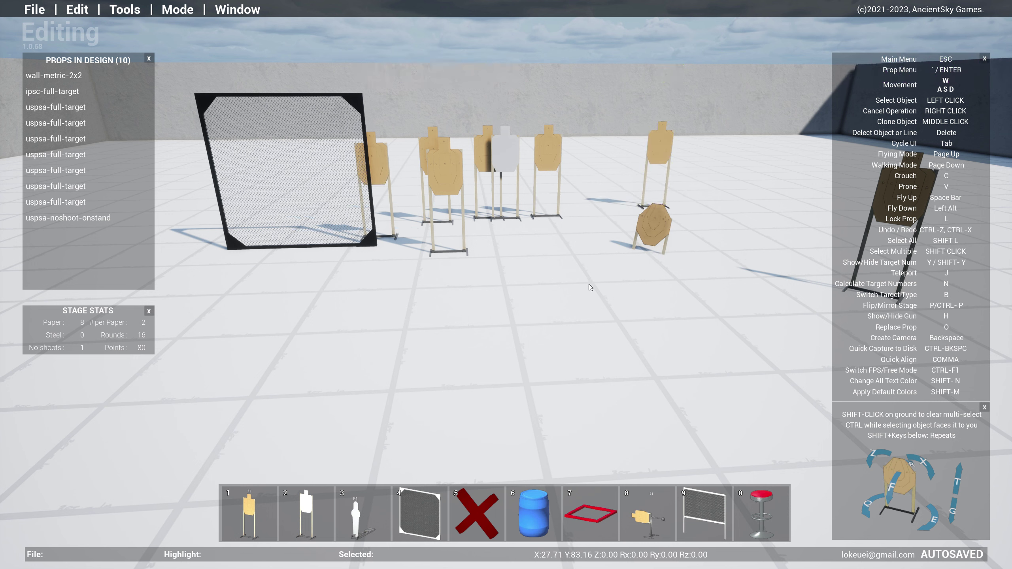
{"action": "key", "text": "y"}
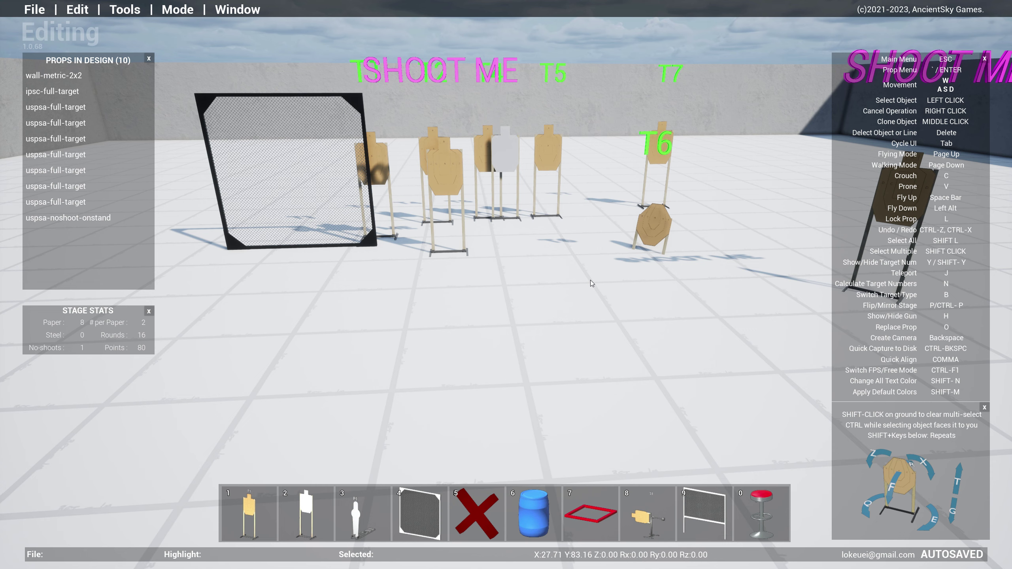
{"action": "key", "text": "y"}
{"action": "key", "text": "y"}
{"action": "key", "text": "y"}
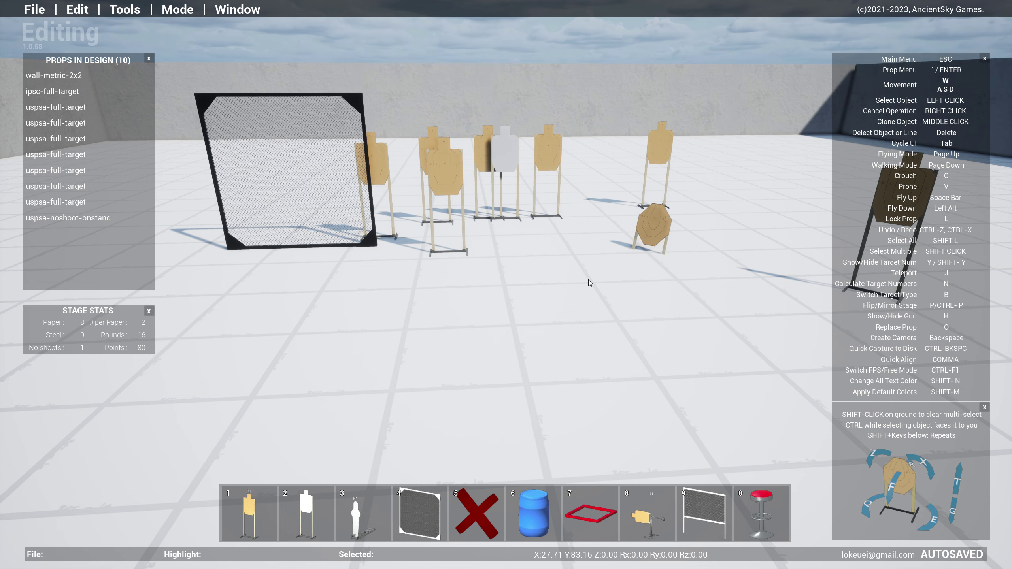
Step: Lock the wall-metric-2x2 prop in place
{"action": "key", "text": "d"}
{"action": "right_click_drag", "start_coordinate": [589, 280], "coordinate": [568, 282]}
{"action": "key", "text": "w"}
{"action": "key", "text": "a"}
{"action": "key", "text": "s"}
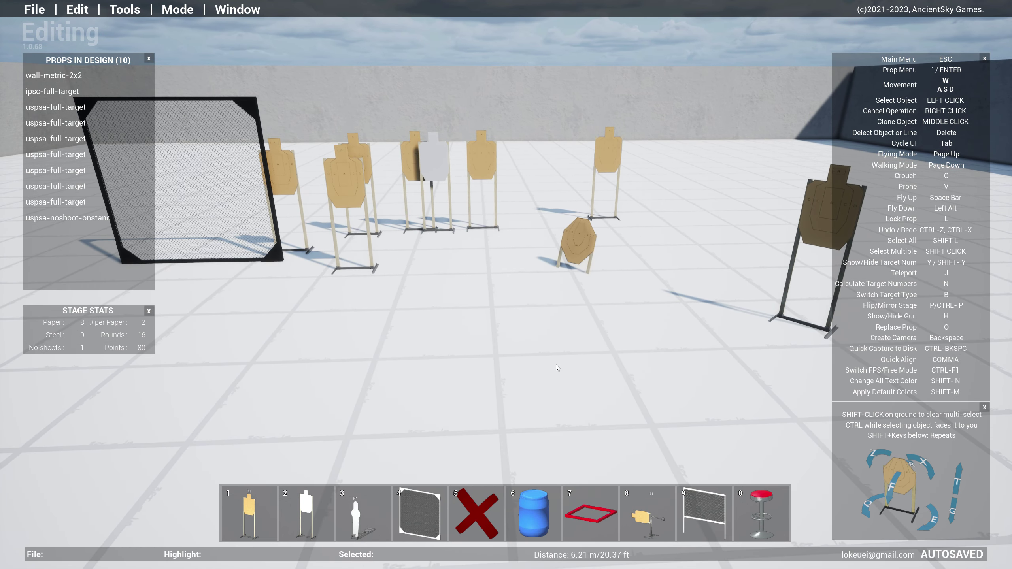
{"action": "key", "text": "space"}
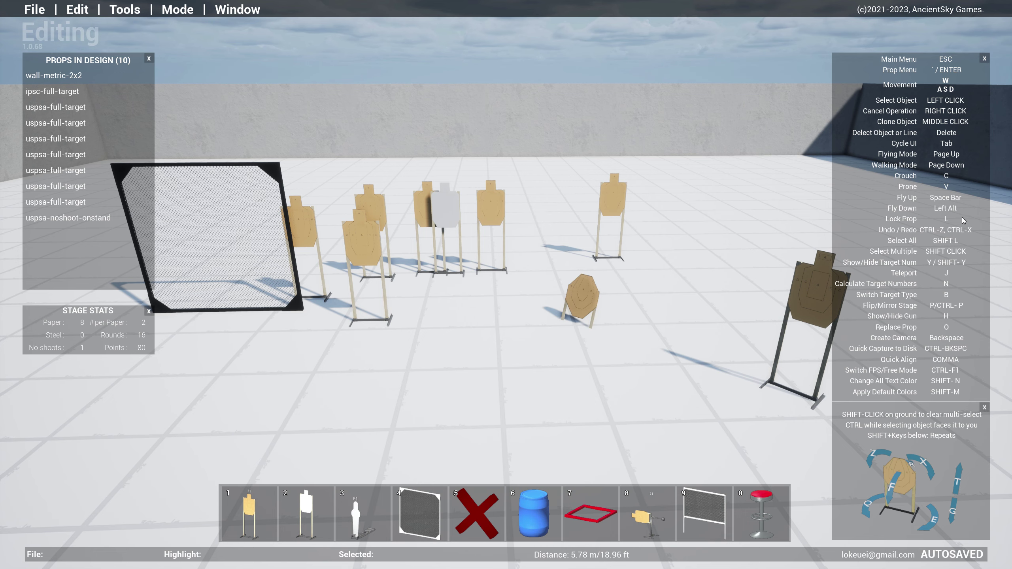
{"action": "right_click_drag", "start_coordinate": [548, 361], "coordinate": [546, 387]}
{"action": "key", "text": "w"}
{"action": "key", "text": "a"}
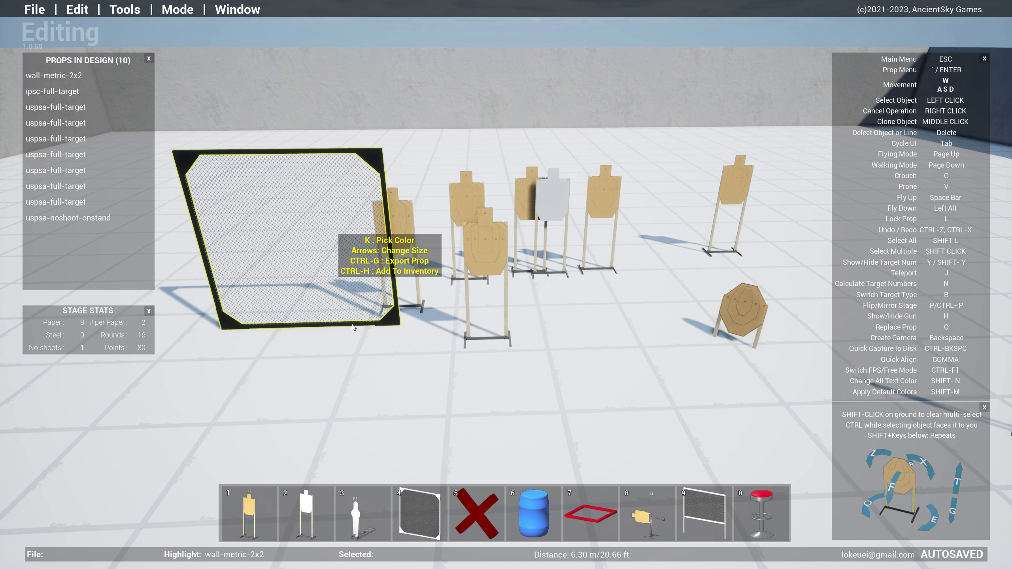
{"action": "key", "text": "l"}
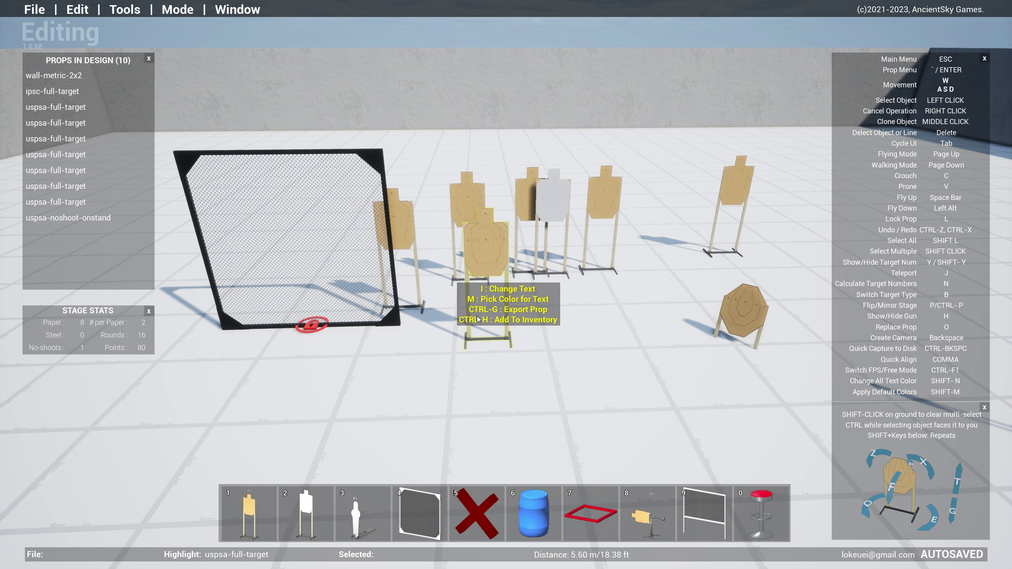
Step: Unlock the wall-metric-2x2 prop and move it slightly along the ground to about X -280, Y 222
{"action": "right_click_drag", "start_coordinate": [643, 361], "coordinate": [621, 357]}
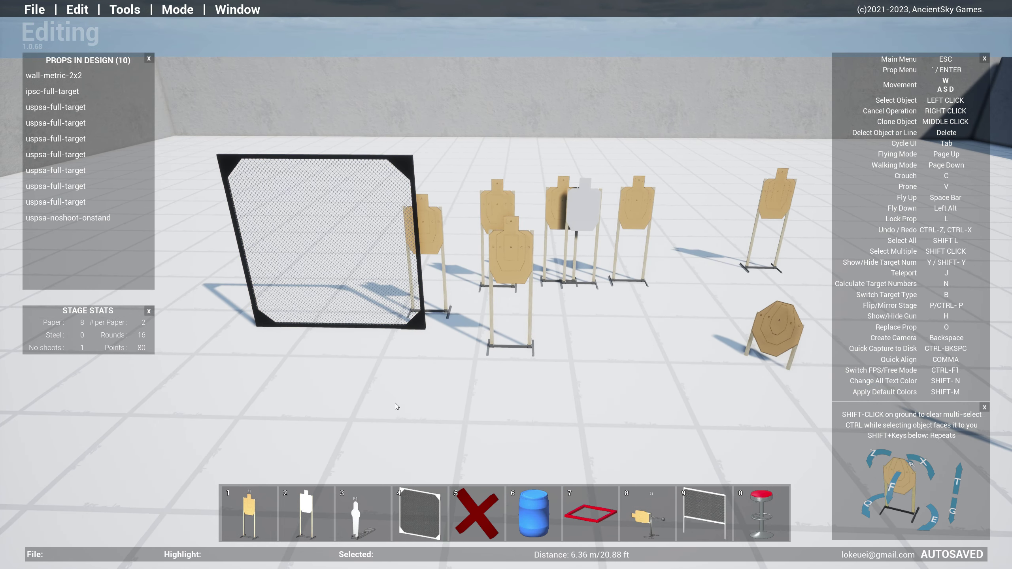
{"action": "left_click", "coordinate": [420, 326]}
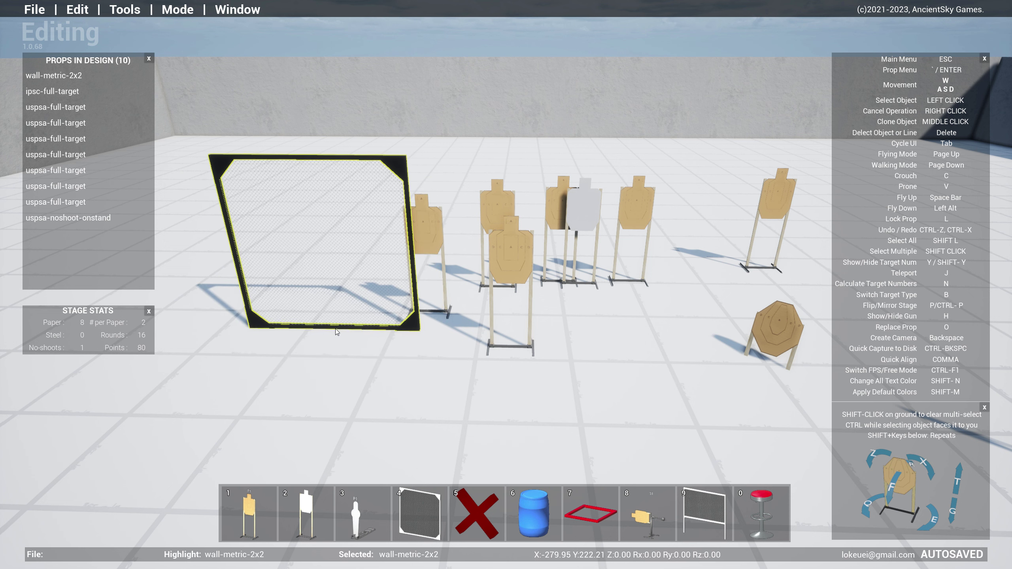
{"action": "left_click", "coordinate": [336, 330]}
{"action": "key", "text": "s"}
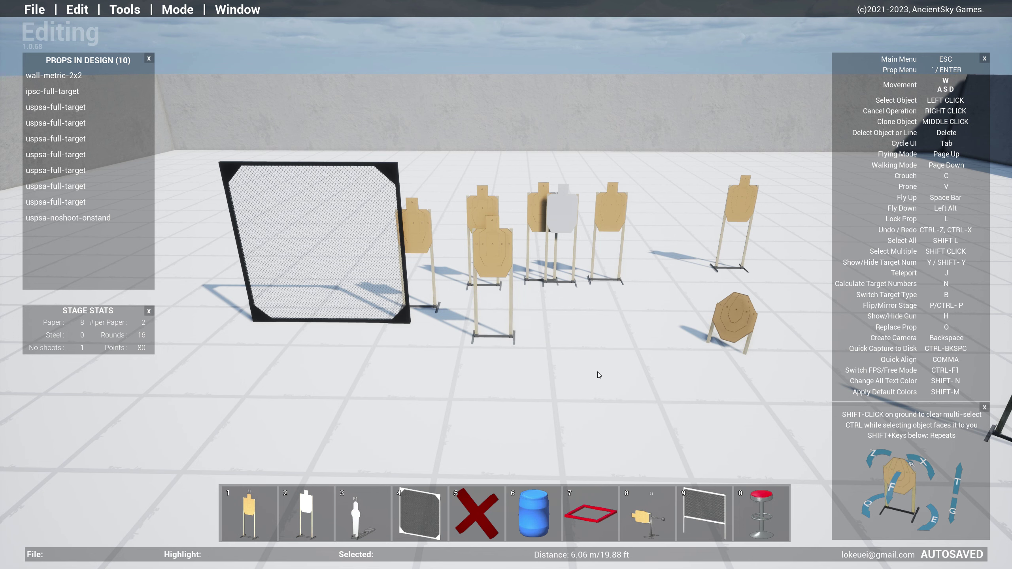
Step: Place a uspsa-popper on the ground beside the low octagonal ipsc-full-target and undo the placement
{"action": "key", "text": "3"}
{"action": "left_click", "coordinate": [645, 329]}
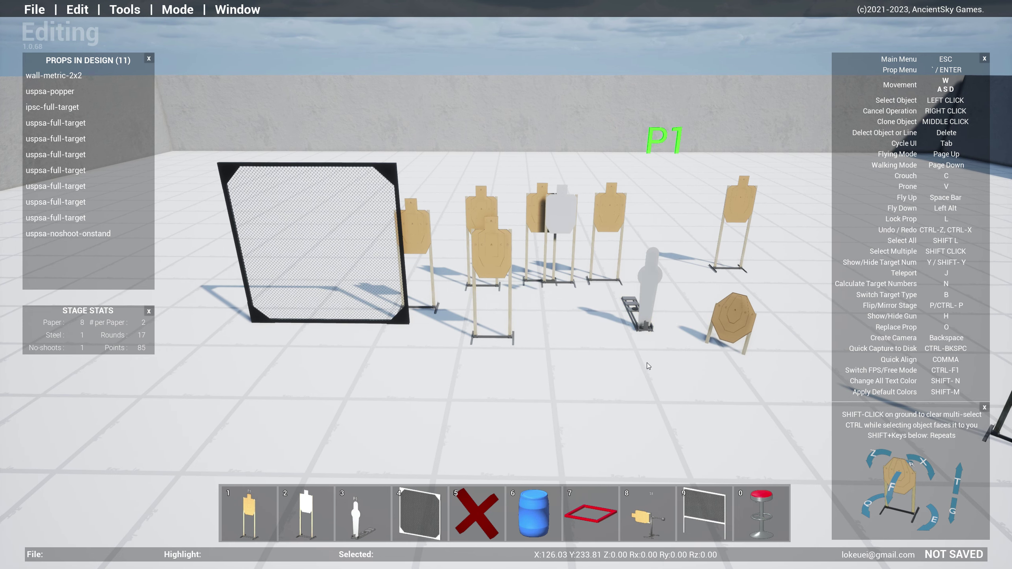
{"action": "key", "text": "ctrl+z"}
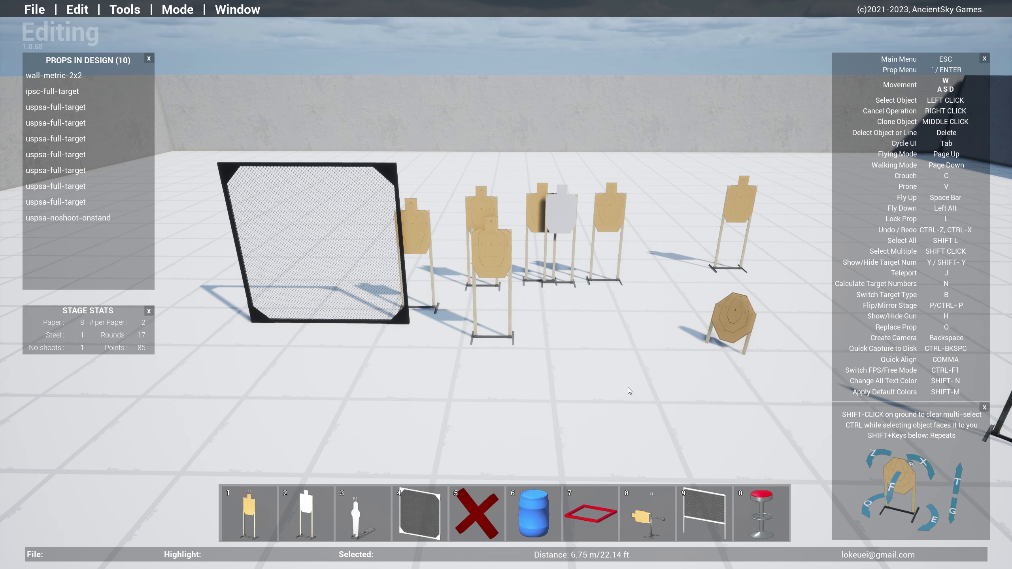
Step: Examine the wall and the group of targets from closer and farther viewpoints around the stage
{"action": "key", "text": "d"}
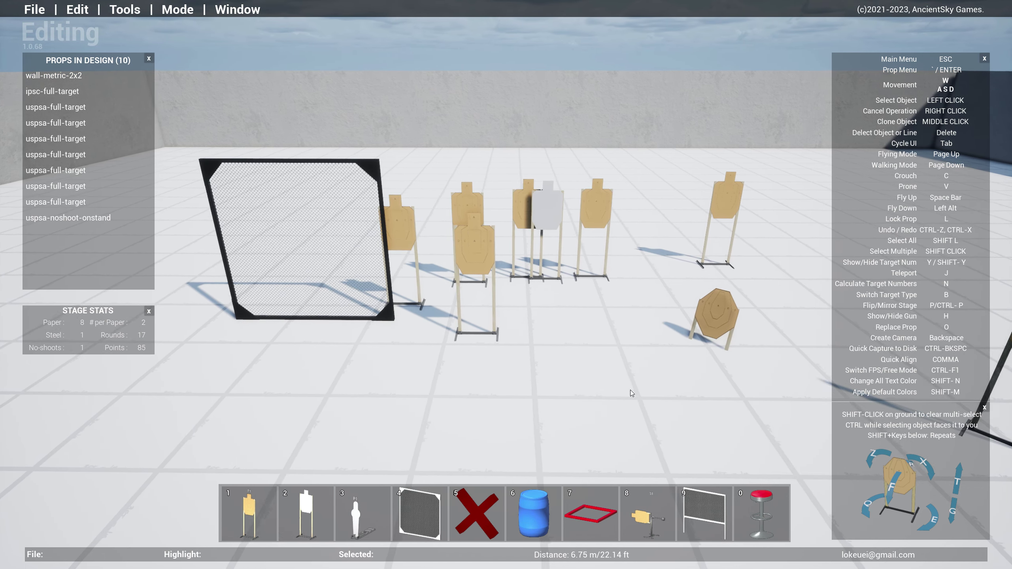
{"action": "key", "text": "s"}
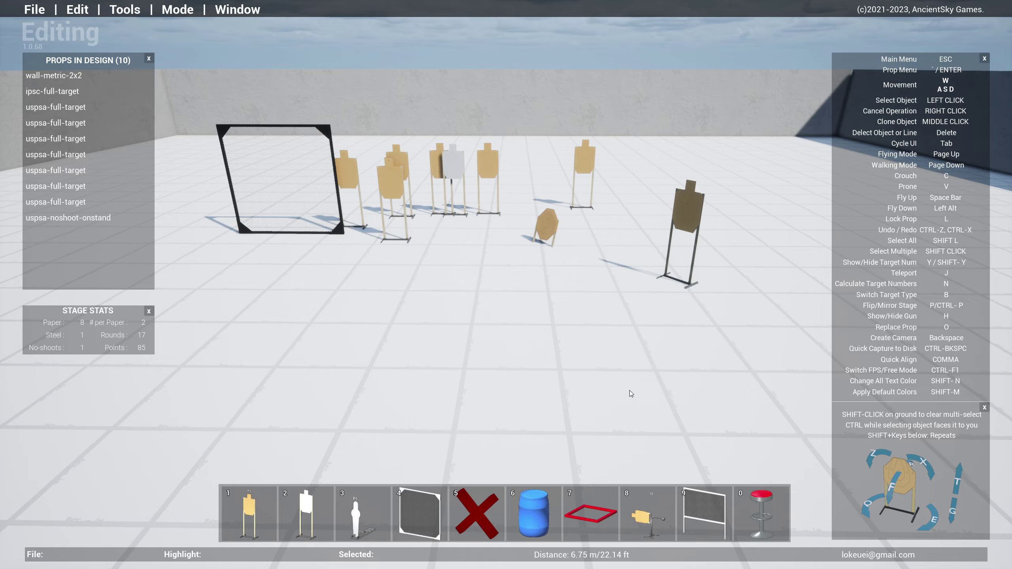
{"action": "key", "text": "w"}
{"action": "right_click_drag", "start_coordinate": [629, 390], "coordinate": [629, 390]}
{"action": "key", "text": "a"}
{"action": "key", "text": "s"}
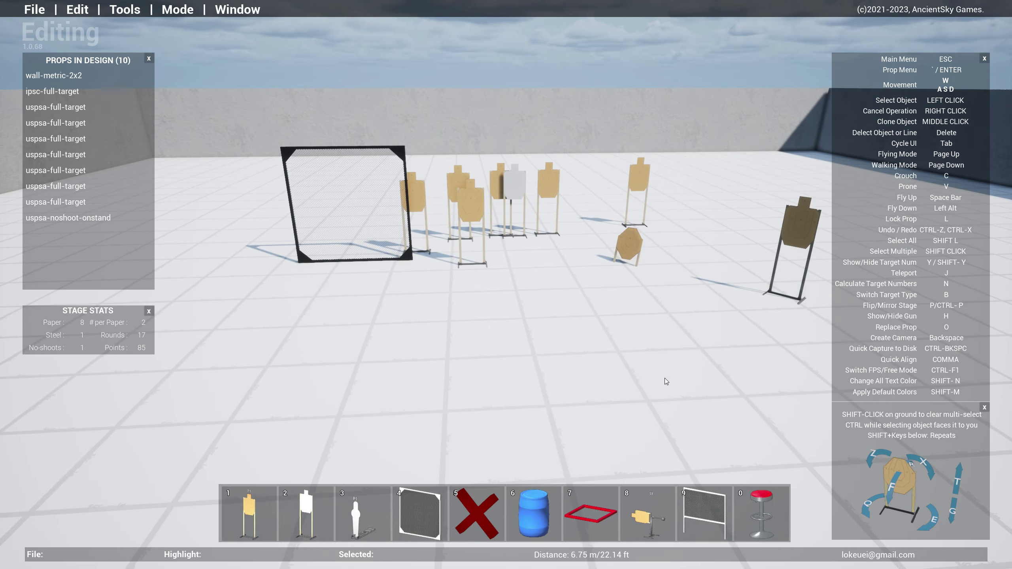
{"action": "key", "text": "w"}
{"action": "key", "text": "d"}
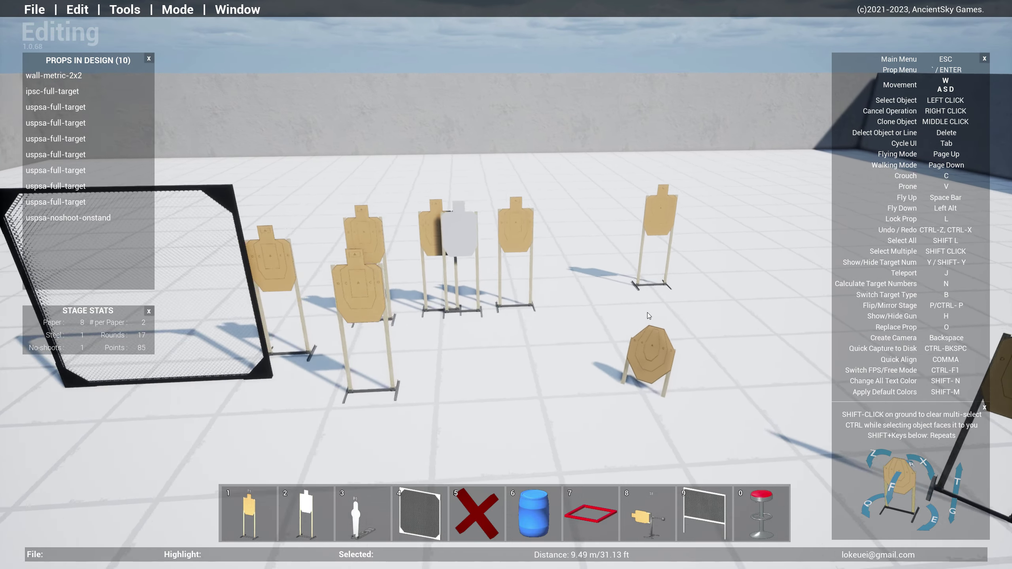
{"action": "right_click_drag", "start_coordinate": [646, 313], "coordinate": [664, 324]}
{"action": "key", "text": "s"}
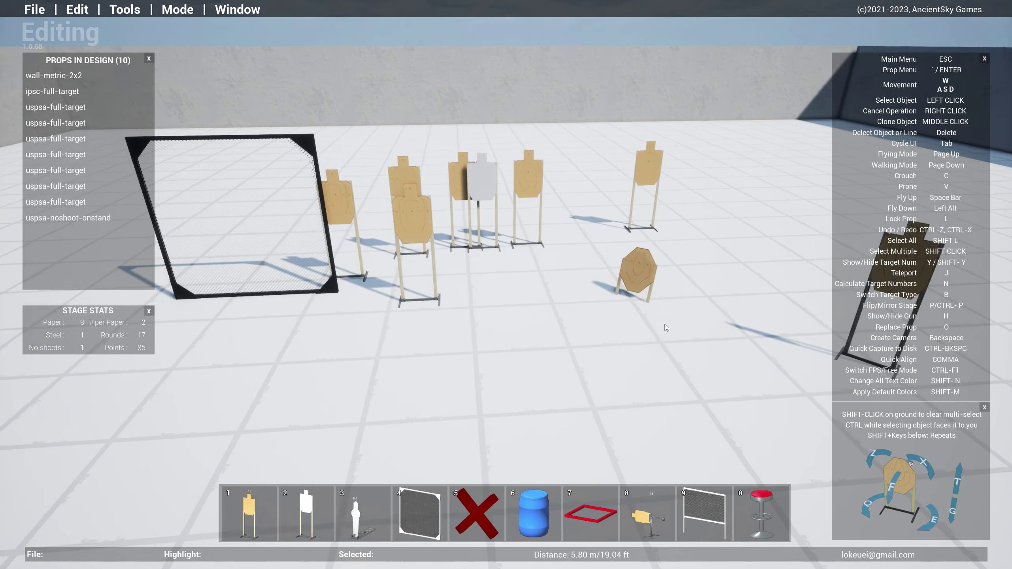
Step: Teleport to a spot behind the targets, turn around to face them, and teleport back to the front of the stage
{"action": "key", "text": "j"}
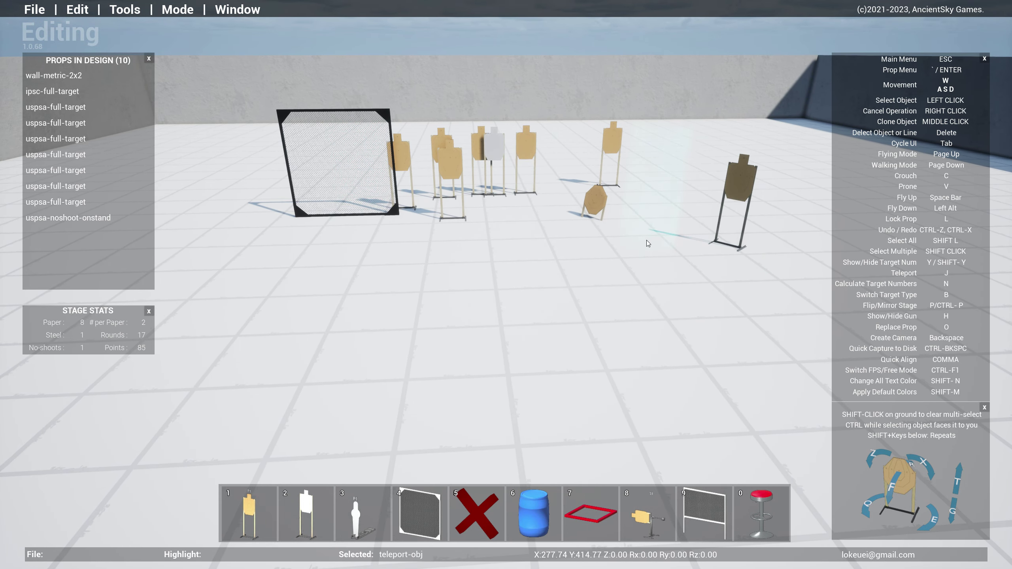
{"action": "left_click", "coordinate": [663, 186]}
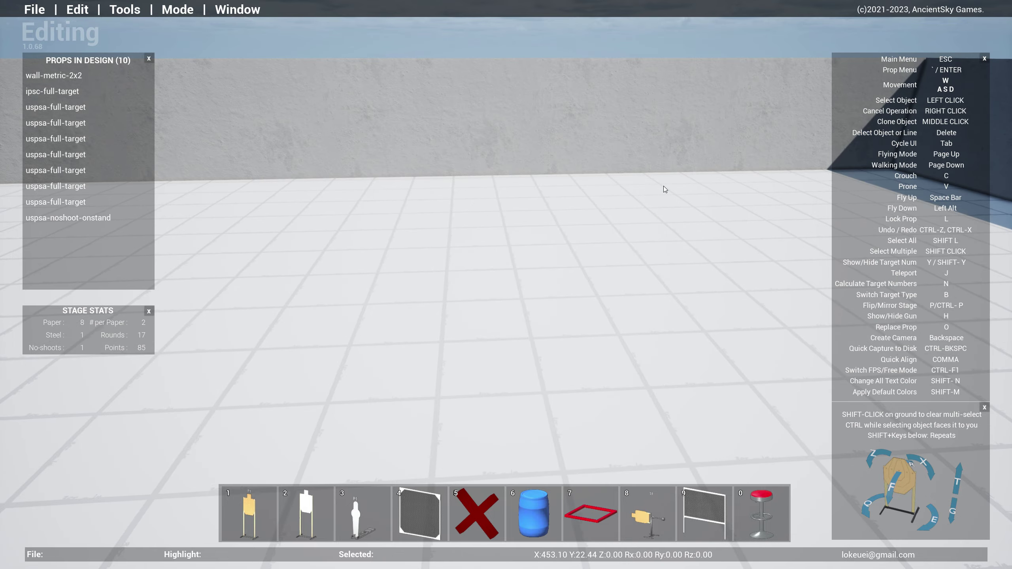
{"action": "right_click_drag", "start_coordinate": [743, 309], "coordinate": [201, 295]}
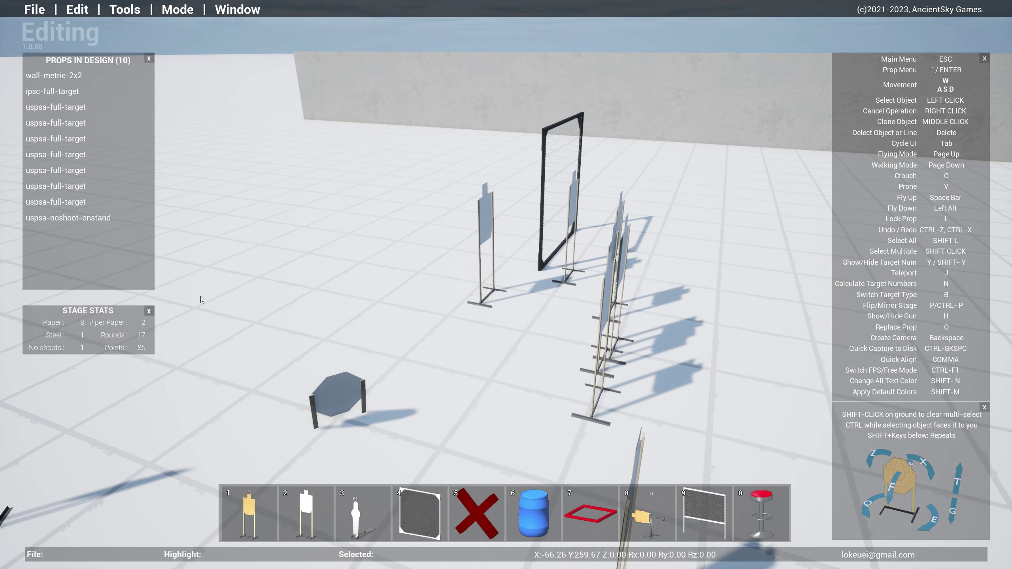
{"action": "key", "text": "j"}
{"action": "left_click", "coordinate": [251, 249]}
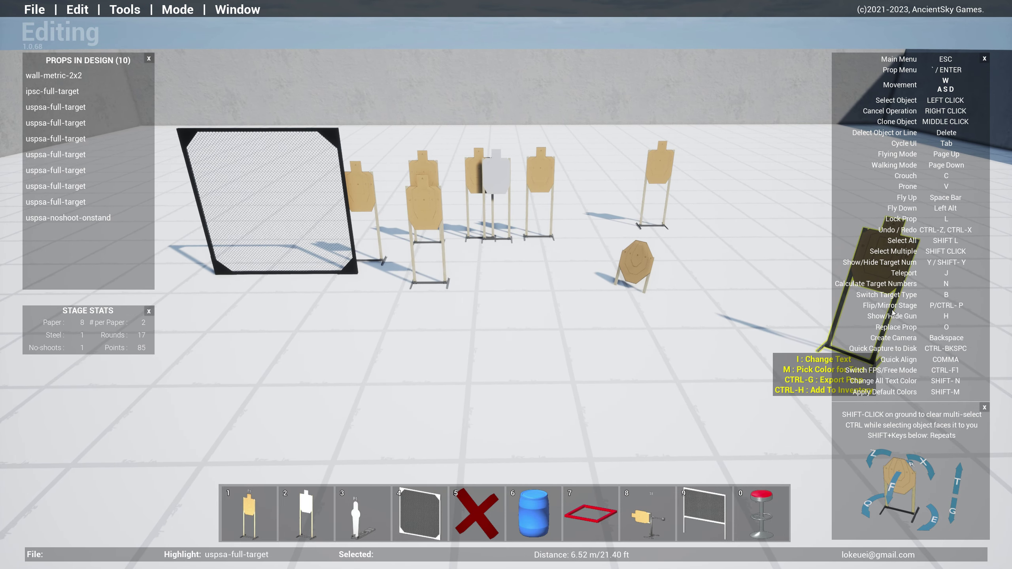
Step: Delete the low octagonal ipsc-full-target in front of the target group
{"action": "key", "text": "s"}
{"action": "key", "text": "d"}
{"action": "mouse_move", "coordinate": [608, 259]}
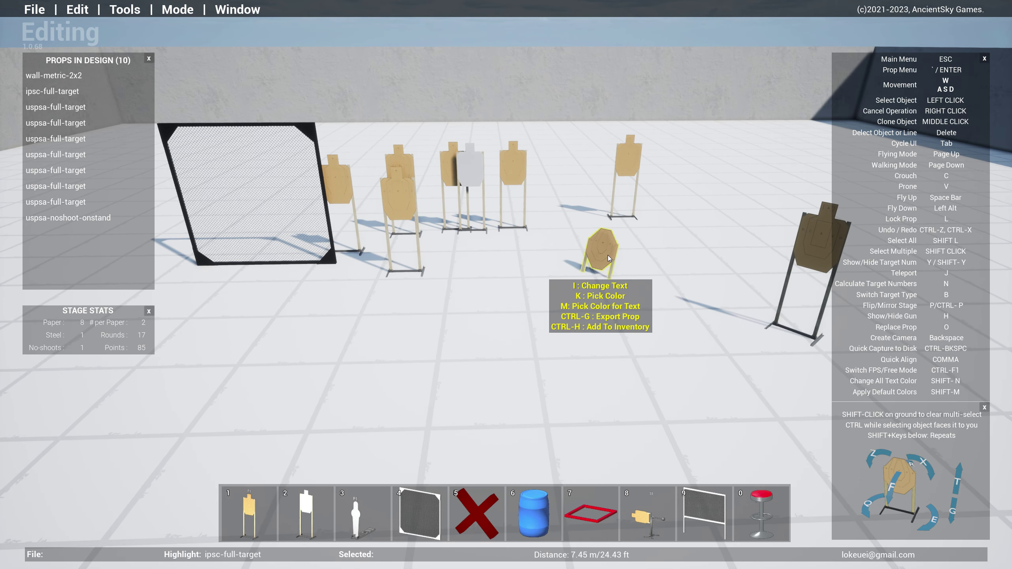
{"action": "key", "text": "Delete"}
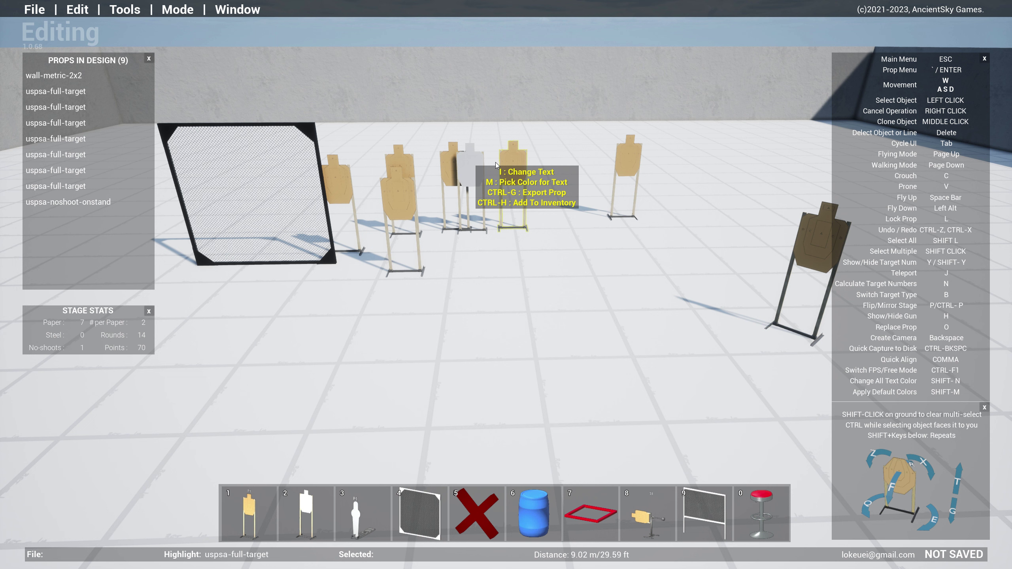
Step: Switch the target type by converting the stage's uspsa targets and no-shoot to IPSC
{"action": "key", "text": "d"}
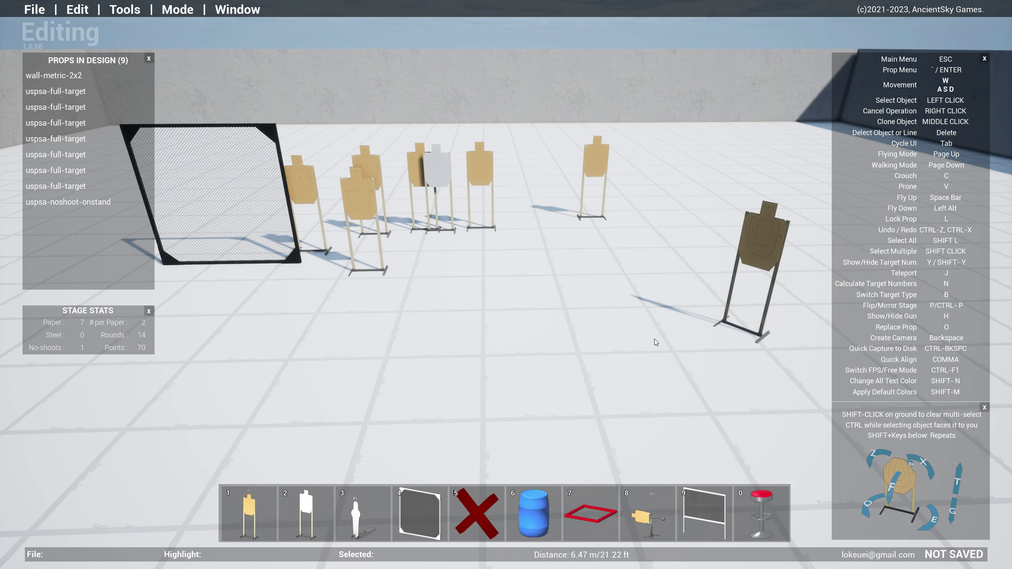
{"action": "key", "text": "b"}
{"action": "left_click", "coordinate": [505, 273]}
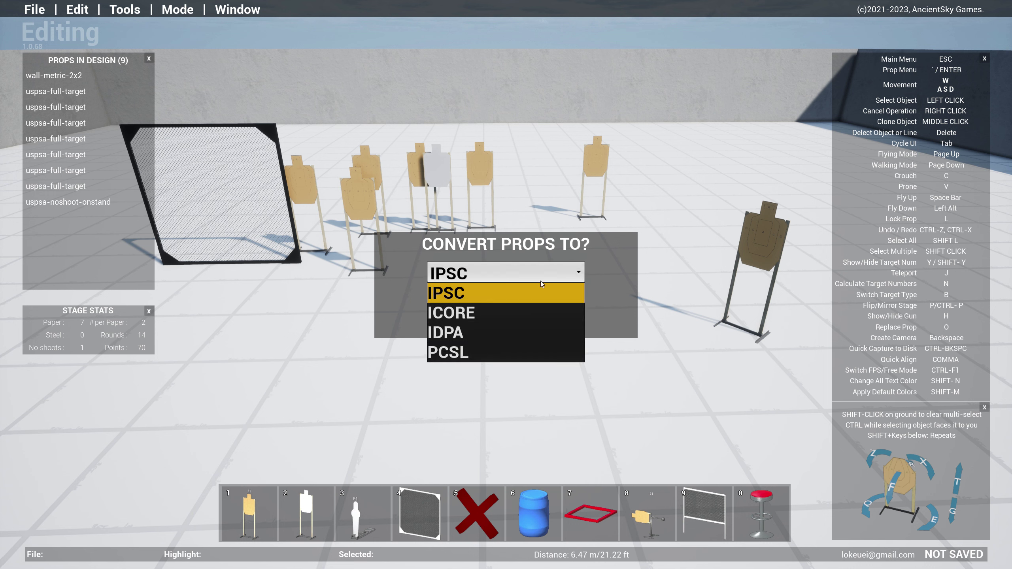
{"action": "left_click", "coordinate": [466, 293]}
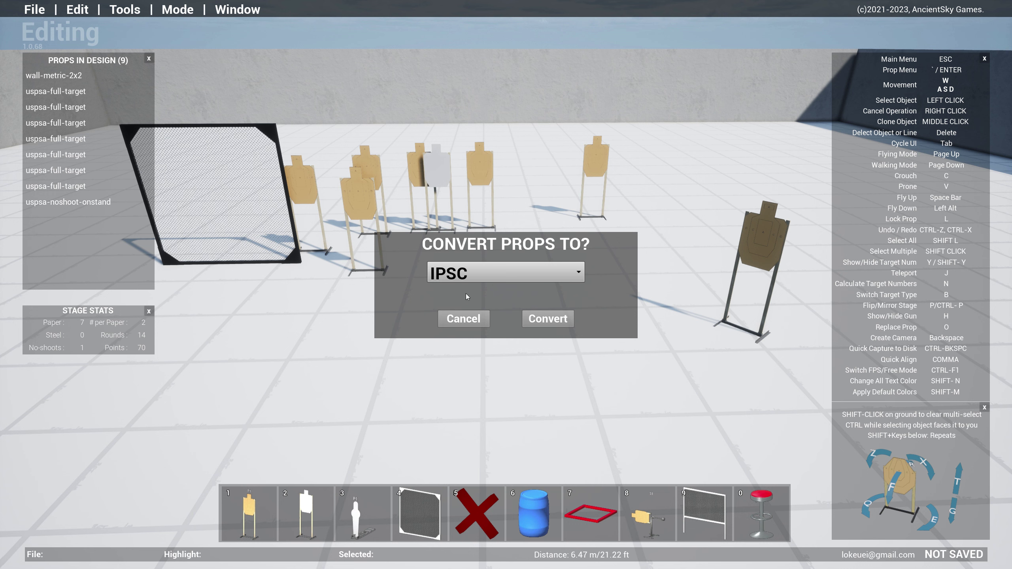
{"action": "left_click", "coordinate": [560, 323]}
{"action": "left_click", "coordinate": [471, 372]}
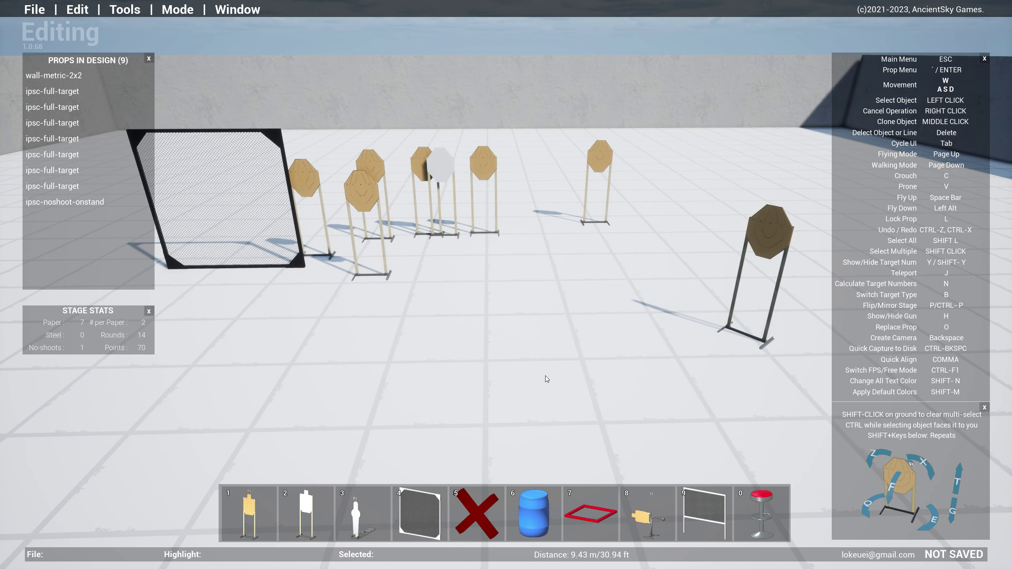
{"action": "key", "text": "s"}
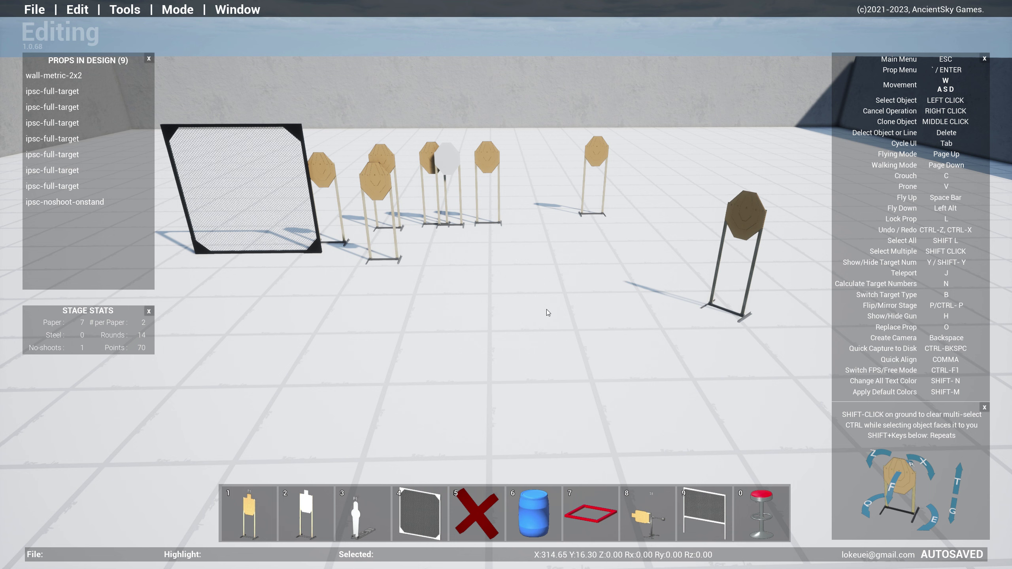
{"action": "right_click_drag", "start_coordinate": [575, 322], "coordinate": [571, 323]}
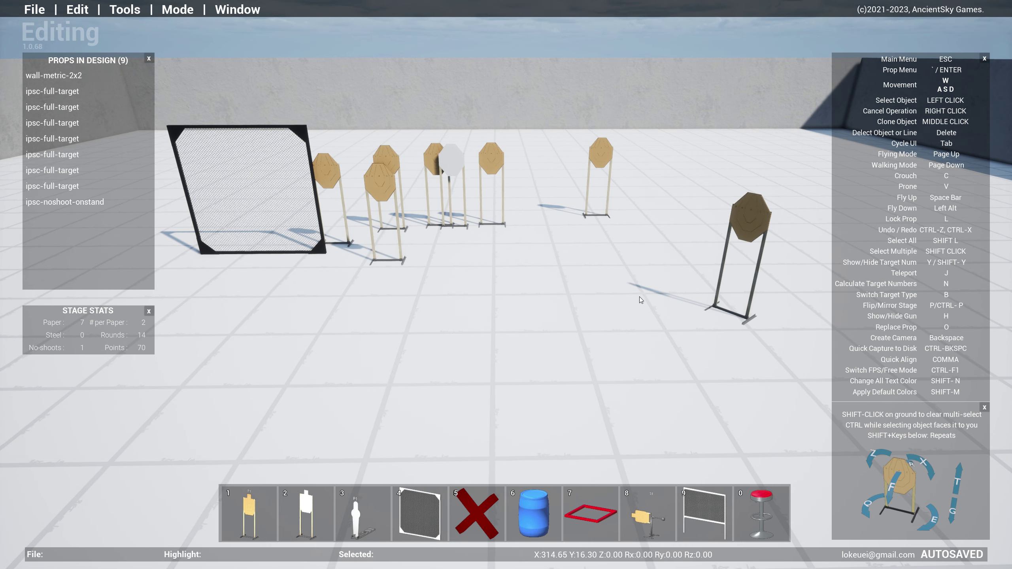
Step: Flip the whole stage layout from side to side several times, ending in its original orientation
{"action": "key", "text": "p"}
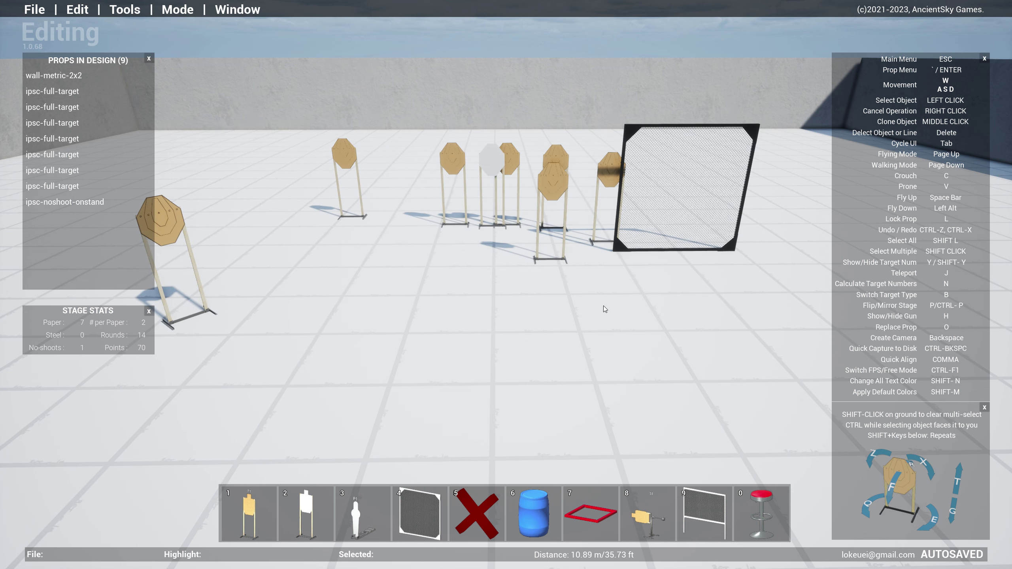
{"action": "key", "text": "p"}
{"action": "key", "text": "p"}
{"action": "key", "text": "p"}
{"action": "key", "text": "p"}
{"action": "key", "text": "p"}
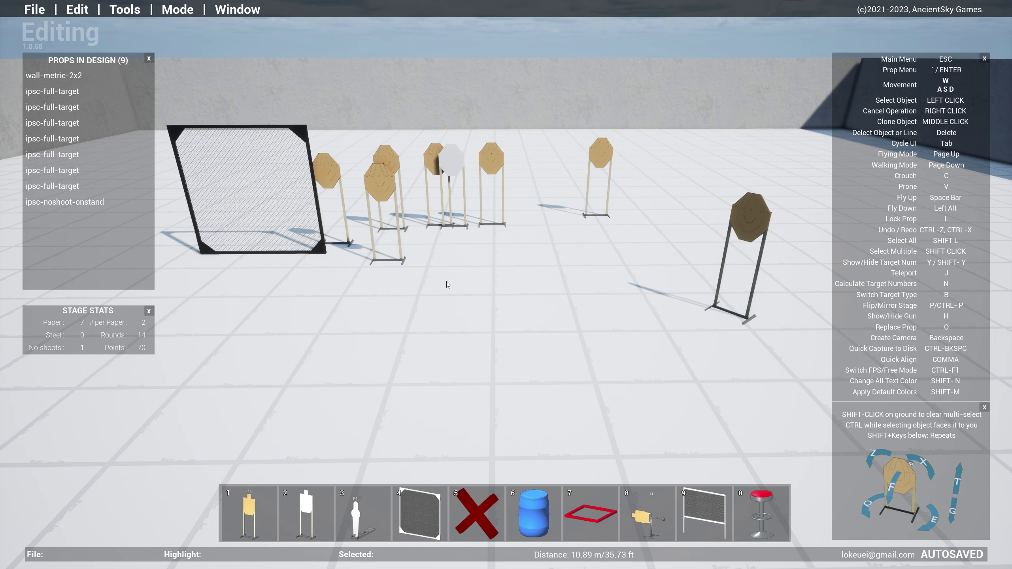
{"action": "key", "text": "a"}
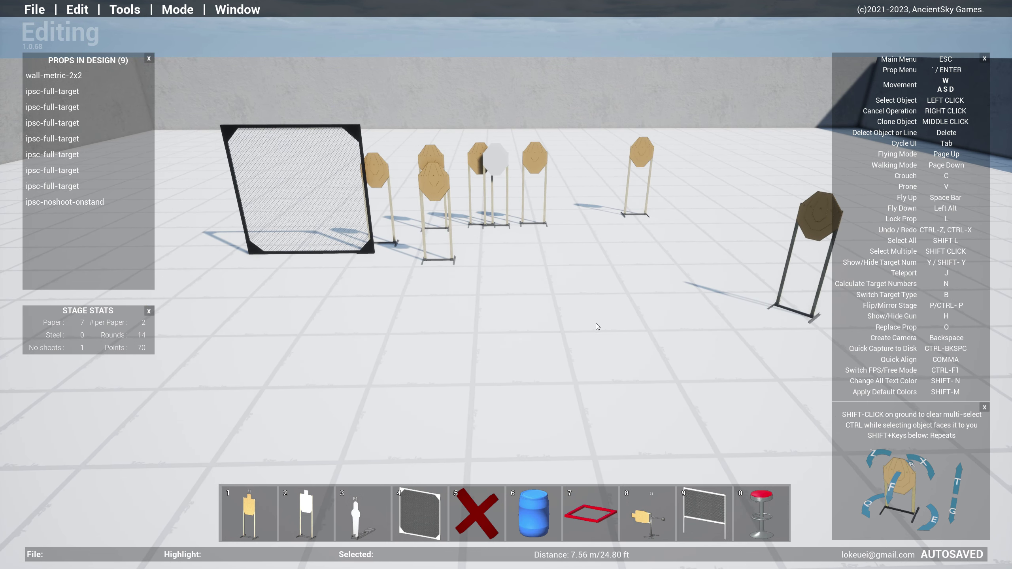
{"action": "key", "text": "p"}
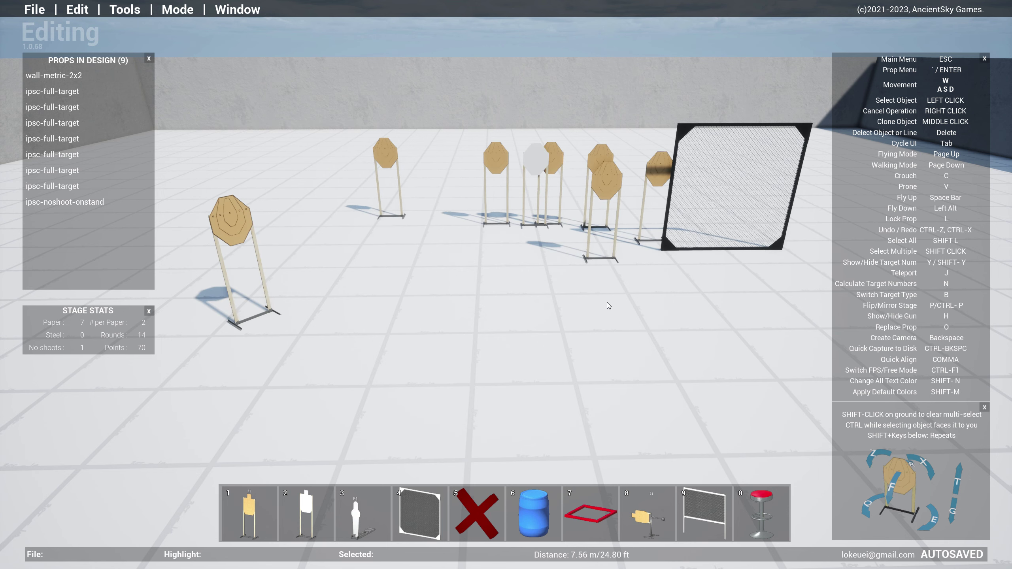
{"action": "key", "text": "p"}
Step: Mirror the stage about a midpoint line set on the ground just beyond the dark, outermost target on the side away from the wall
{"action": "key", "text": "d"}
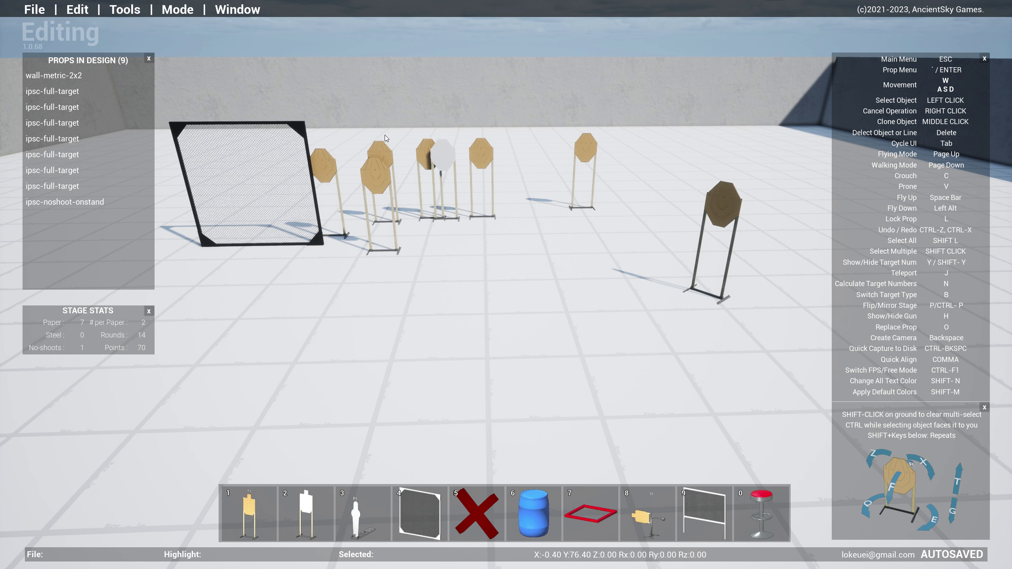
{"action": "key", "text": "d"}
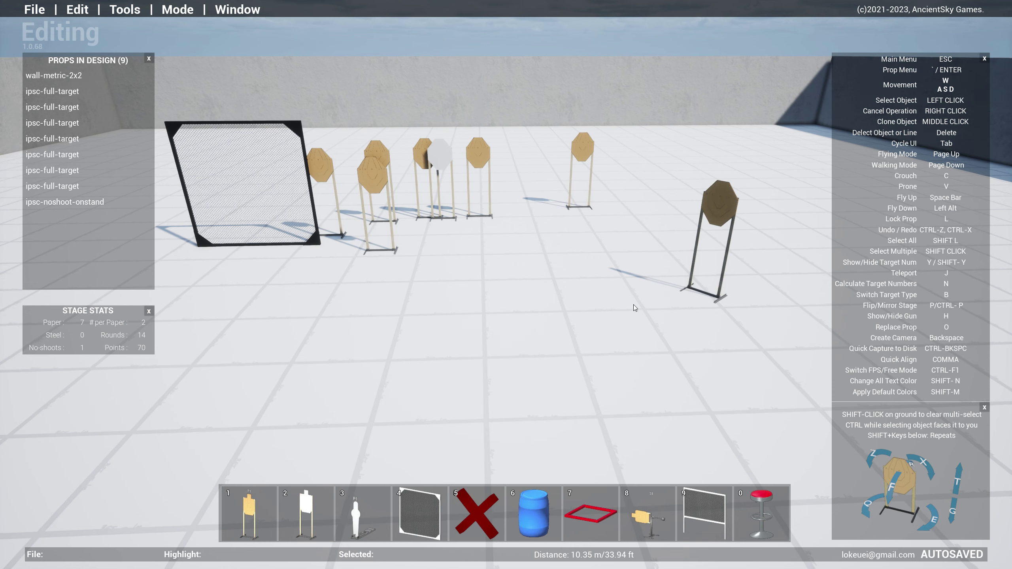
{"action": "key", "text": "d"}
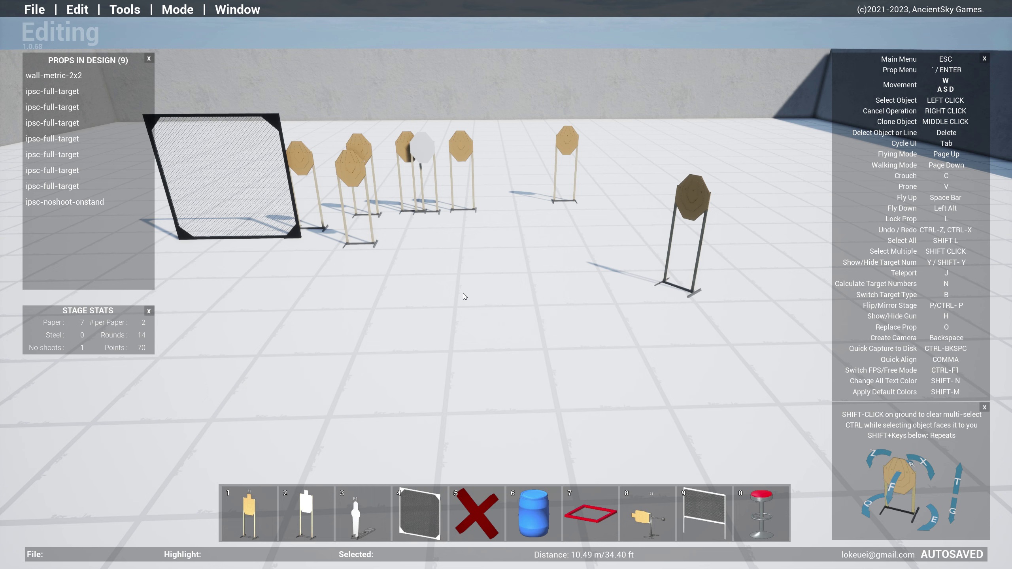
{"action": "key", "text": "p"}
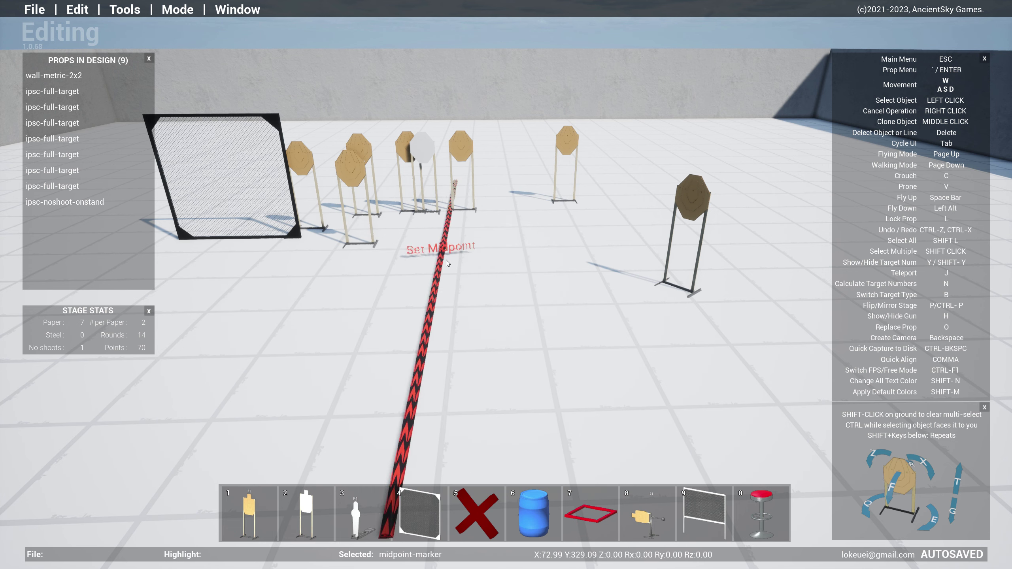
{"action": "key", "text": "d"}
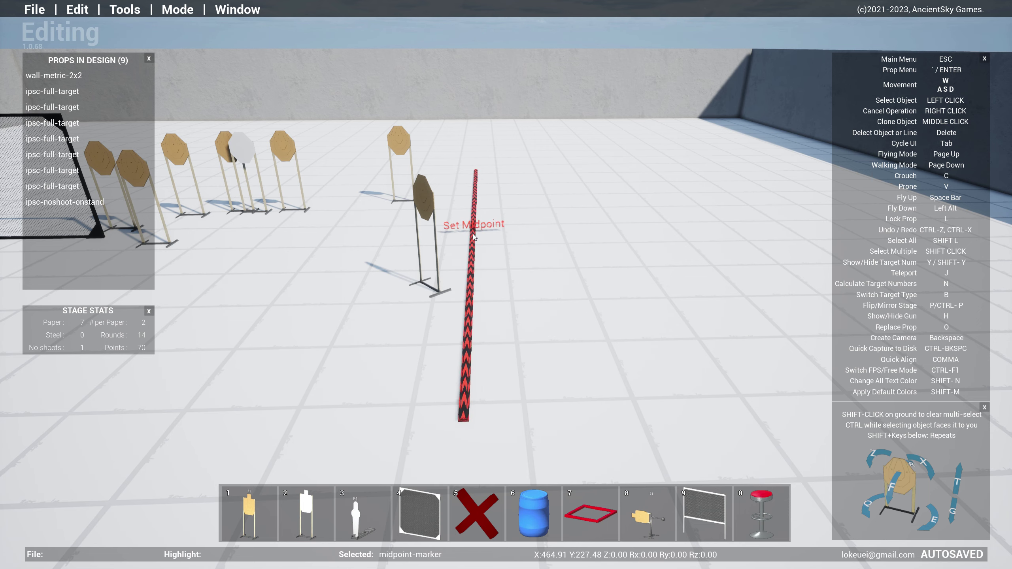
{"action": "left_click", "coordinate": [473, 234]}
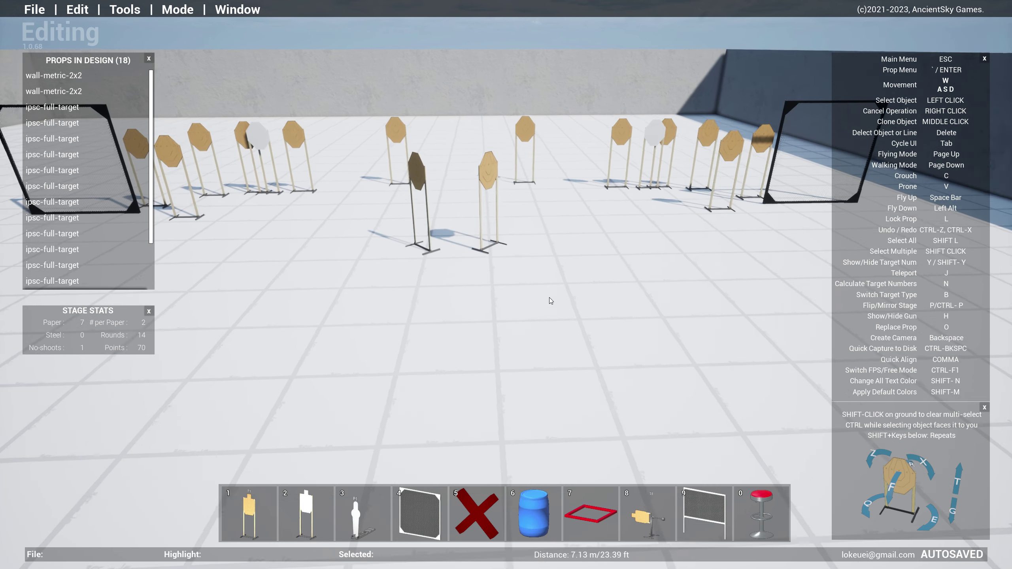
Step: Undo the mirroring of the stage
{"action": "key", "text": "a"}
{"action": "right_click_drag", "start_coordinate": [555, 291], "coordinate": [552, 263]}
{"action": "key", "text": "w"}
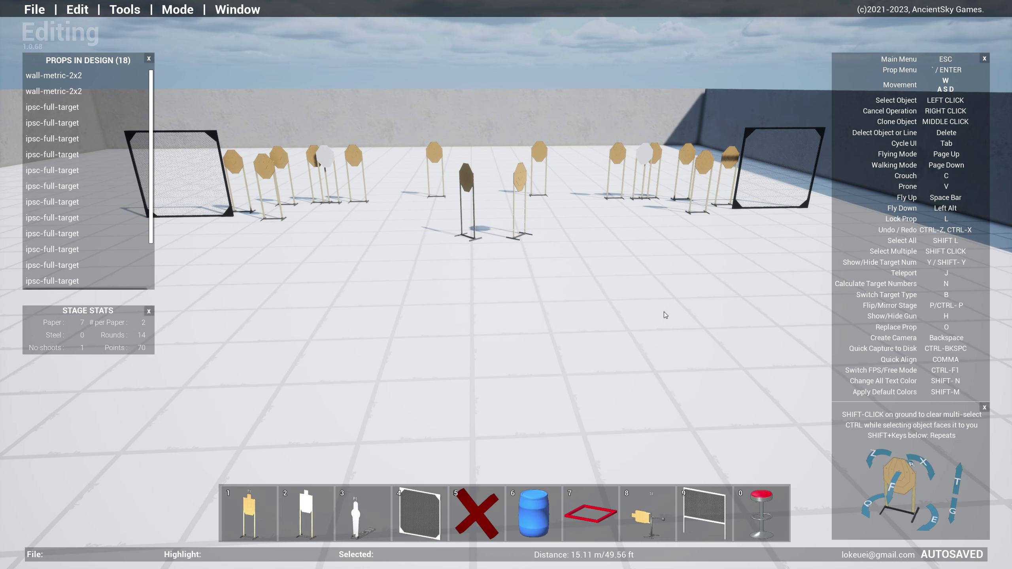
{"action": "key", "text": "ctrl+z"}
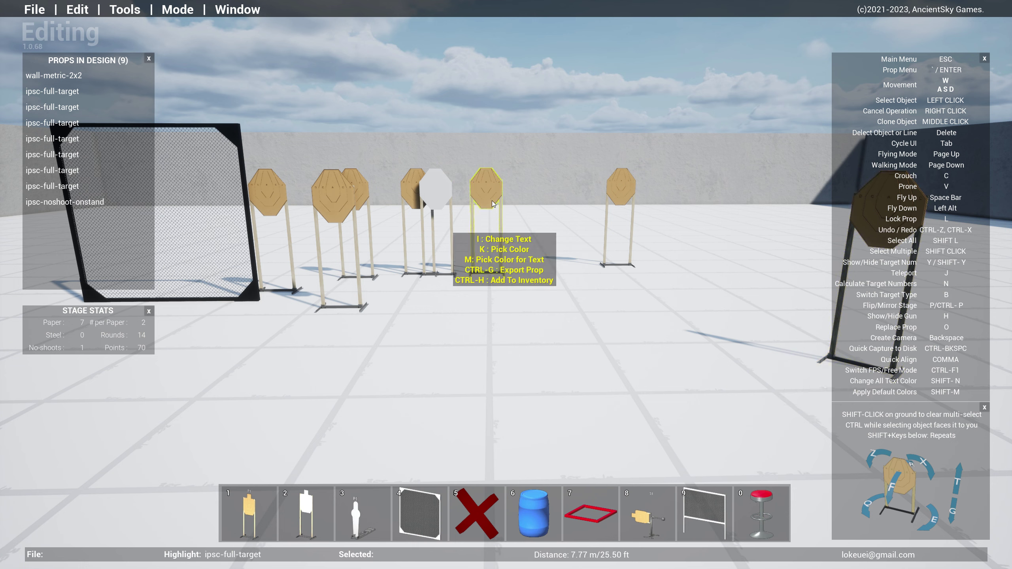
Step: Replace the rear ipsc-full-target farthest from the wall with the uspsa-noshoot-onstand from the Personal Inventory
{"action": "key", "text": "Return"}
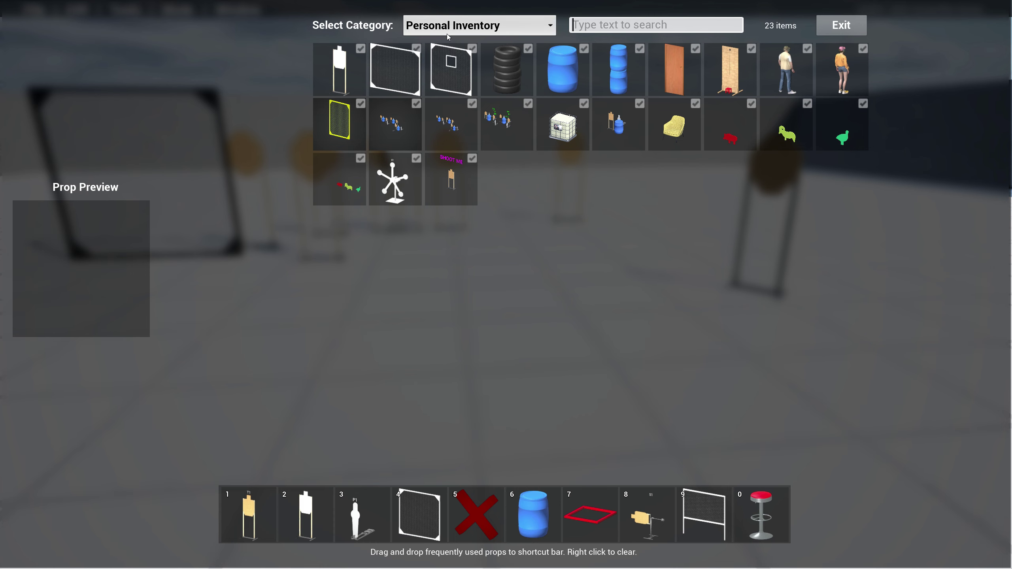
{"action": "left_click", "coordinate": [343, 74]}
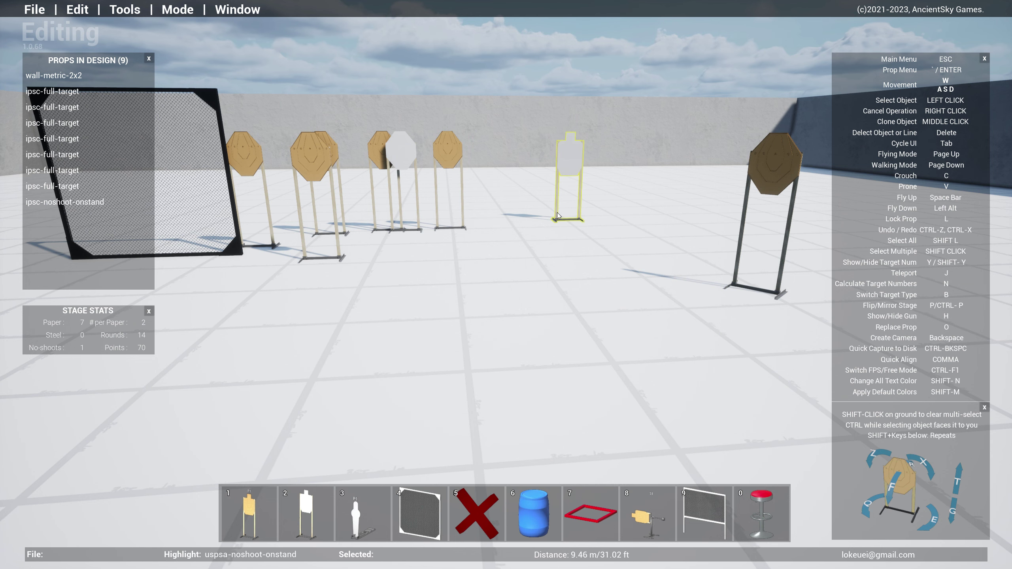
{"action": "key", "text": "w"}
{"action": "key", "text": "s"}
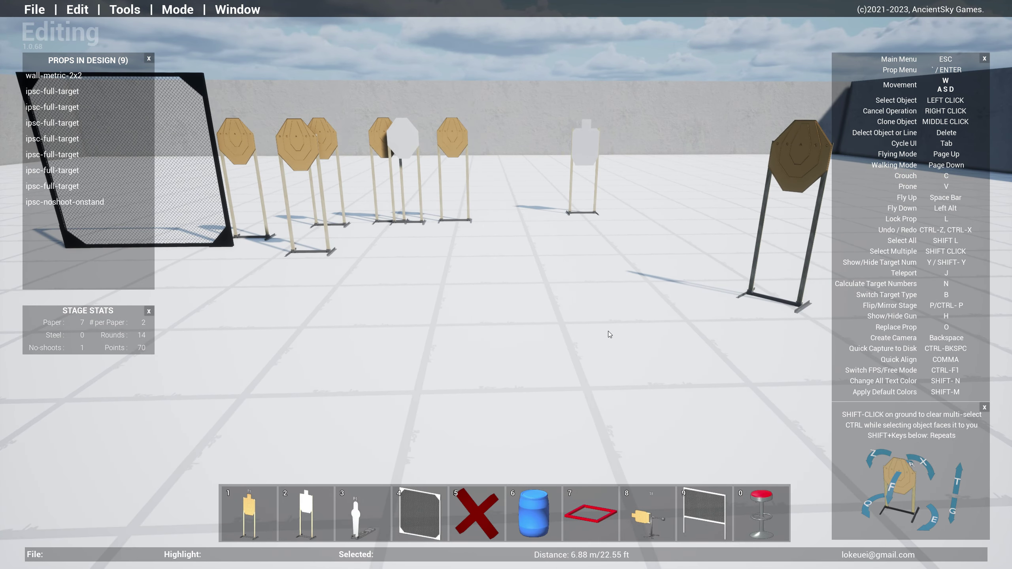
Step: Create a camera named "first" from a raised viewpoint that looks down over the wall and all the targets
{"action": "mouse_move", "coordinate": [608, 331]}
{"action": "right_mouse_down"}
{"action": "mouse_move", "coordinate": [595, 328]}
{"action": "mouse_move", "coordinate": [606, 333]}
{"action": "right_mouse_up"}
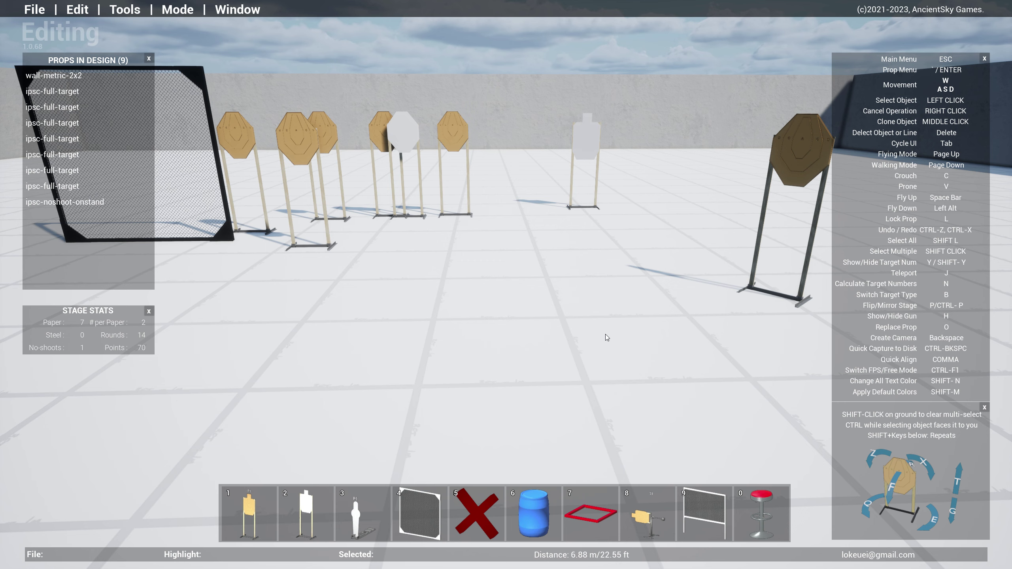
{"action": "key", "text": "s"}
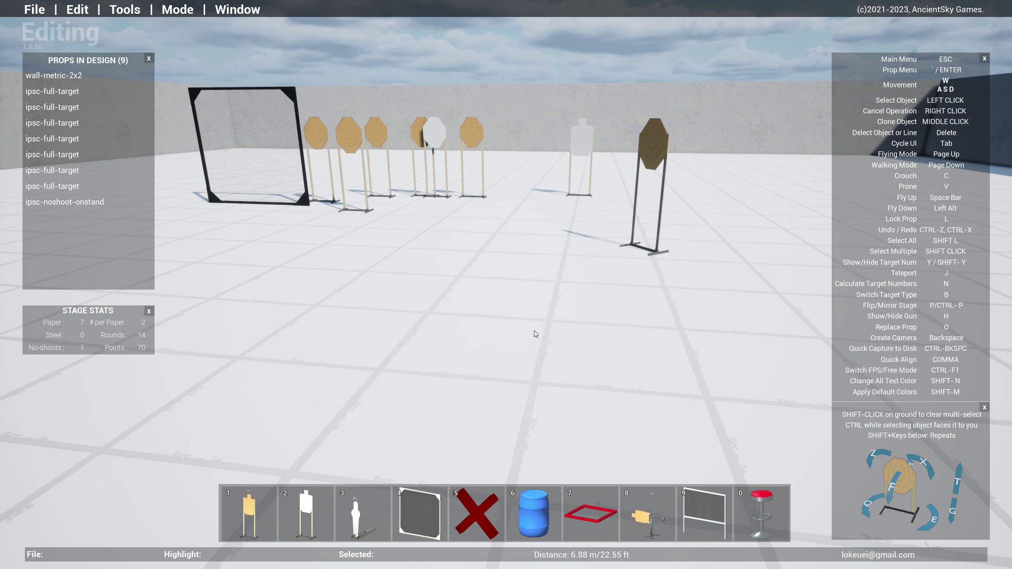
{"action": "key", "text": "w"}
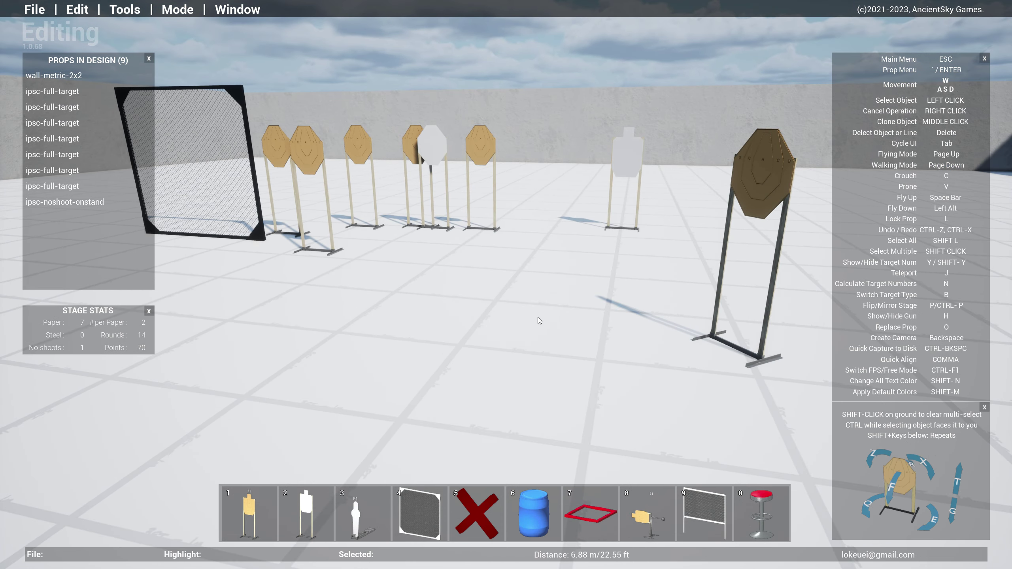
{"action": "key", "text": "s"}
{"action": "right_click_drag", "start_coordinate": [538, 318], "coordinate": [532, 370]}
{"action": "key", "text": "space"}
{"action": "key", "text": "w"}
{"action": "key", "text": "s"}
{"action": "key", "text": "BackSpace"}
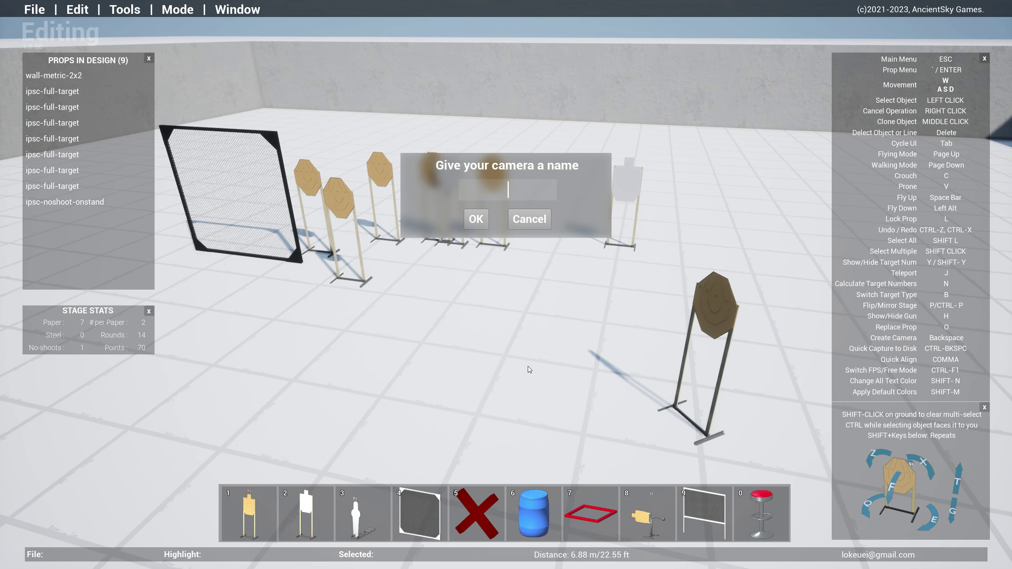
{"action": "type", "text": "first"}
{"action": "key", "text": "Return"}
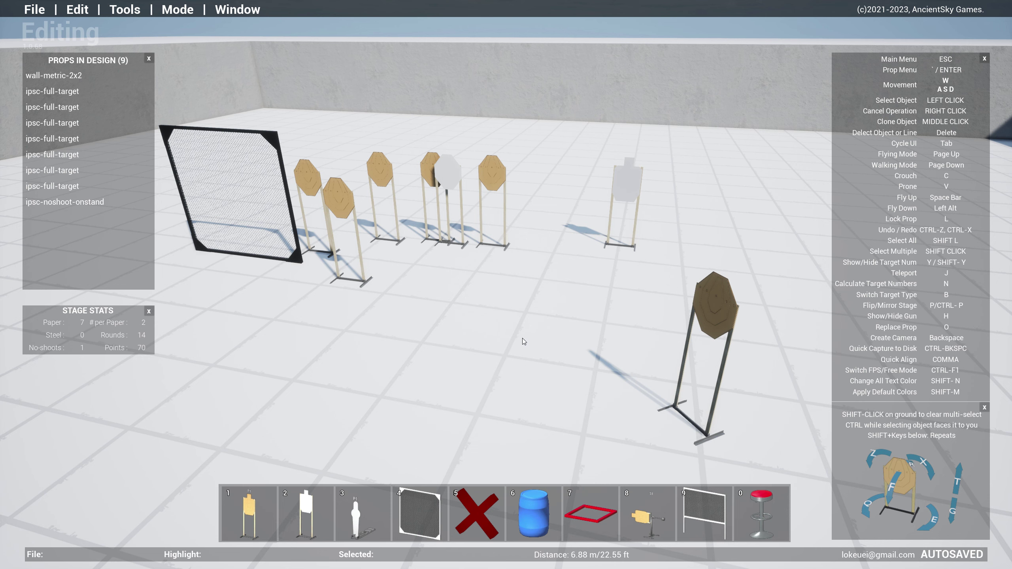
Step: Open the stage's camera view, expand the list of custom cameras, and return to editing
{"action": "key", "text": "Escape"}
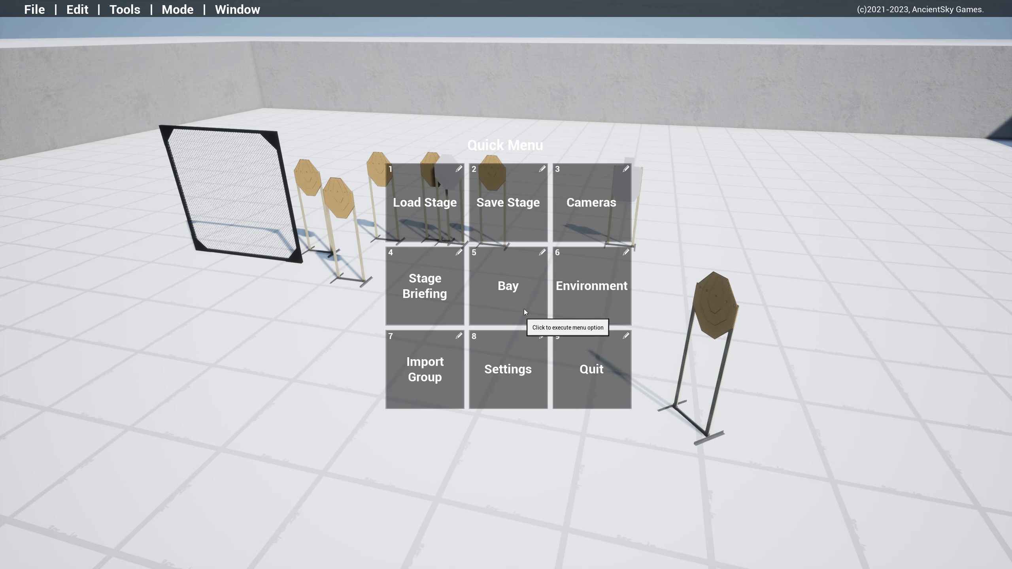
{"action": "left_click", "coordinate": [584, 202]}
{"action": "left_click", "coordinate": [63, 53]}
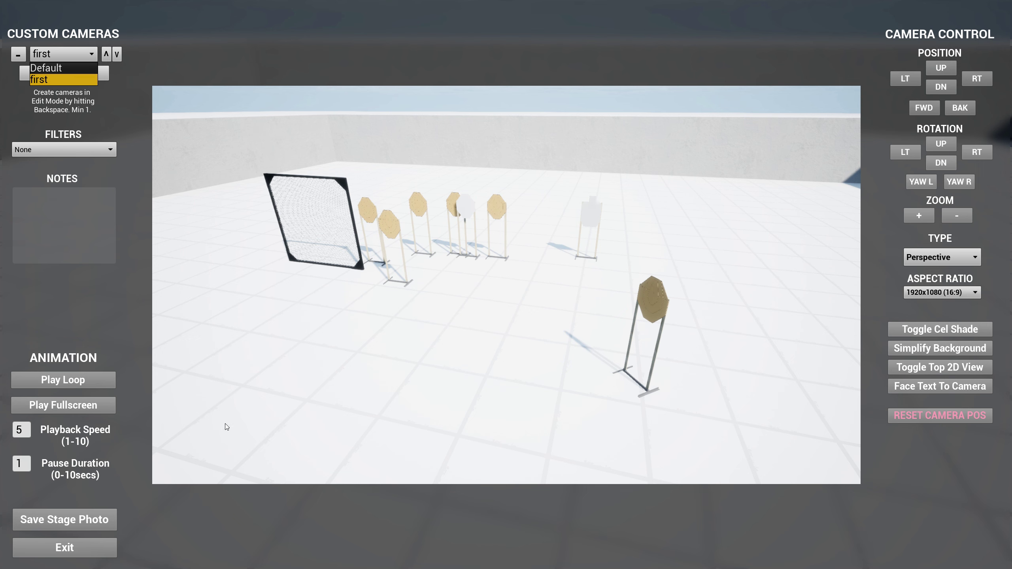
{"action": "left_click", "coordinate": [60, 548]}
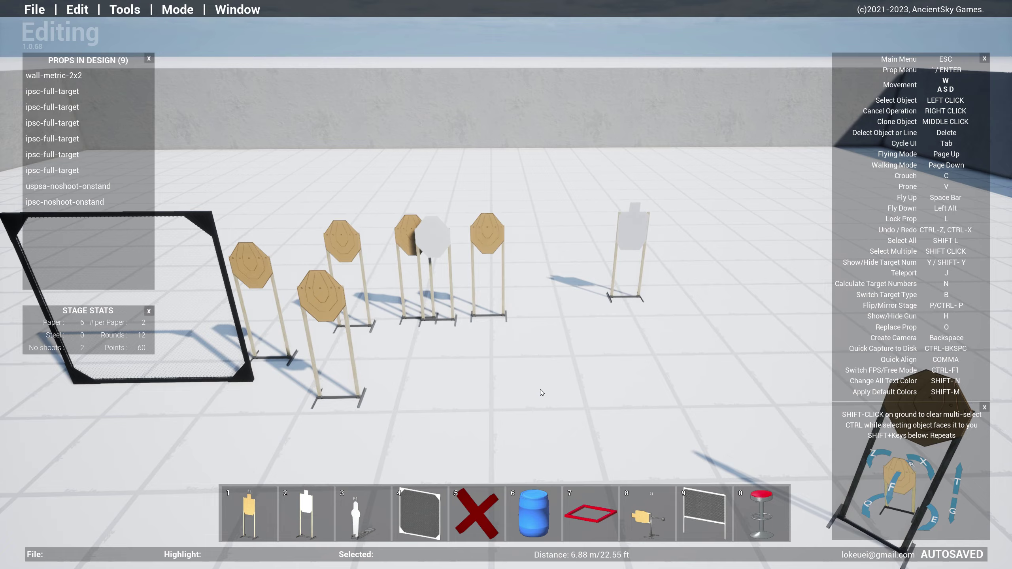
Step: Place three uspsa-popper props side by side on the open ground in front of the wall and targets
{"action": "right_click_drag", "start_coordinate": [545, 407], "coordinate": [545, 358]}
{"action": "key", "text": "s"}
{"action": "key", "text": "3"}
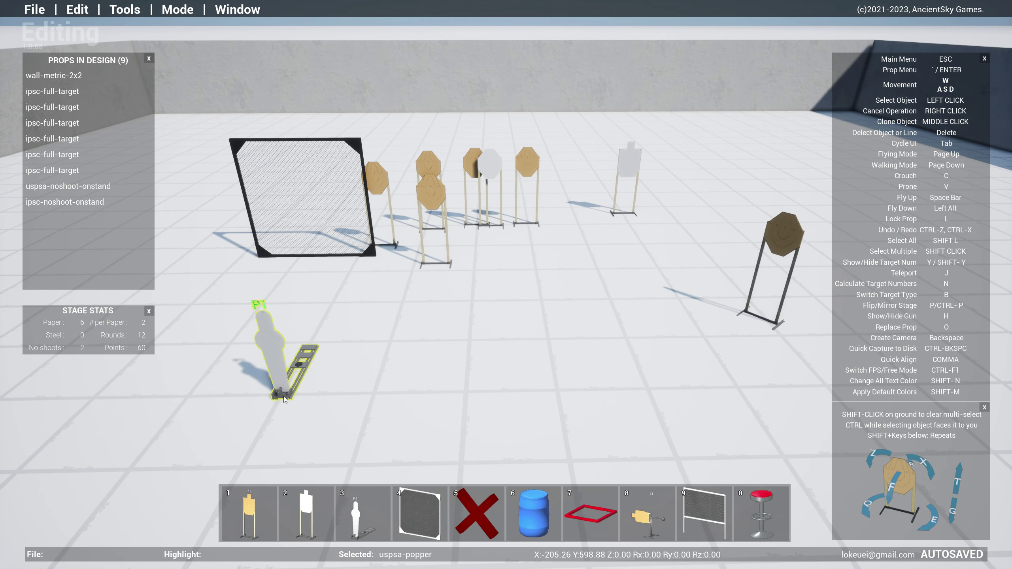
{"action": "left_click", "coordinate": [283, 395]}
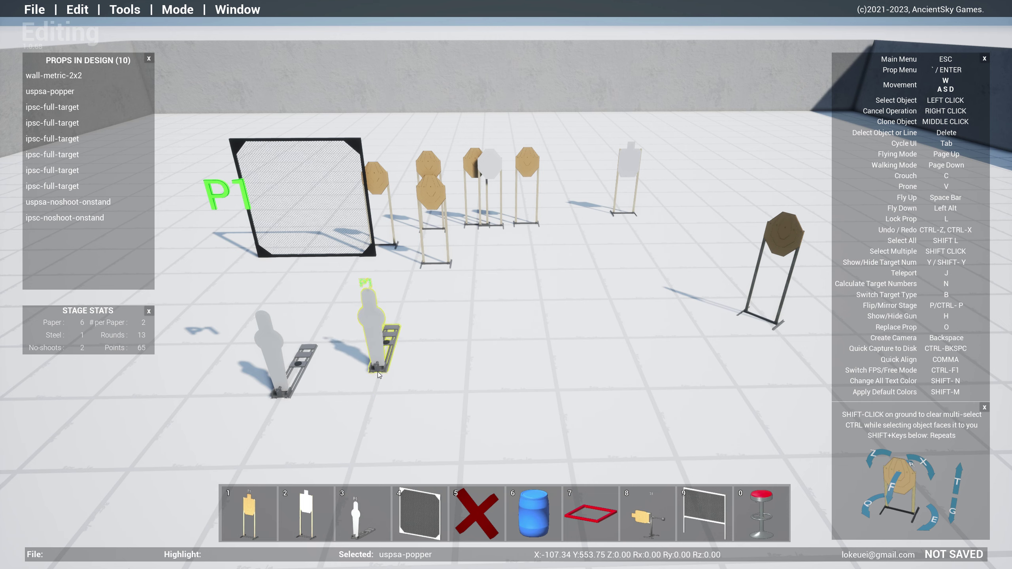
{"action": "left_click", "coordinate": [377, 373]}
{"action": "key", "text": "3"}
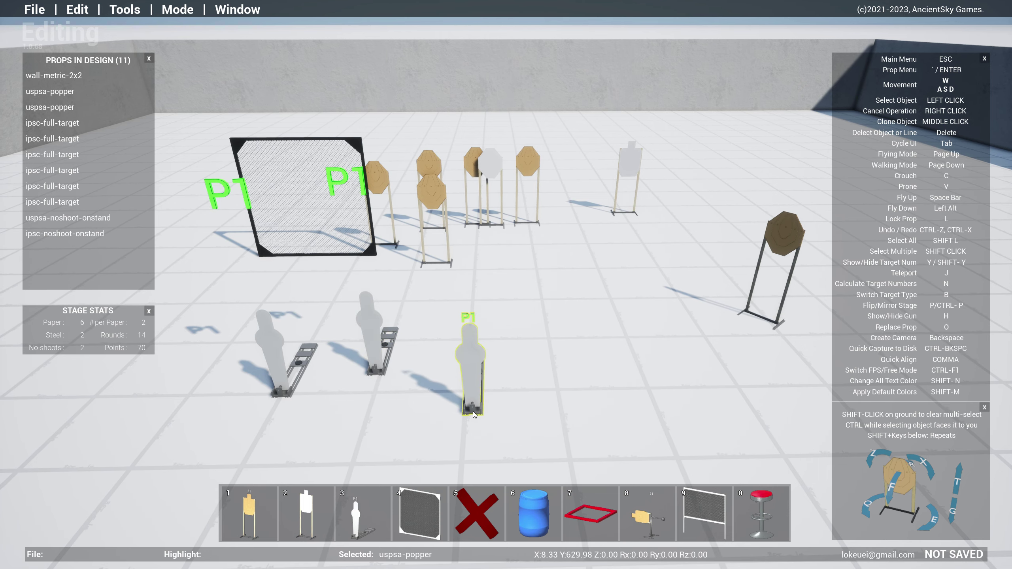
{"action": "left_click", "coordinate": [466, 398]}
Step: Reposition the right and middle uspsa-poppers slightly on the ground
{"action": "right_click_drag", "start_coordinate": [564, 376], "coordinate": [569, 390]}
{"action": "key", "text": "w"}
{"action": "key", "text": "s"}
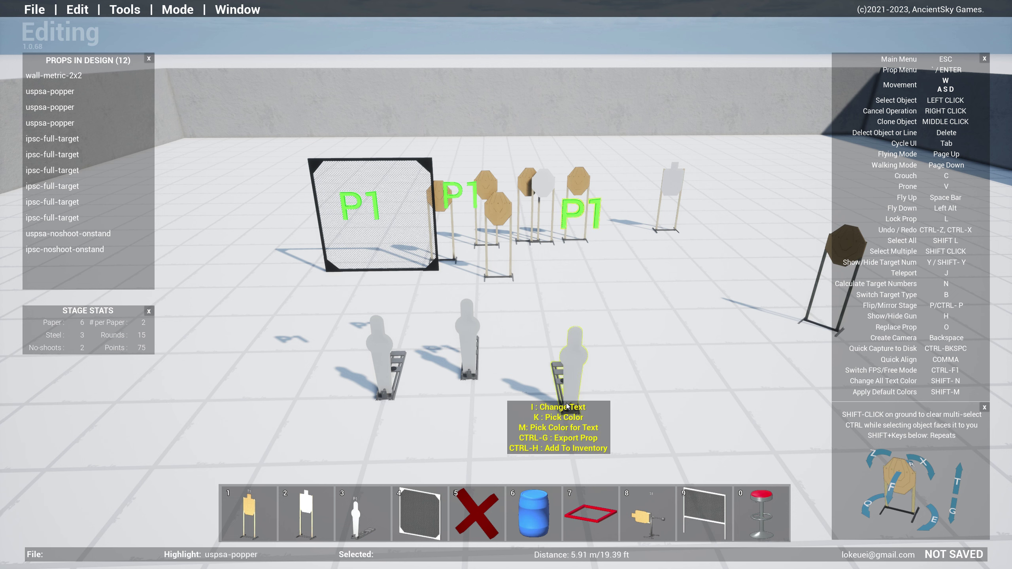
{"action": "left_click", "coordinate": [566, 406]}
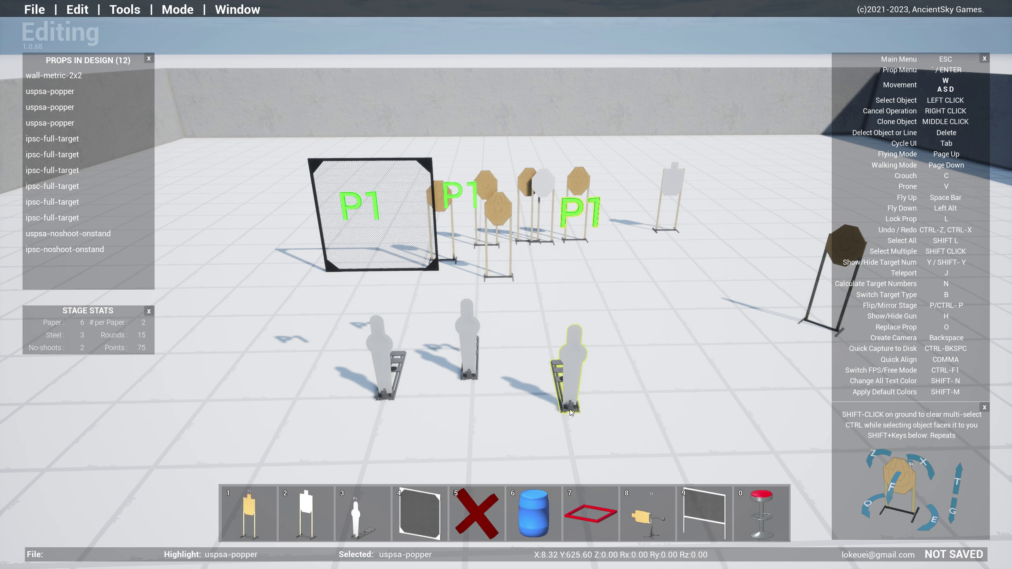
{"action": "left_click", "coordinate": [474, 383]}
{"action": "left_click", "coordinate": [473, 382]}
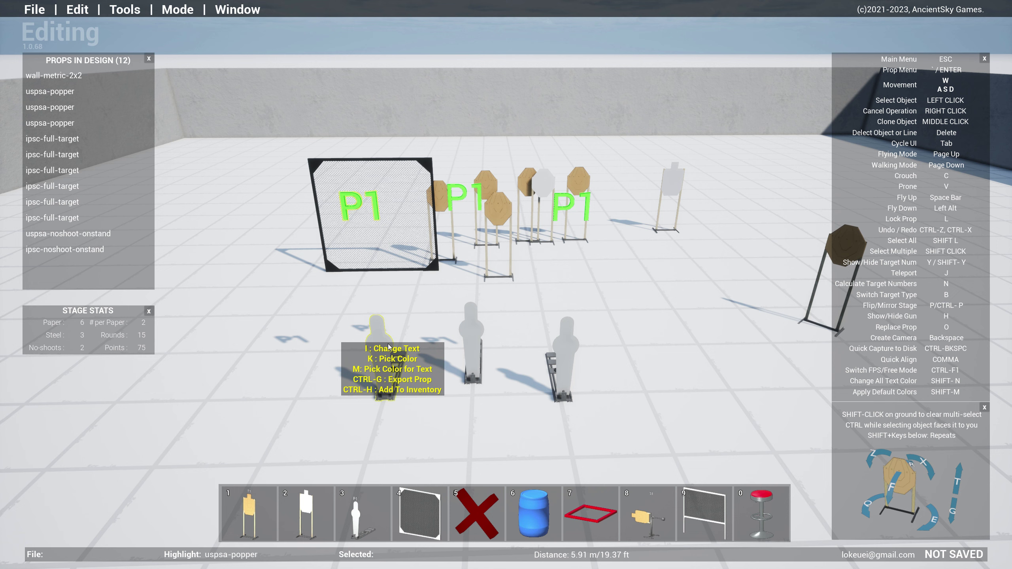
Step: Multi-select the three uspsa-poppers, line them up with Quick Align, and clear the selection
{"action": "left_click", "coordinate": [378, 347]}
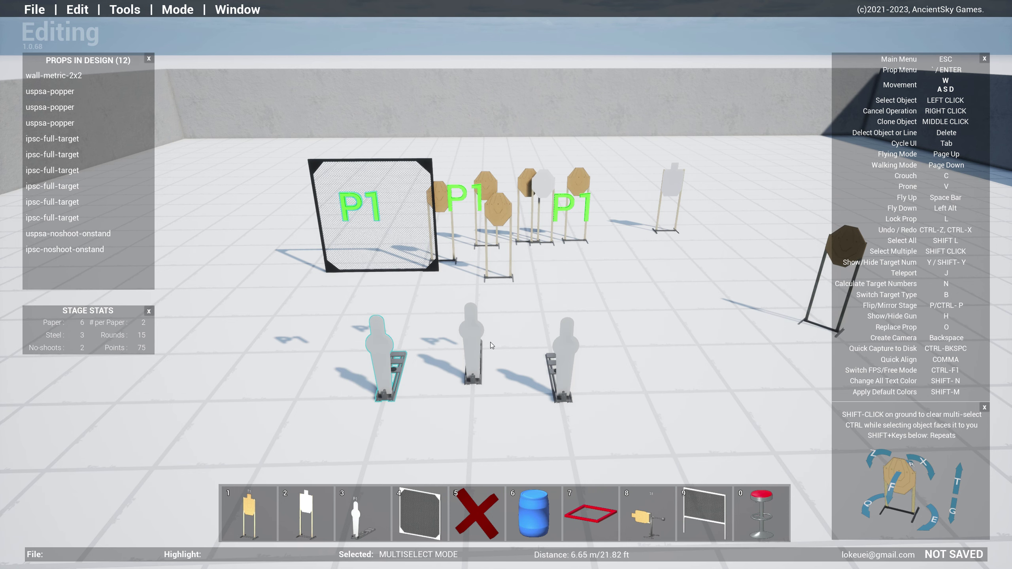
{"action": "left_click", "coordinate": [484, 331]}
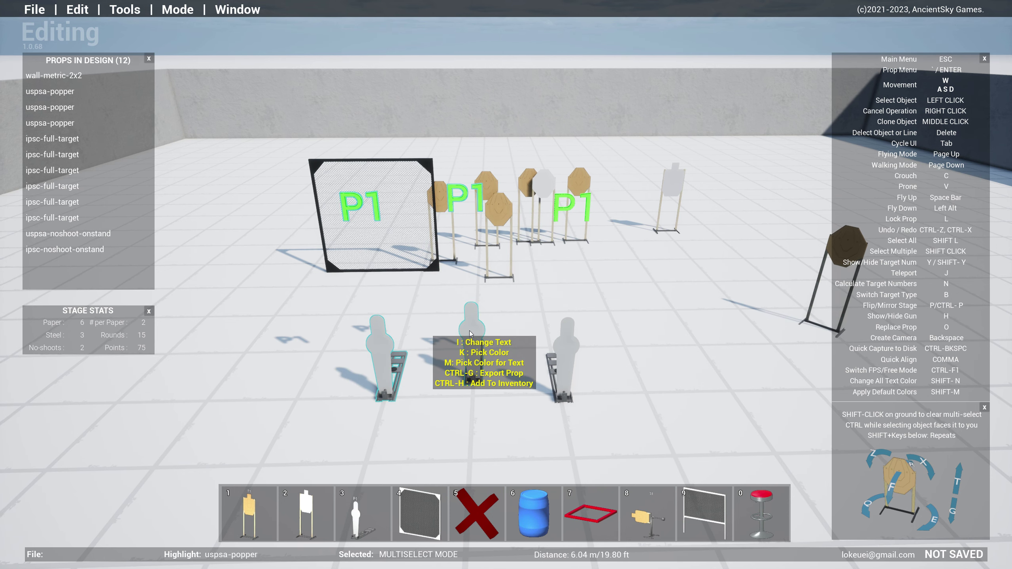
{"action": "left_click", "coordinate": [567, 354]}
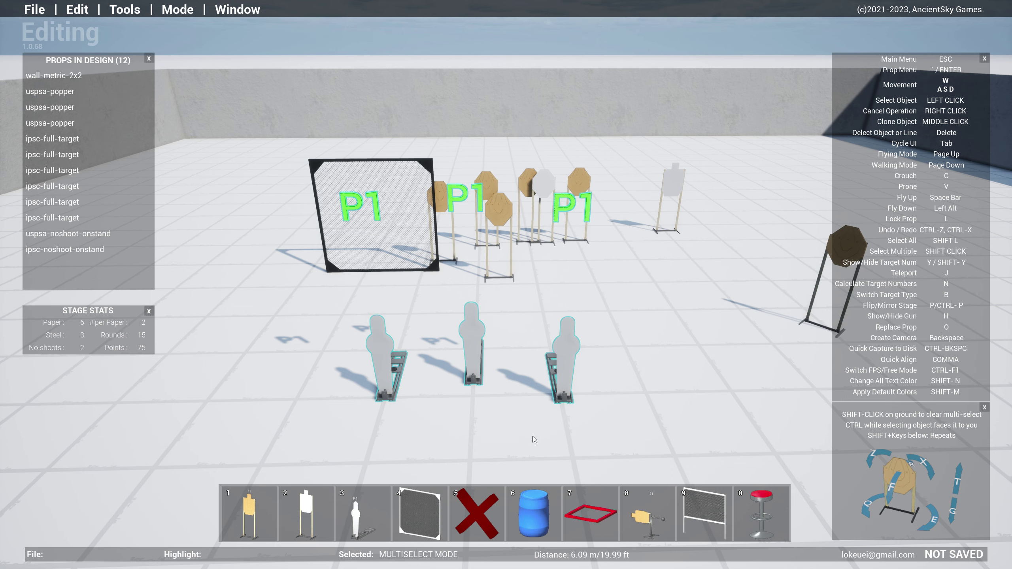
{"action": "key", "text": "comma"}
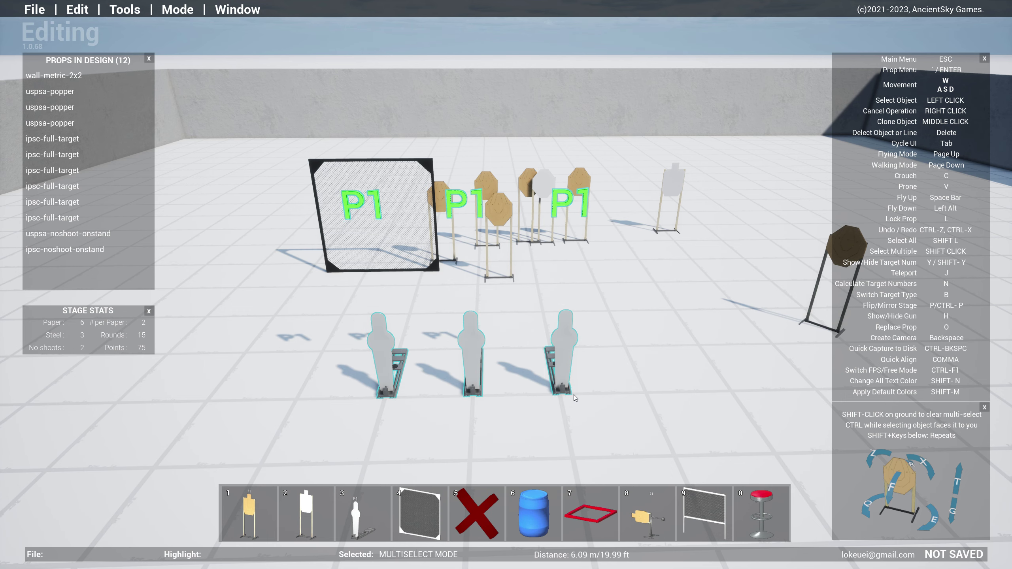
{"action": "key", "text": "d"}
{"action": "mouse_move", "coordinate": [646, 385]}
{"action": "right_mouse_down"}
{"action": "mouse_move", "coordinate": [628, 377]}
{"action": "mouse_move", "coordinate": [642, 382]}
{"action": "right_mouse_up"}
{"action": "key", "text": "a"}
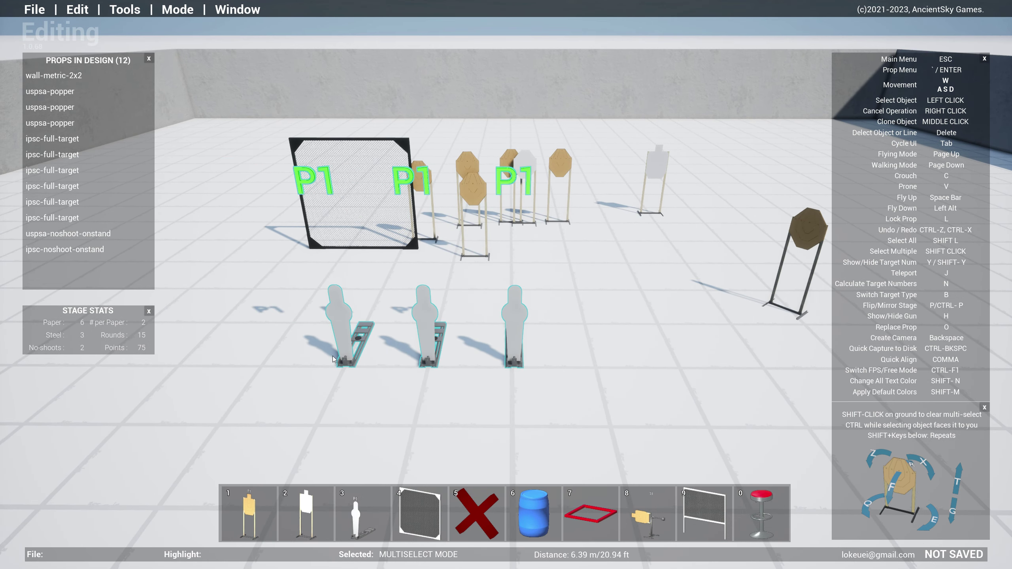
{"action": "left_click", "coordinate": [477, 409], "text": "shift"}
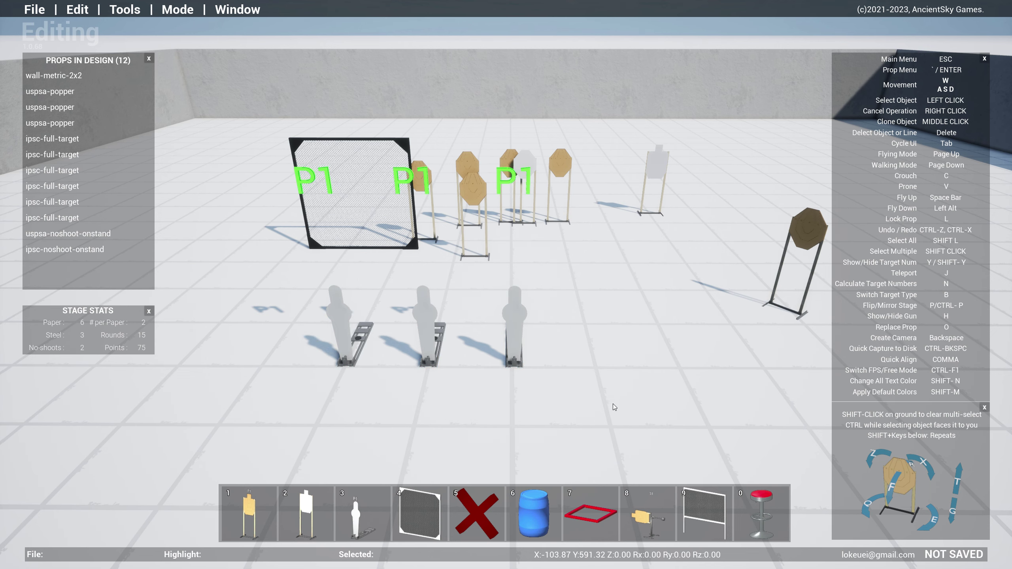
{"action": "key", "text": "d"}
{"action": "key", "text": "s"}
{"action": "key", "text": "w"}
{"action": "right_click_drag", "start_coordinate": [612, 404], "coordinate": [620, 407]}
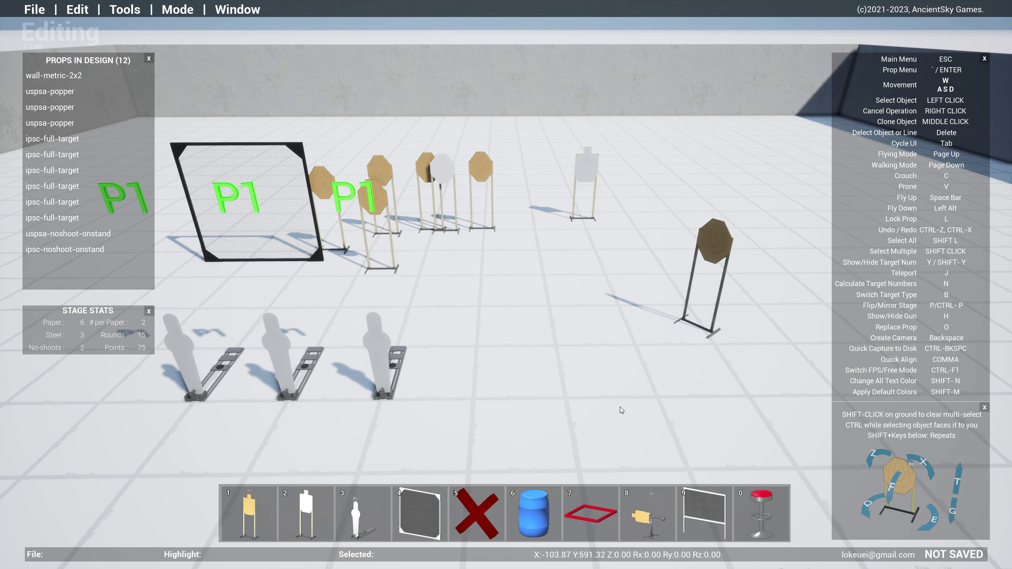
{"action": "key", "text": "w"}
{"action": "key", "text": "a"}
{"action": "key", "text": "s"}
{"action": "key", "text": "d"}
{"action": "key", "text": "s"}
{"action": "key", "text": "a"}
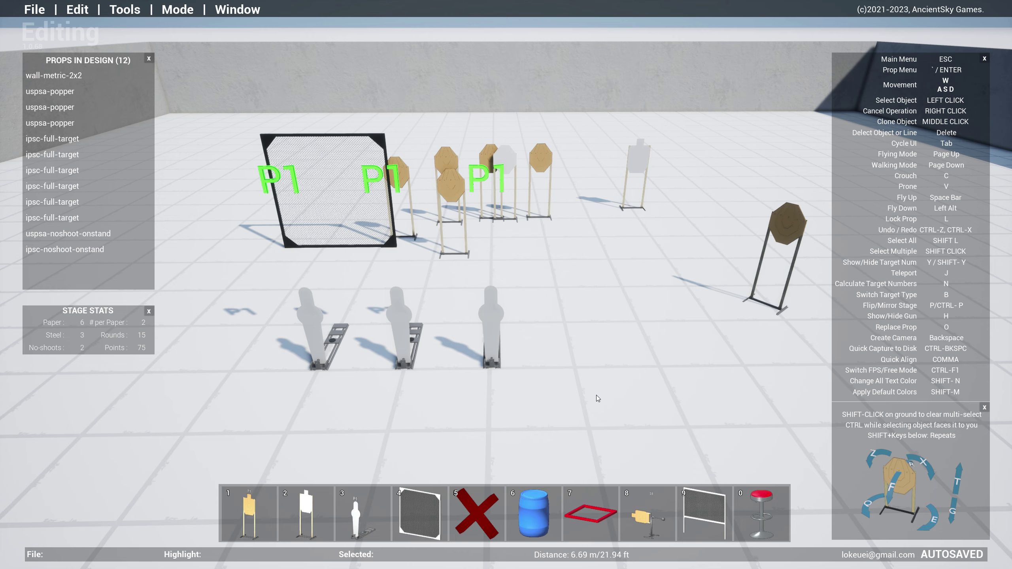
Step: Move three ipsc-full-targets from beside the wall onto the open ground between the poppers and the dark-framed target
{"action": "key", "text": "w"}
{"action": "left_click", "coordinate": [451, 270]}
{"action": "left_click", "coordinate": [652, 351]}
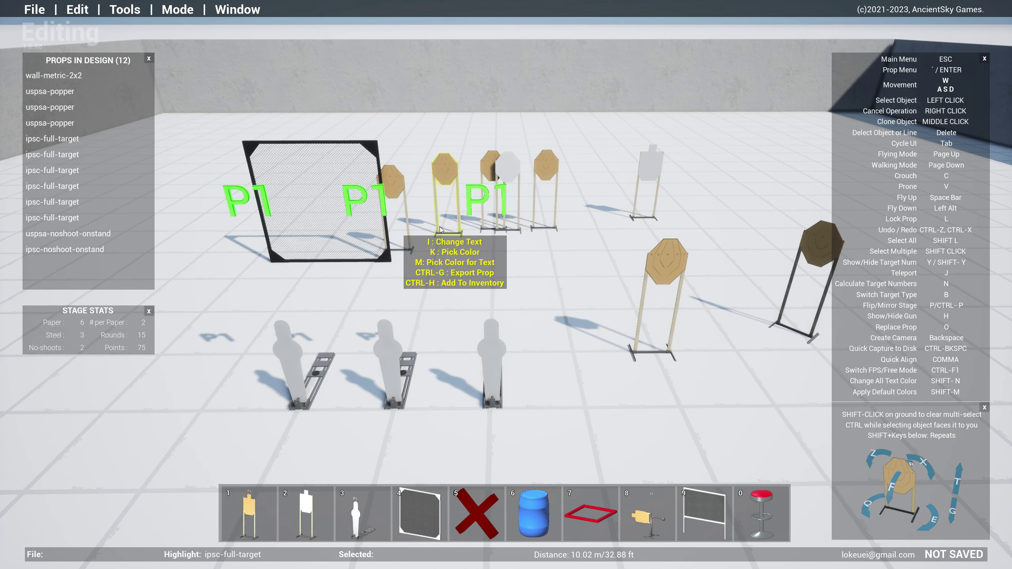
{"action": "left_click", "coordinate": [440, 227]}
{"action": "left_click", "coordinate": [598, 311]}
{"action": "left_click", "coordinate": [412, 248]}
{"action": "left_click", "coordinate": [626, 399]}
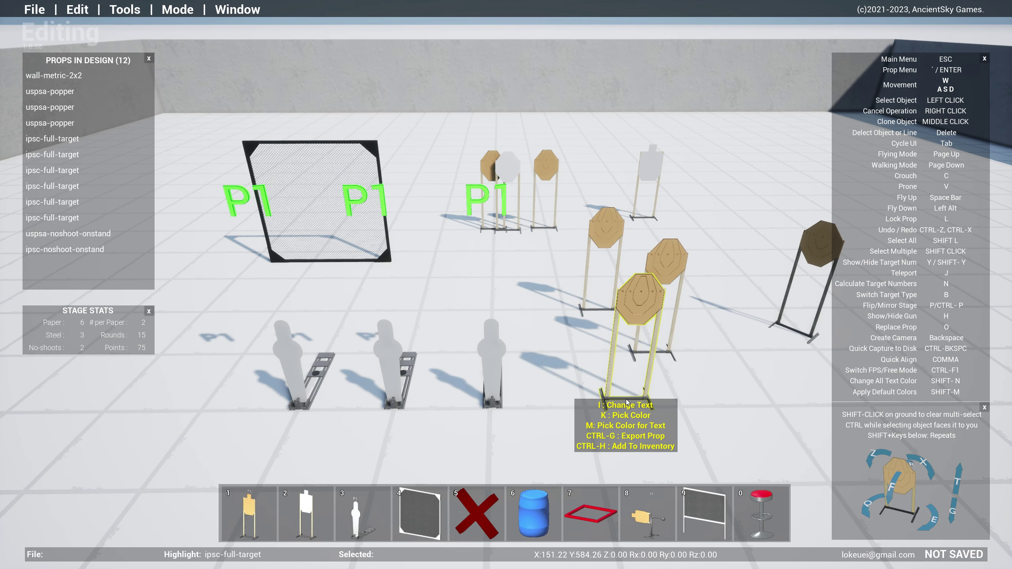
Step: Multi-select the three relocated ipsc-full-targets, line them up with Quick Align, and clear the selection
{"action": "key", "text": "d"}
{"action": "right_click_drag", "start_coordinate": [626, 402], "coordinate": [690, 380]}
{"action": "key", "text": "s"}
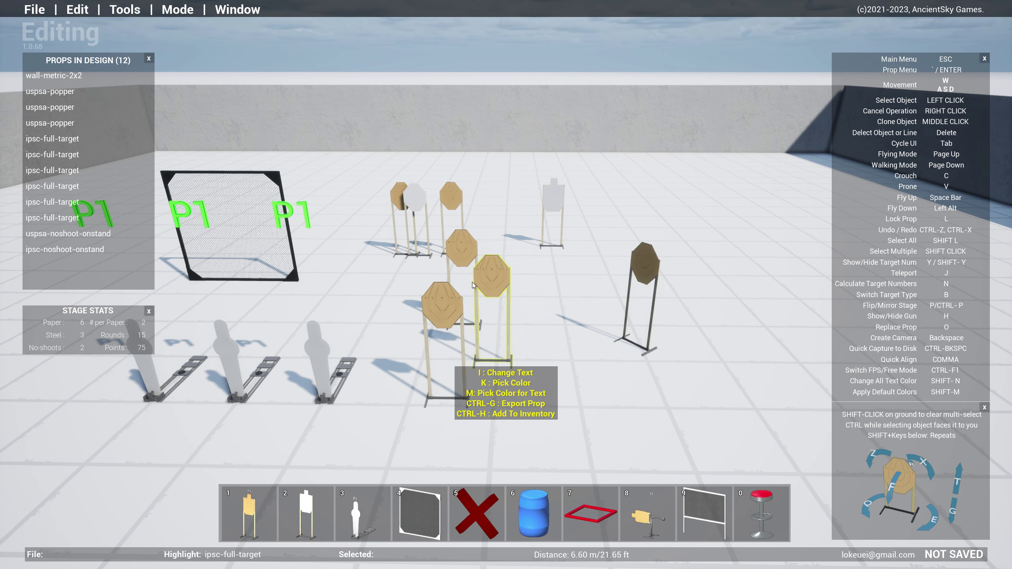
{"action": "left_click", "coordinate": [457, 246], "text": "shift"}
{"action": "left_click", "coordinate": [498, 268], "text": "shift"}
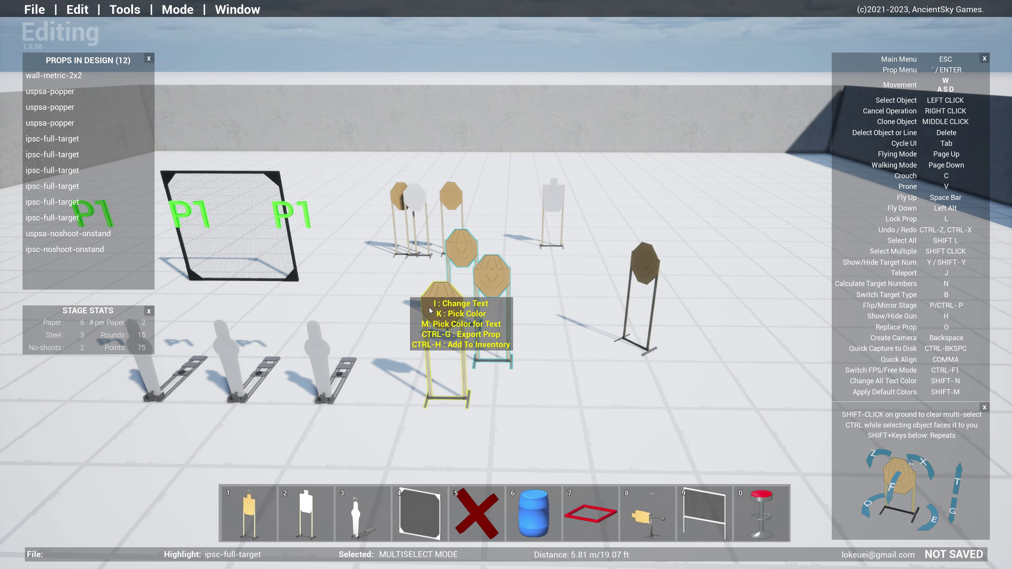
{"action": "left_click", "coordinate": [435, 292], "text": "shift"}
{"action": "key", "text": "comma"}
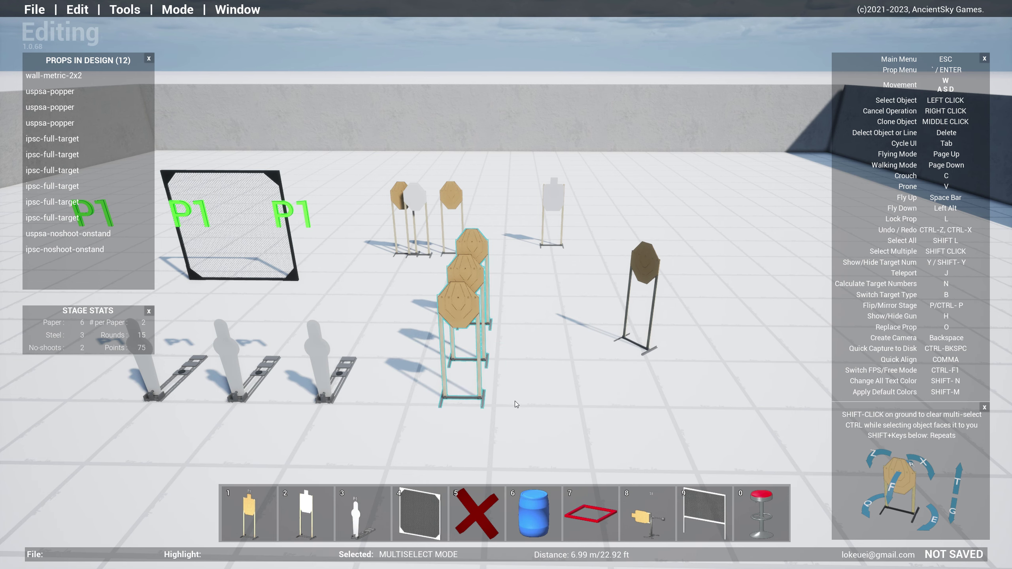
{"action": "left_click", "coordinate": [533, 400], "text": "shift"}
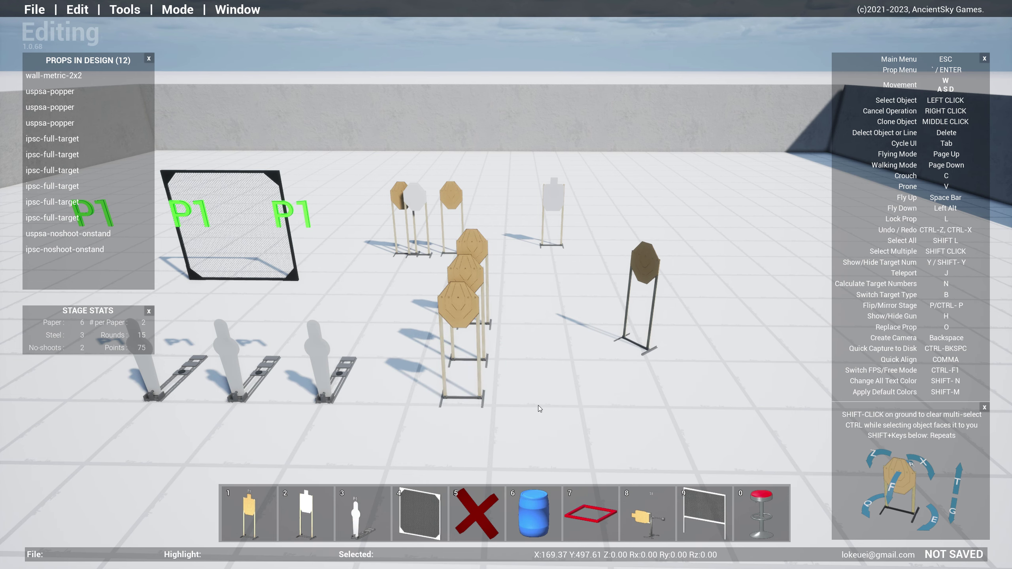
Step: Add an ipsc-hc-tux hard cover from the IPSC category onto the face of the front ipsc-full-target
{"action": "key", "text": "w"}
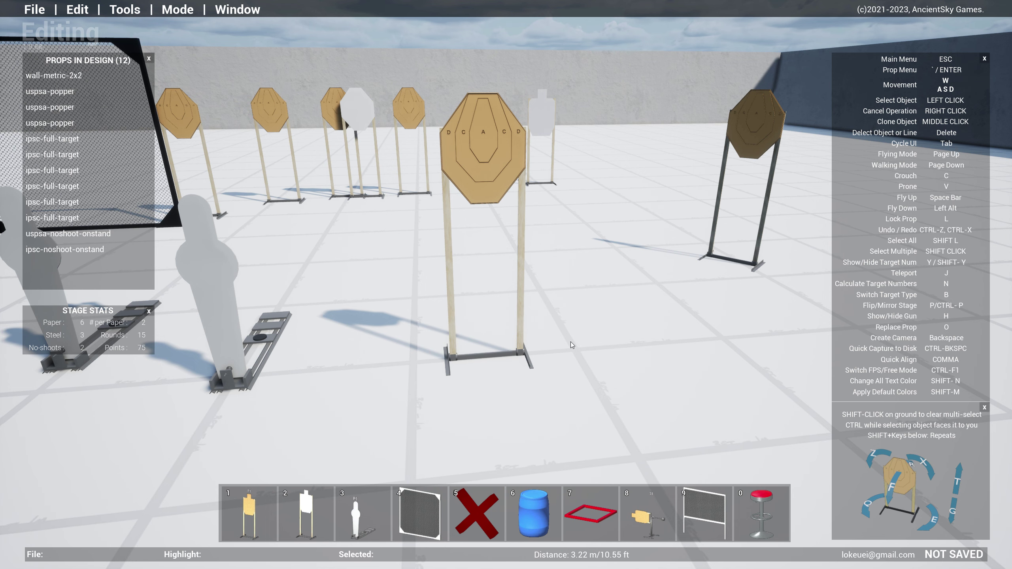
{"action": "right_click_drag", "start_coordinate": [571, 342], "coordinate": [572, 324]}
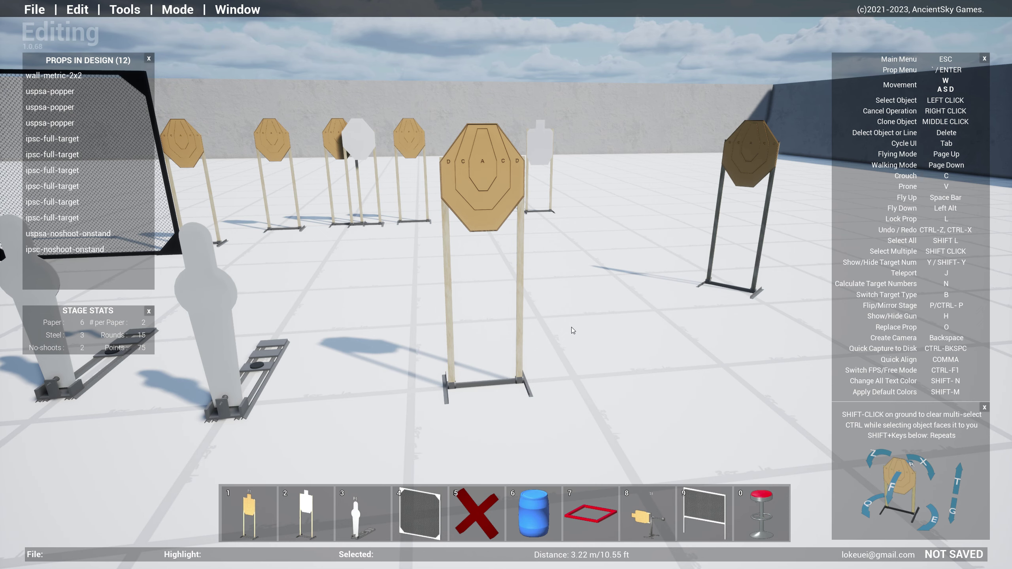
{"action": "key", "text": "w"}
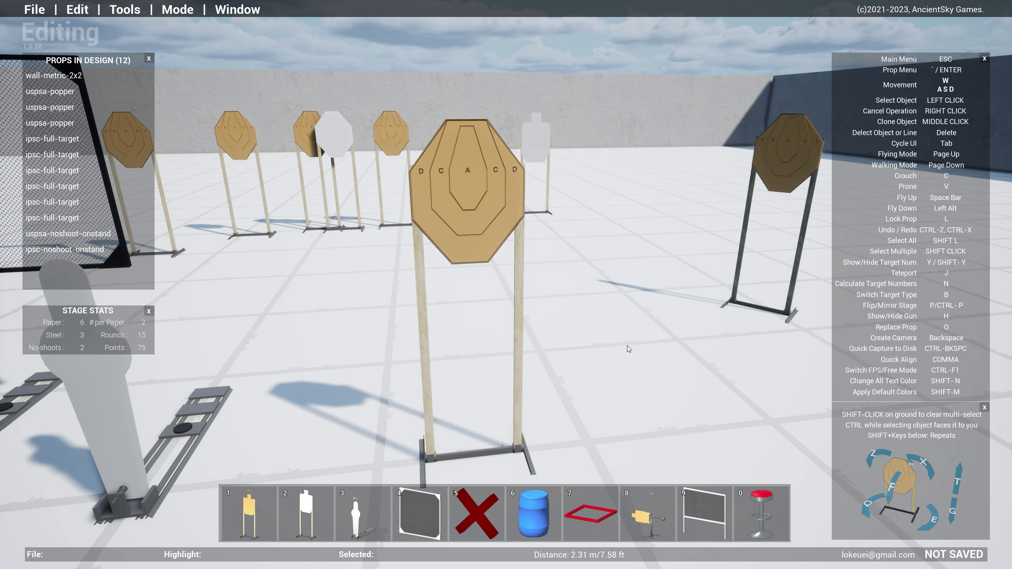
{"action": "key", "text": "Return"}
{"action": "left_click", "coordinate": [478, 25]}
{"action": "left_click", "coordinate": [433, 56]}
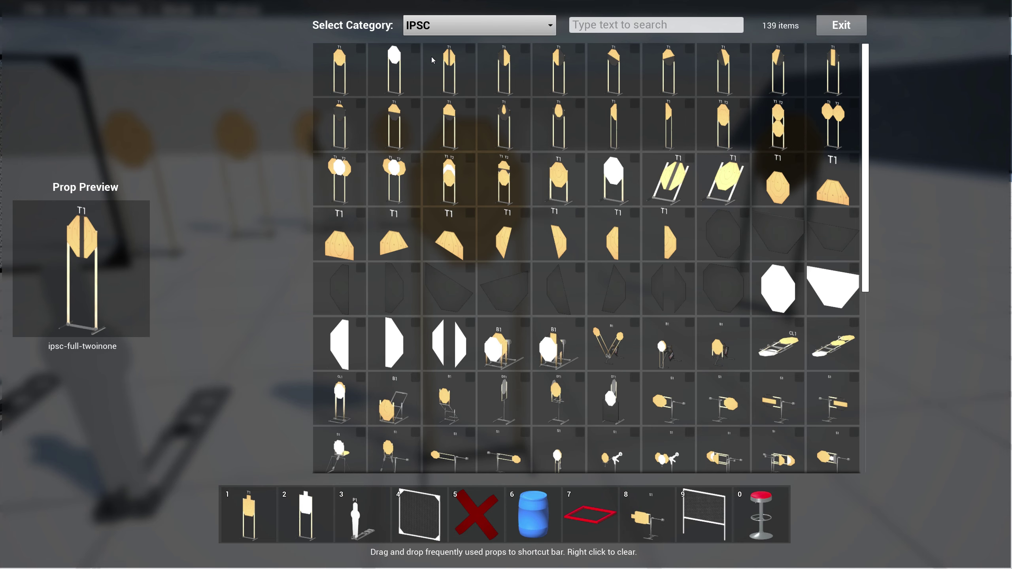
{"action": "left_click", "coordinate": [678, 296]}
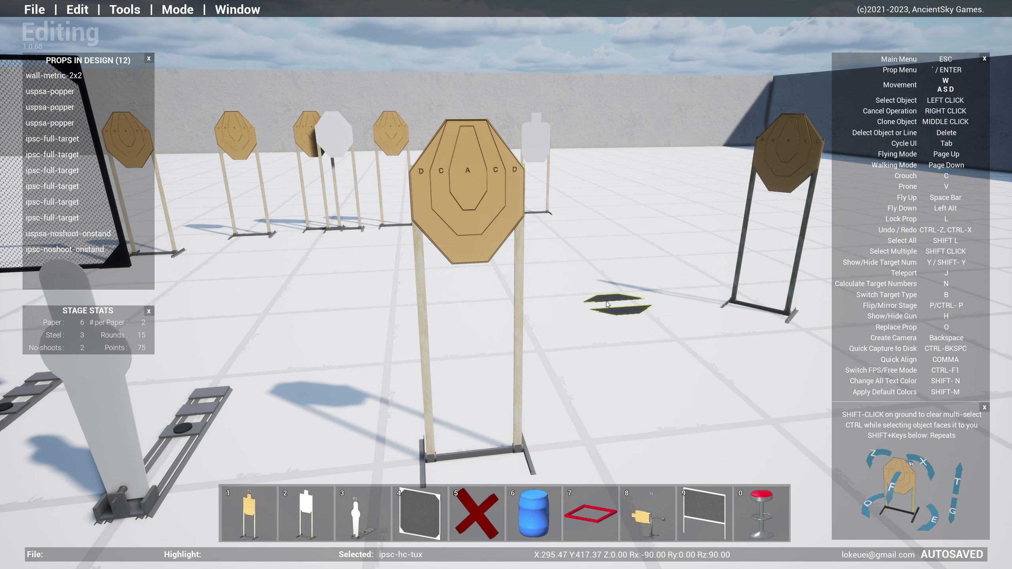
{"action": "left_click", "coordinate": [468, 196]}
Step: Move the ipsc-full-target with the tuxedo hard cover slightly across the ground, rotate it, and set it down
{"action": "key", "text": "w"}
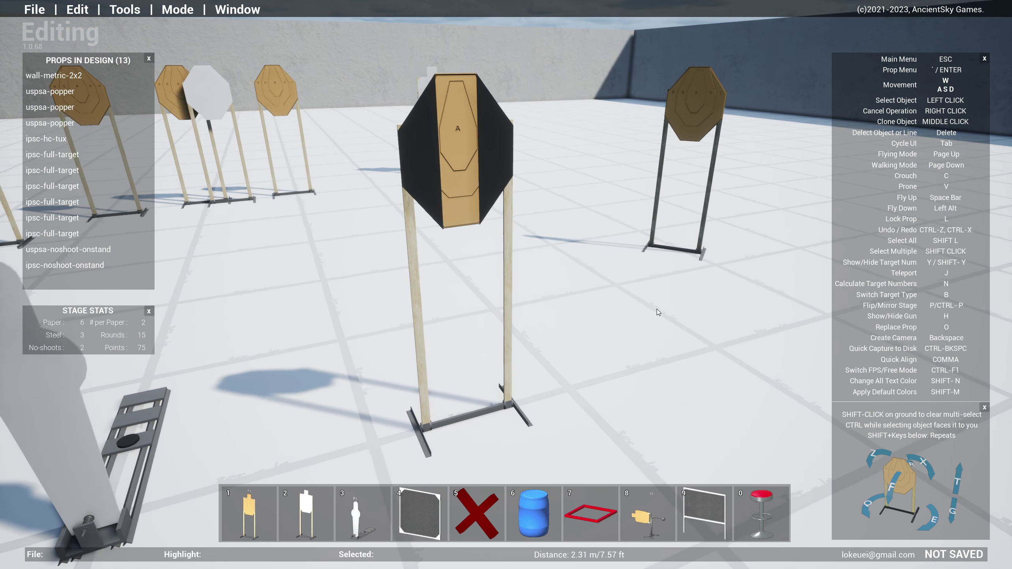
{"action": "key", "text": "a"}
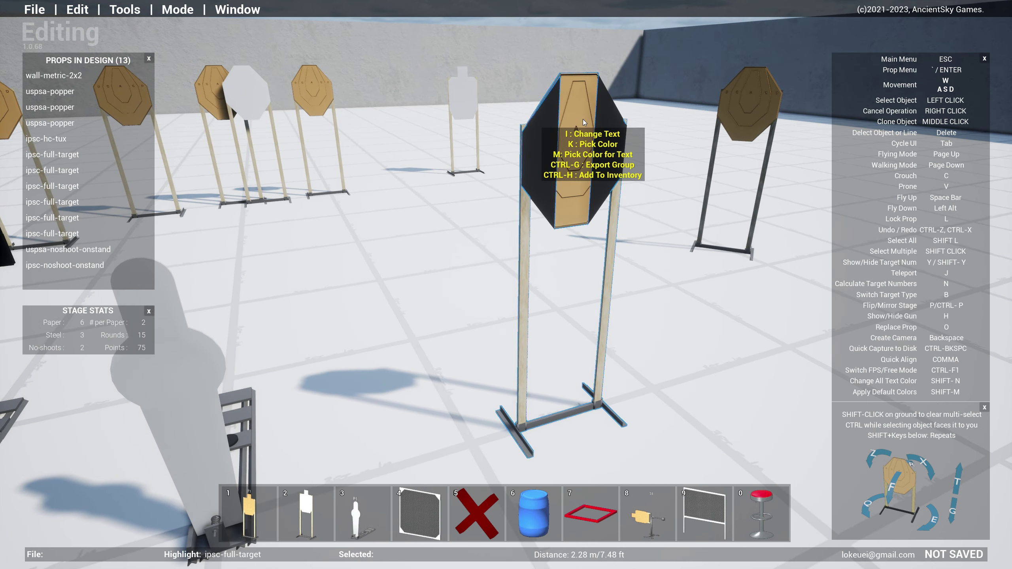
{"action": "key", "text": "s"}
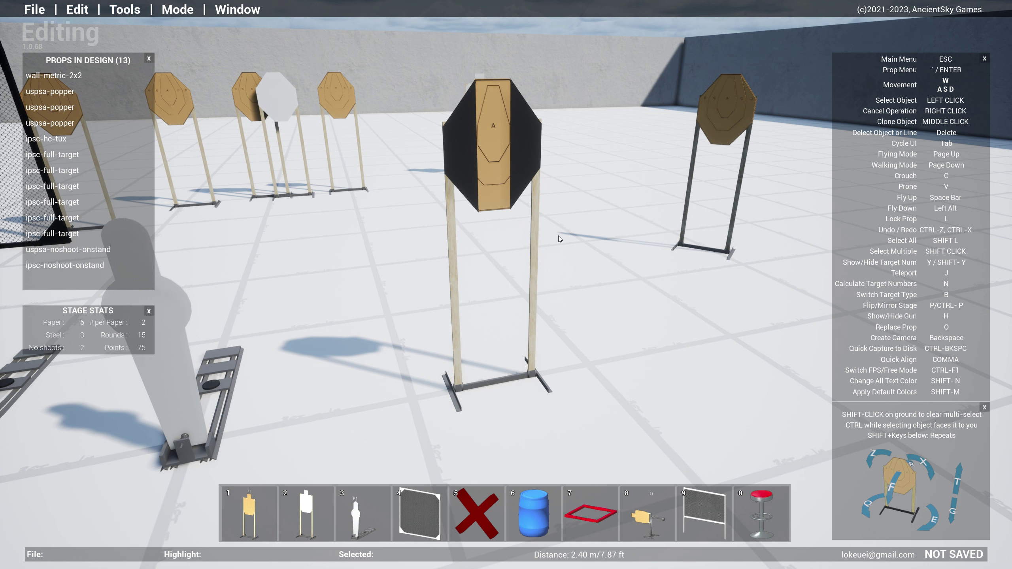
{"action": "left_click", "coordinate": [506, 381]}
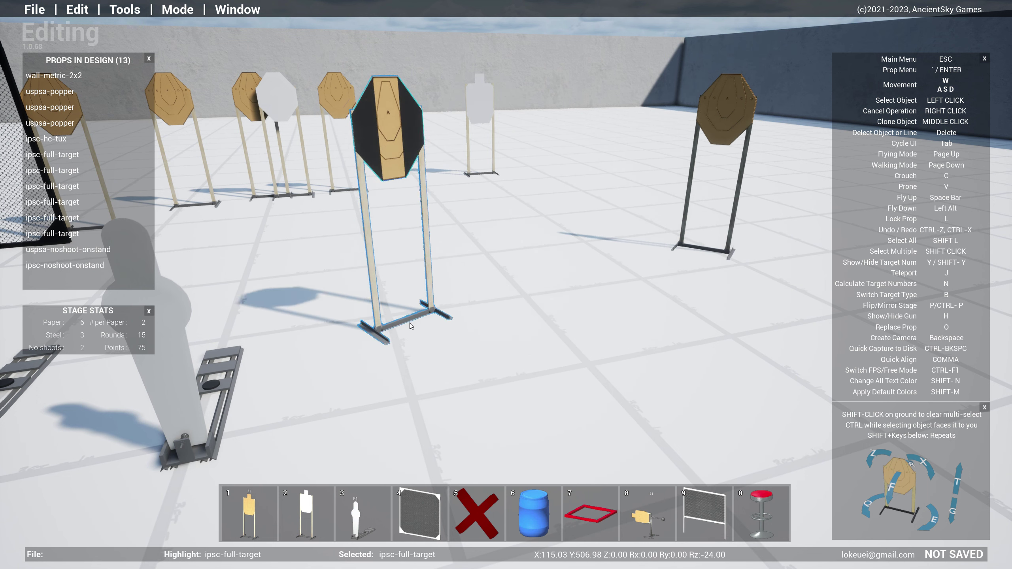
{"action": "scroll", "coordinate": [550, 351], "scroll_direction": "up", "scroll_amount": 15}
{"action": "scroll", "coordinate": [503, 339], "scroll_direction": "down", "scroll_amount": 8}
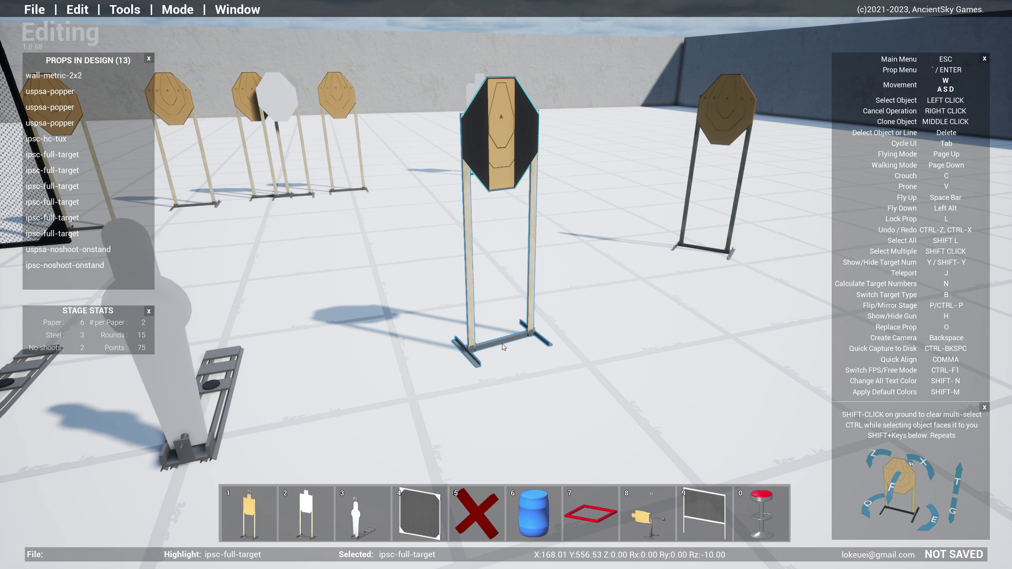
{"action": "left_click", "coordinate": [460, 336]}
Step: Add an ipsc-hc-bottom hard cover from the IPSC category onto the lower half of the dark-framed target
{"action": "key", "text": "Return"}
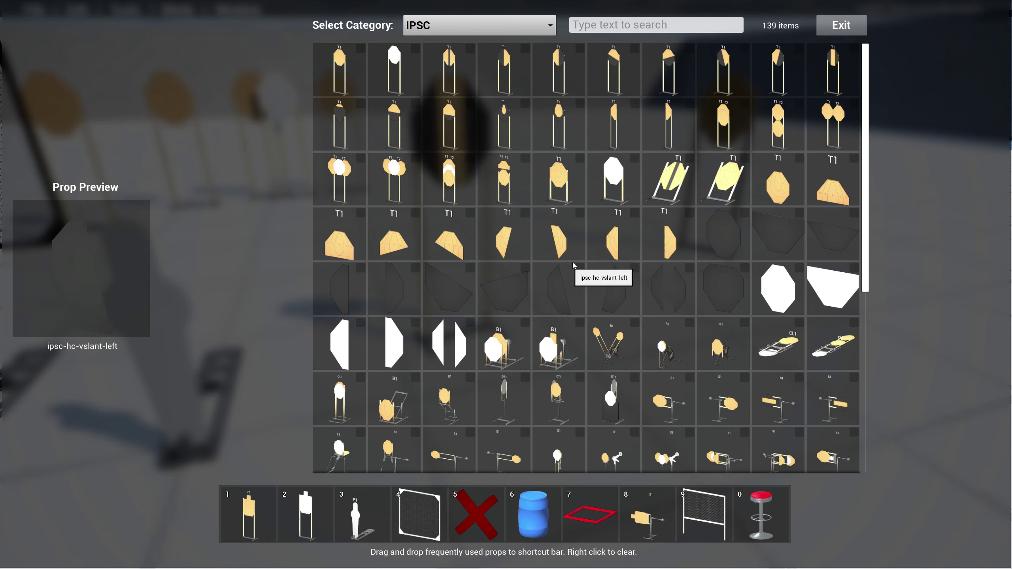
{"action": "left_click", "coordinate": [770, 240]}
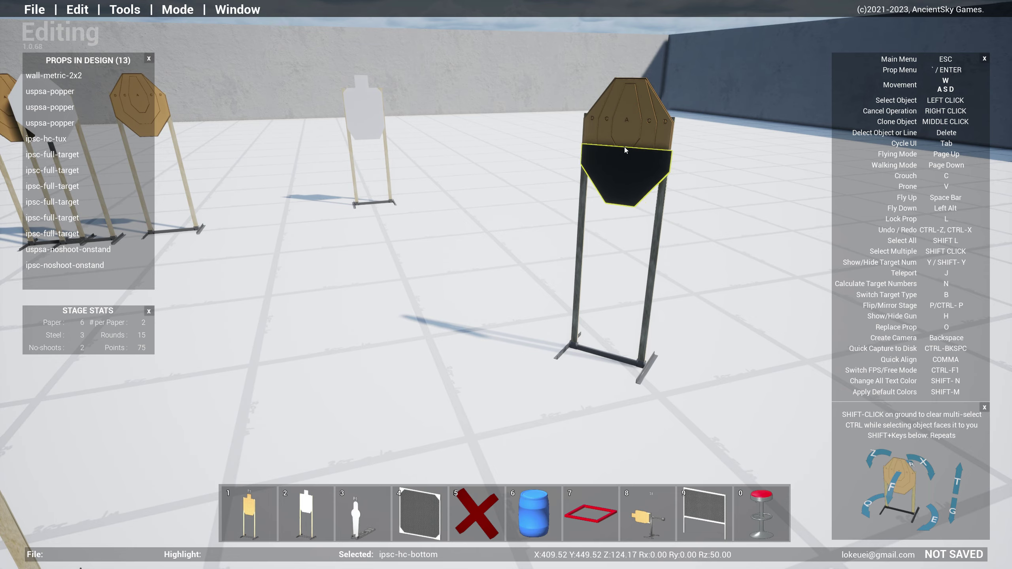
{"action": "left_click", "coordinate": [624, 139]}
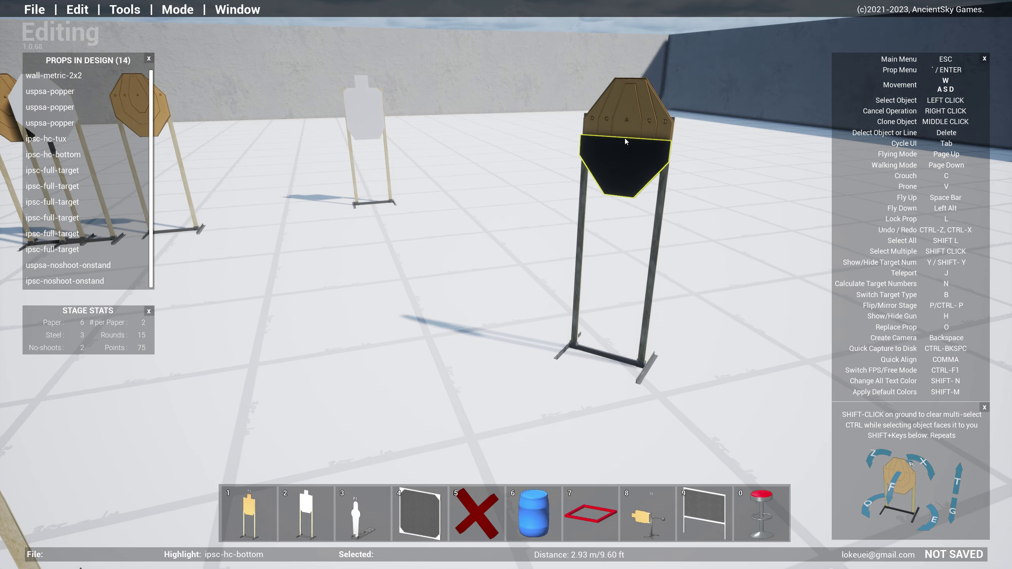
Step: Clone the tuxedo hard-cover target twice, rotating and placing the copies in a row beside the original
{"action": "key", "text": "s"}
{"action": "key", "text": "d"}
{"action": "mouse_move", "coordinate": [689, 231]}
{"action": "right_mouse_down"}
{"action": "mouse_move", "coordinate": [566, 231]}
{"action": "mouse_move", "coordinate": [676, 245]}
{"action": "right_mouse_up"}
{"action": "key", "text": "a"}
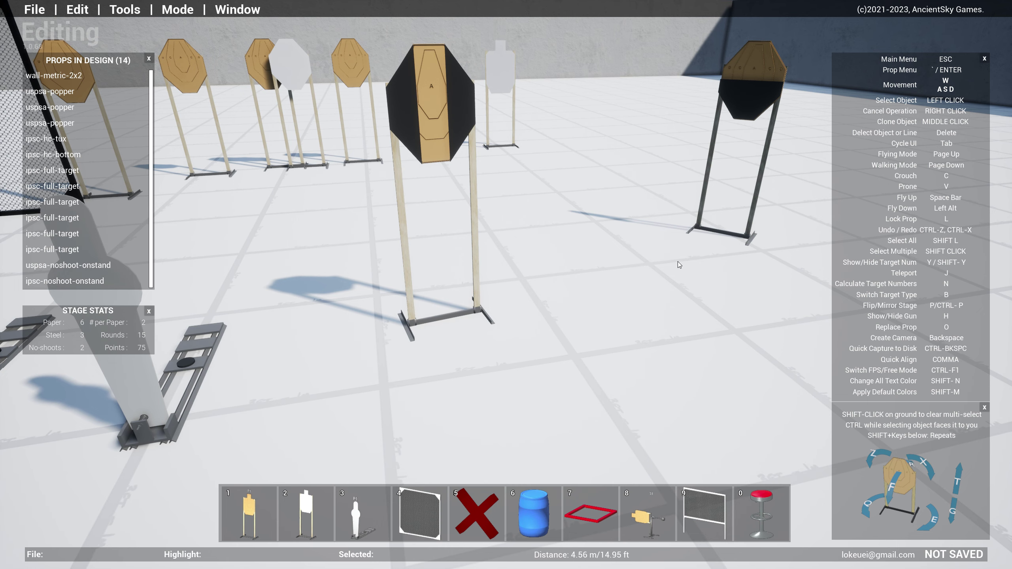
{"action": "key", "text": "s"}
{"action": "key", "text": "a"}
{"action": "right_click_drag", "start_coordinate": [596, 305], "coordinate": [603, 289]}
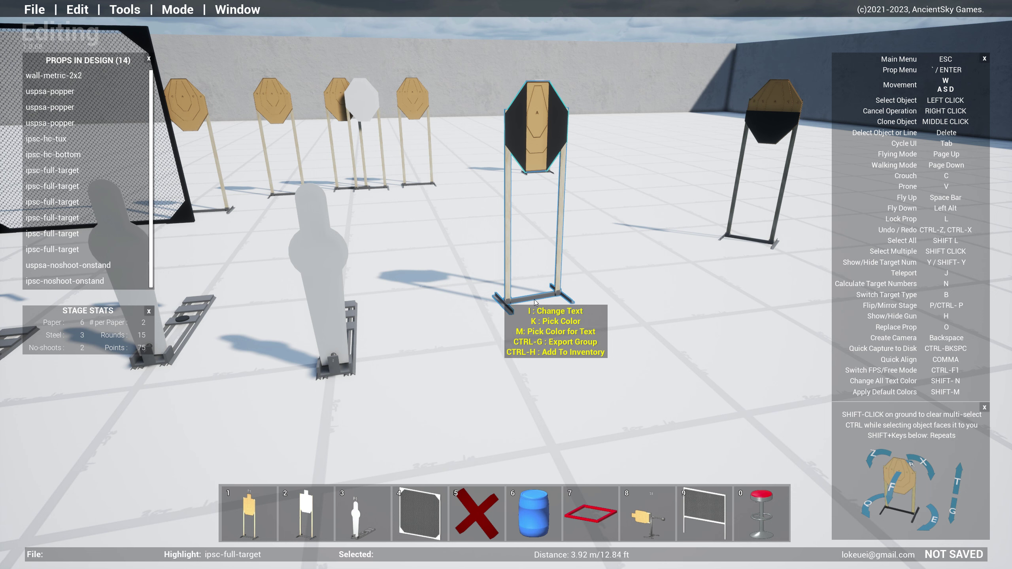
{"action": "middle_click", "coordinate": [533, 300]}
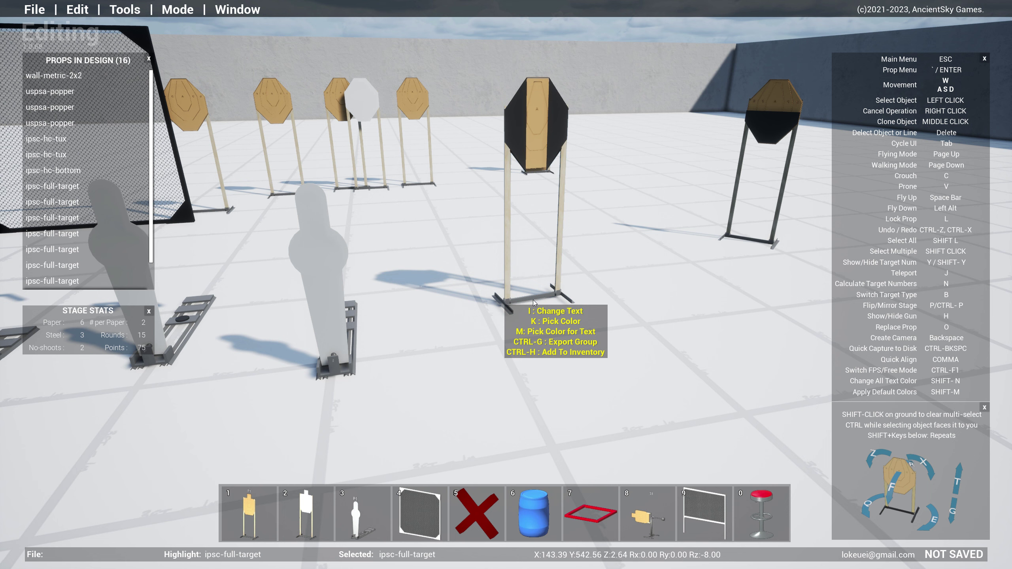
{"action": "scroll", "coordinate": [657, 274], "scroll_direction": "up", "scroll_amount": 13}
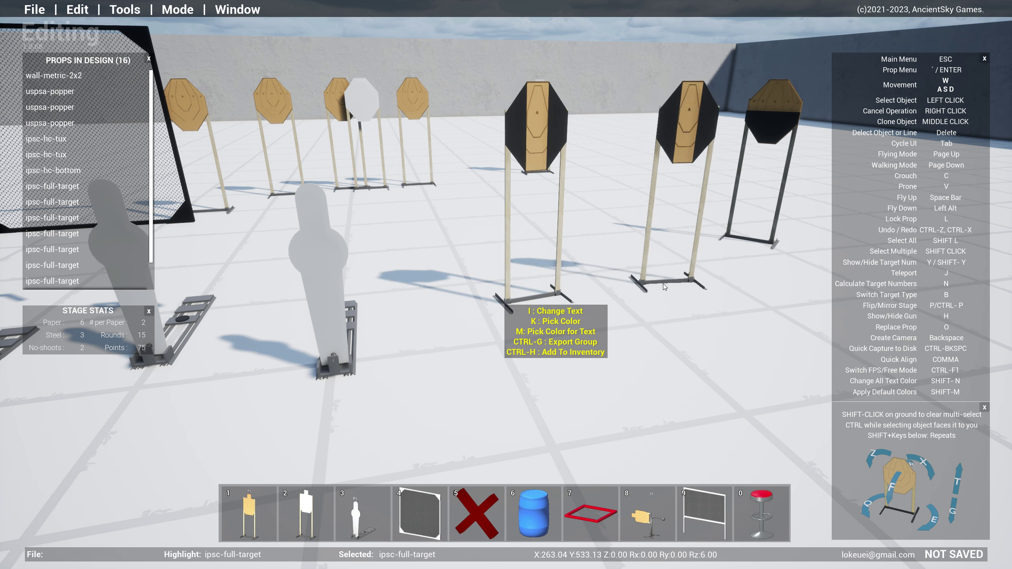
{"action": "left_click", "coordinate": [593, 291]}
{"action": "middle_click", "coordinate": [593, 291]}
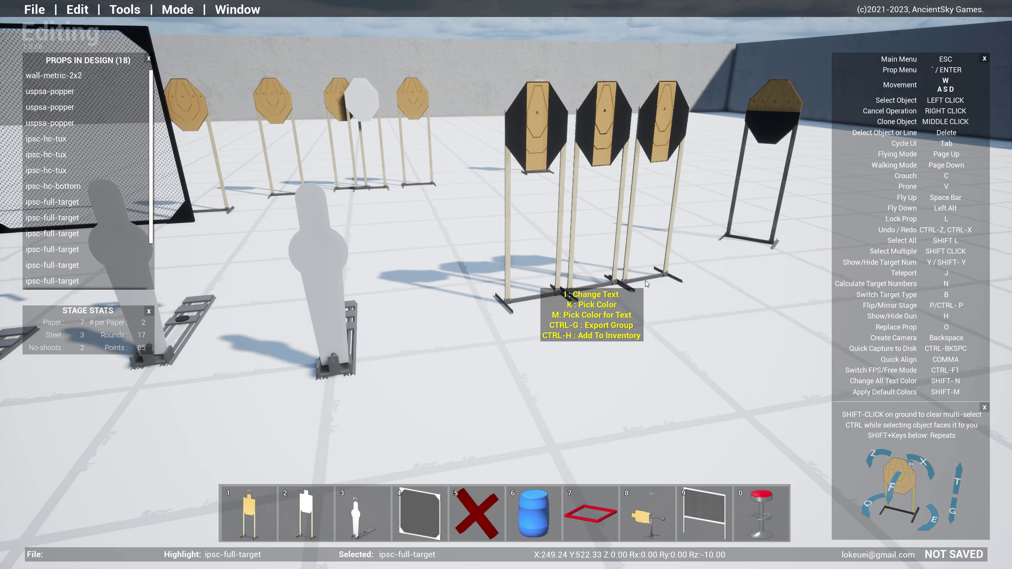
{"action": "scroll", "coordinate": [645, 279], "scroll_direction": "up", "scroll_amount": 3}
{"action": "left_click", "coordinate": [644, 278]}
Step: Examine the Personal Inventory category in the prop library, and return to the stage
{"action": "key", "text": "d"}
{"action": "mouse_move", "coordinate": [592, 329]}
{"action": "right_mouse_down"}
{"action": "mouse_move", "coordinate": [552, 324]}
{"action": "mouse_move", "coordinate": [570, 315]}
{"action": "mouse_move", "coordinate": [633, 330]}
{"action": "right_mouse_up"}
{"action": "key", "text": "s"}
{"action": "key", "text": "a"}
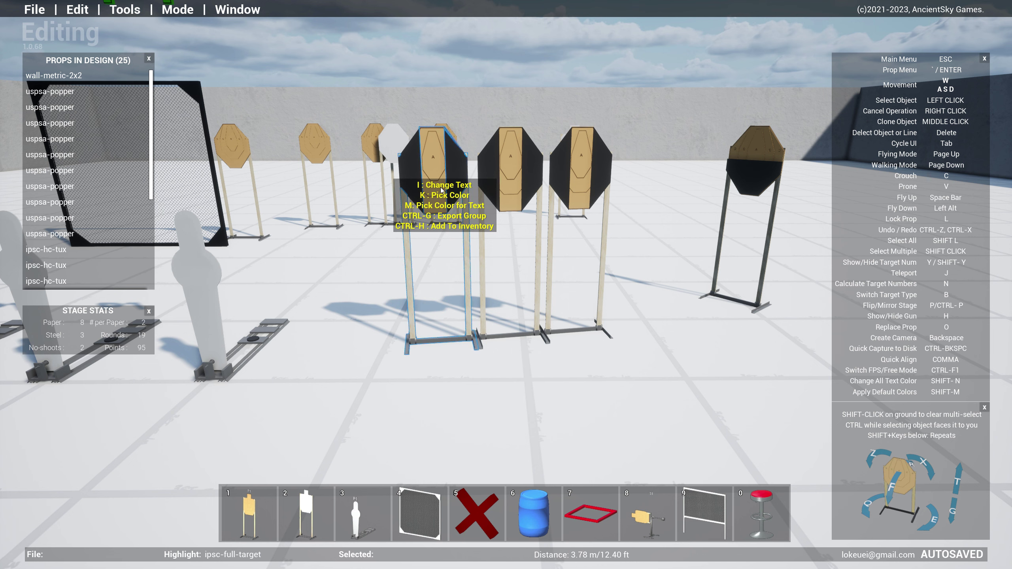
{"action": "key", "text": "Return"}
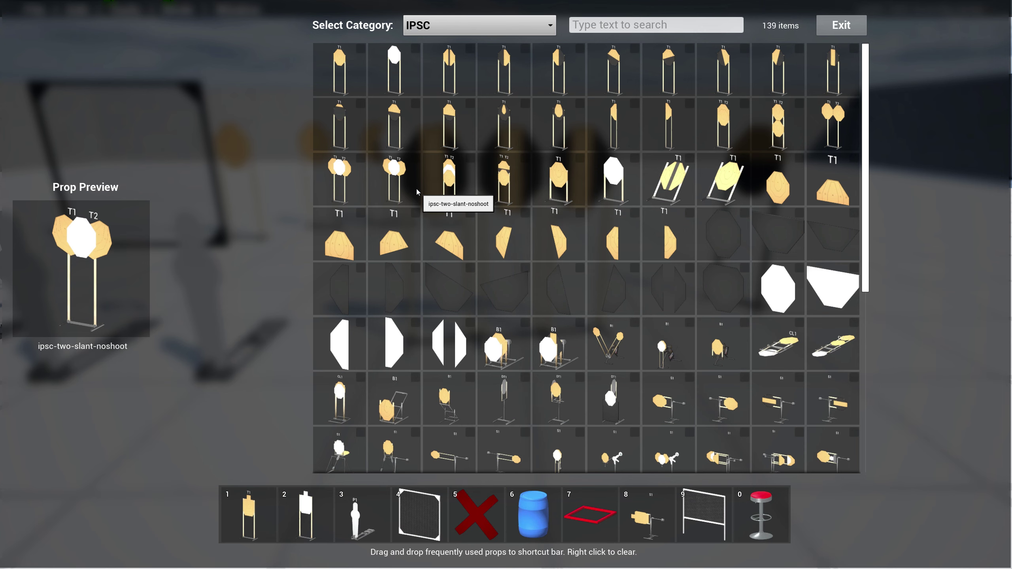
{"action": "left_click", "coordinate": [478, 25]}
{"action": "left_click", "coordinate": [436, 266]}
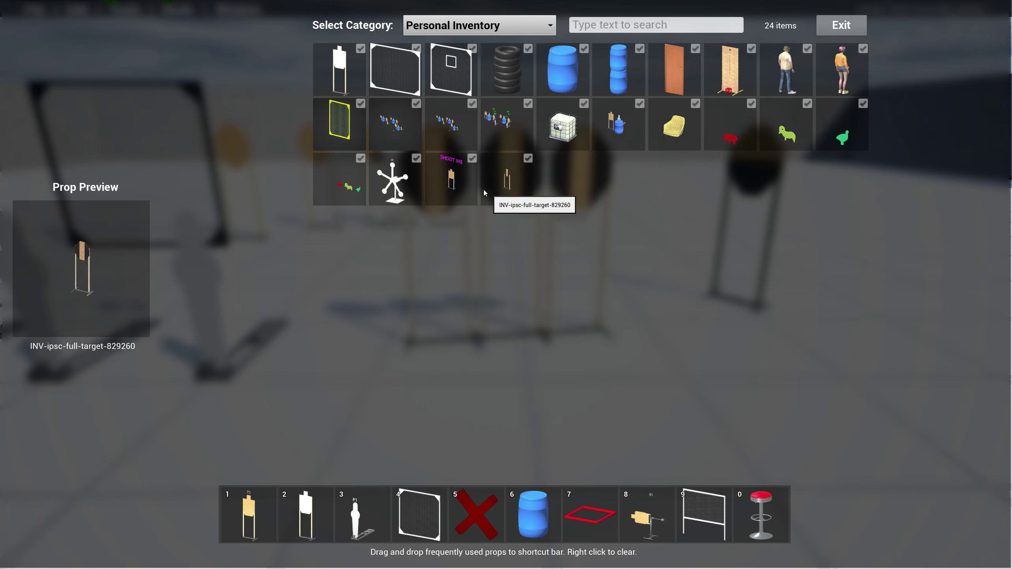
{"action": "left_click", "coordinate": [839, 31]}
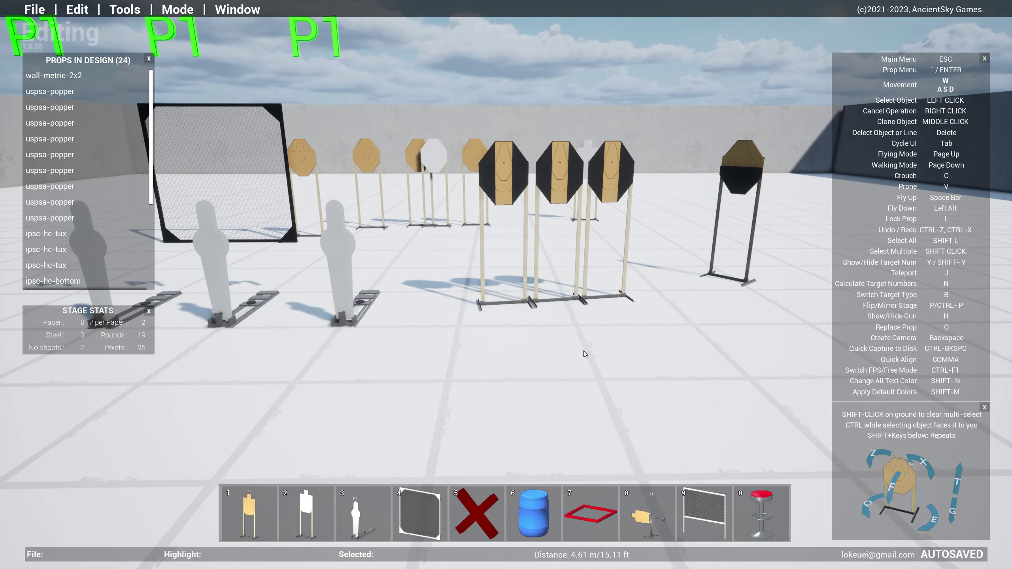
Step: Open the program settings and set the mouse sensitivity to 1.004
{"action": "mouse_move", "coordinate": [565, 402]}
{"action": "right_mouse_down"}
{"action": "mouse_move", "coordinate": [573, 384]}
{"action": "mouse_move", "coordinate": [572, 394]}
{"action": "right_mouse_up"}
{"action": "key", "text": "Escape"}
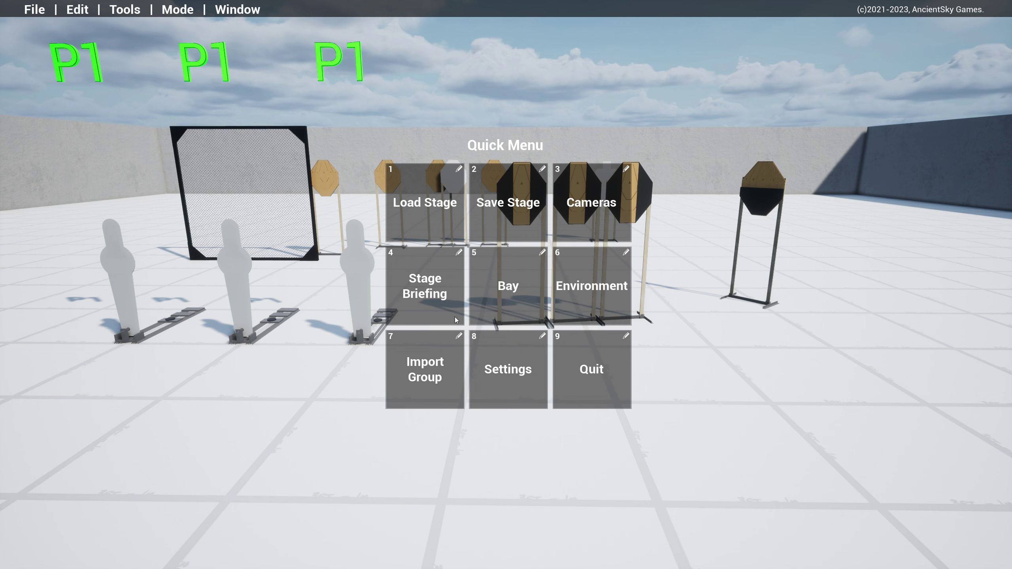
{"action": "left_click", "coordinate": [35, 9]}
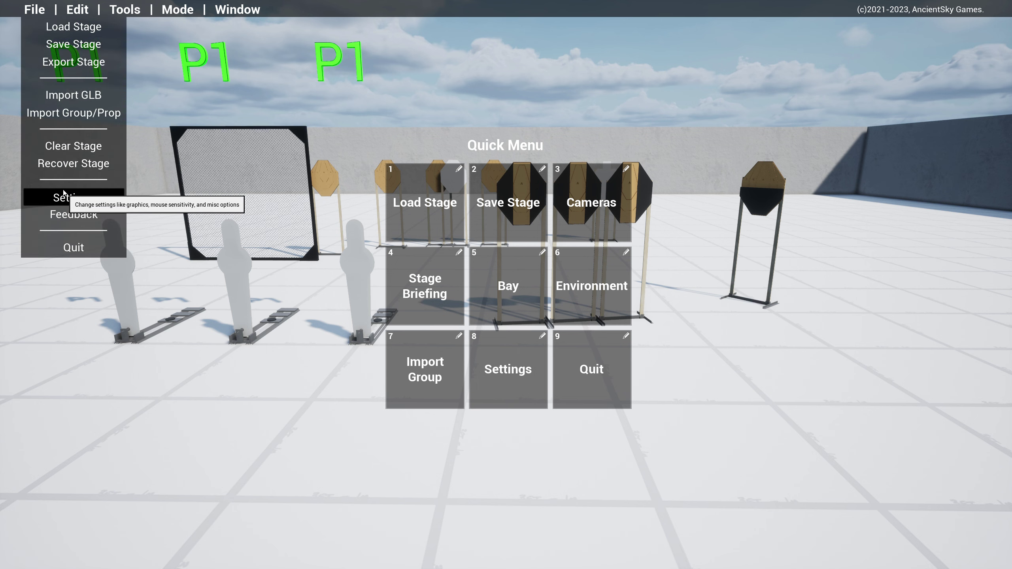
{"action": "left_click", "coordinate": [44, 194]}
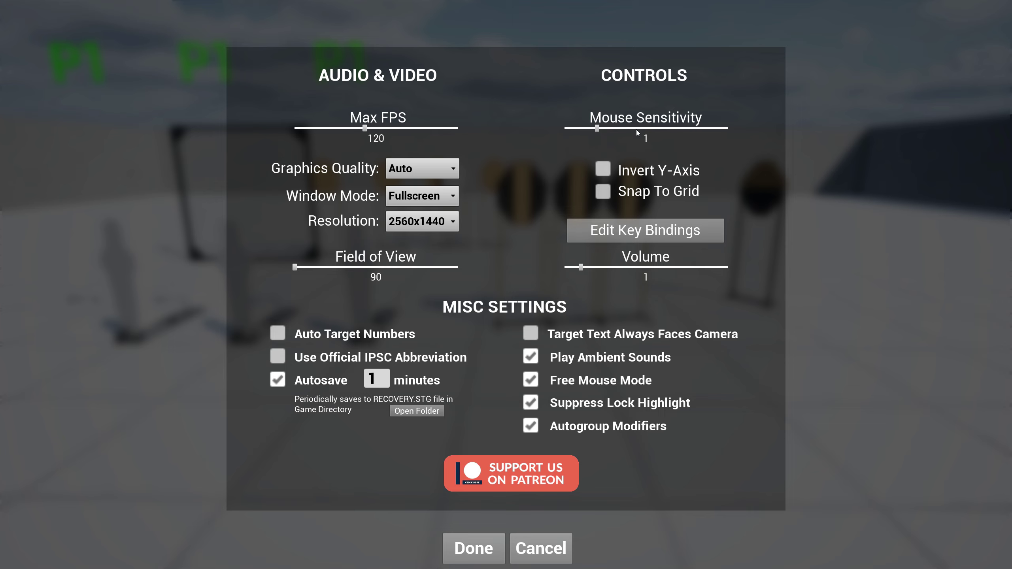
{"action": "mouse_move", "coordinate": [598, 128]}
{"action": "left_mouse_down"}
{"action": "mouse_move", "coordinate": [698, 129]}
{"action": "mouse_move", "coordinate": [569, 128]}
{"action": "mouse_move", "coordinate": [595, 129]}
{"action": "left_mouse_up"}
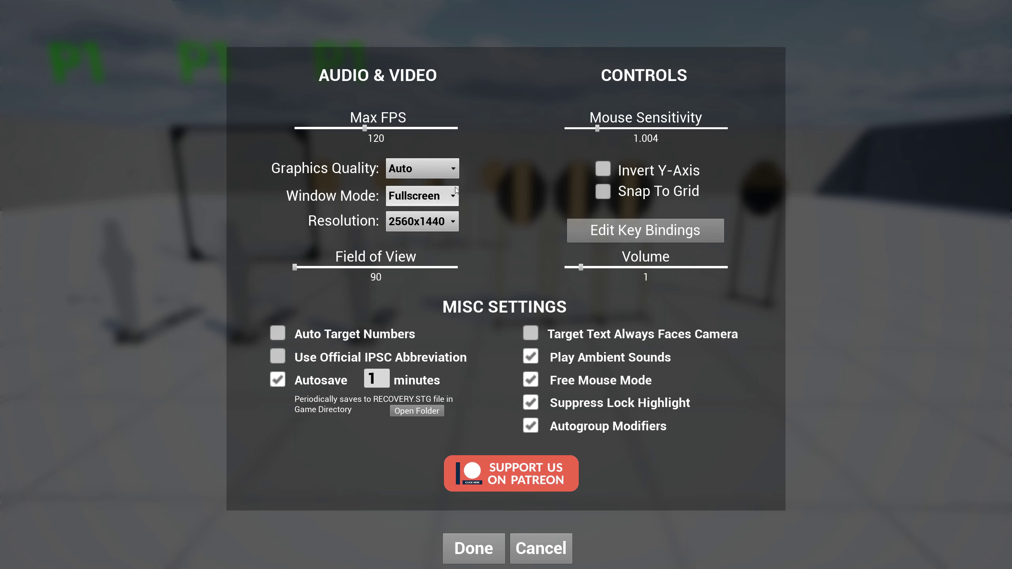
Step: Try the graphics quality at Low and Medium, and settle on Low
{"action": "left_click", "coordinate": [418, 169]}
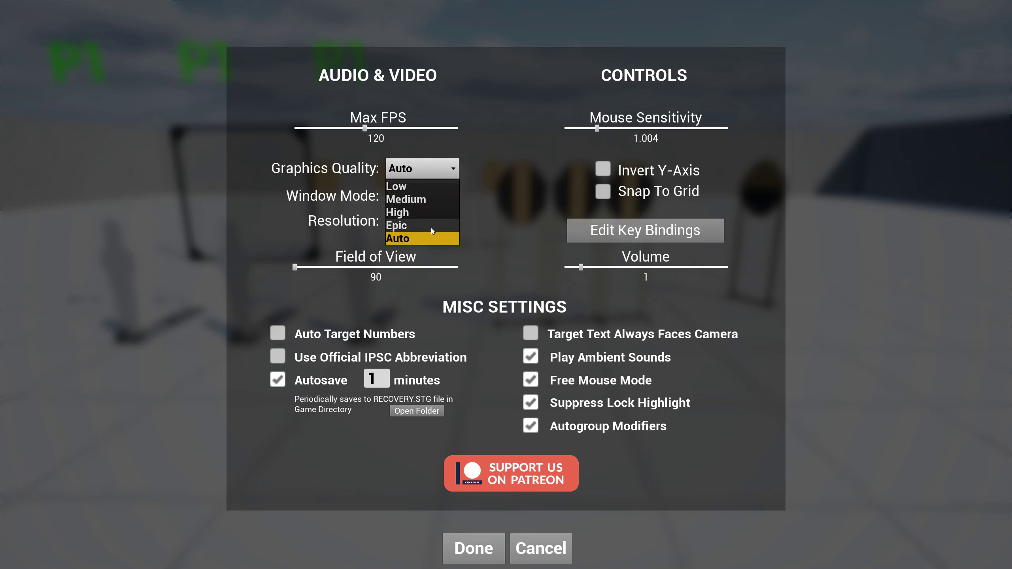
{"action": "left_click", "coordinate": [421, 188]}
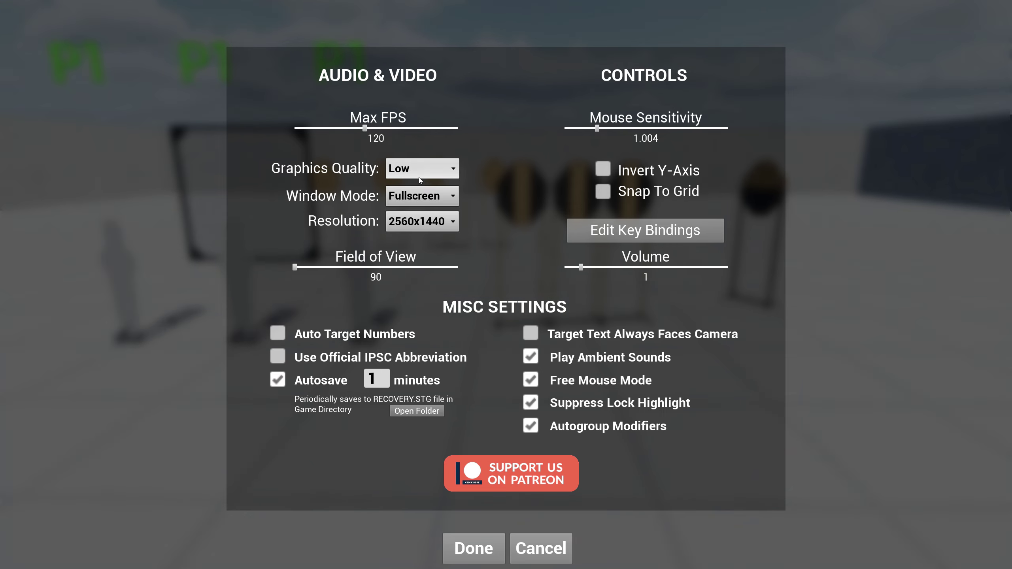
{"action": "left_click", "coordinate": [419, 168]}
{"action": "left_click", "coordinate": [426, 201]}
{"action": "left_click", "coordinate": [423, 169]}
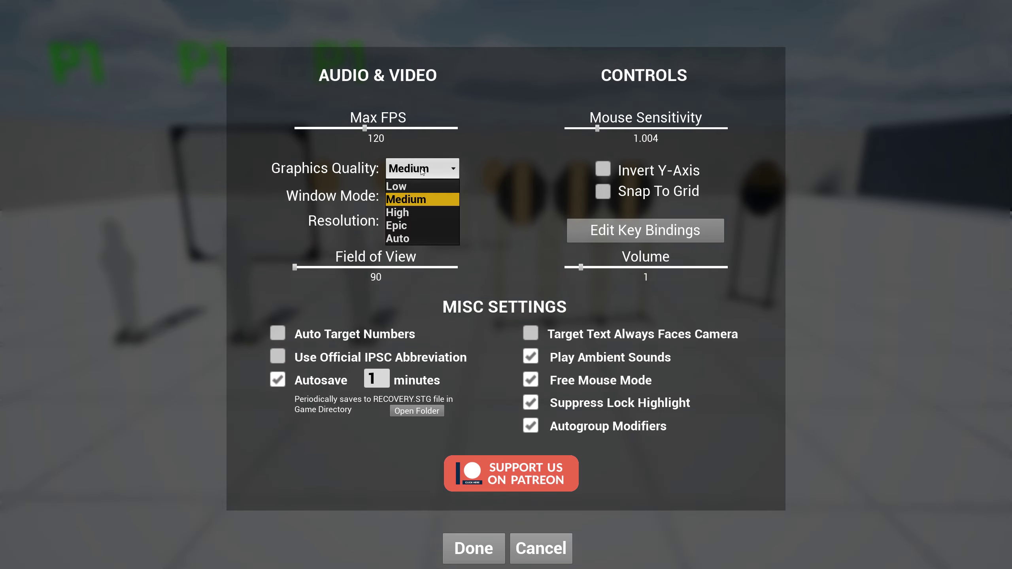
{"action": "left_click", "coordinate": [415, 188]}
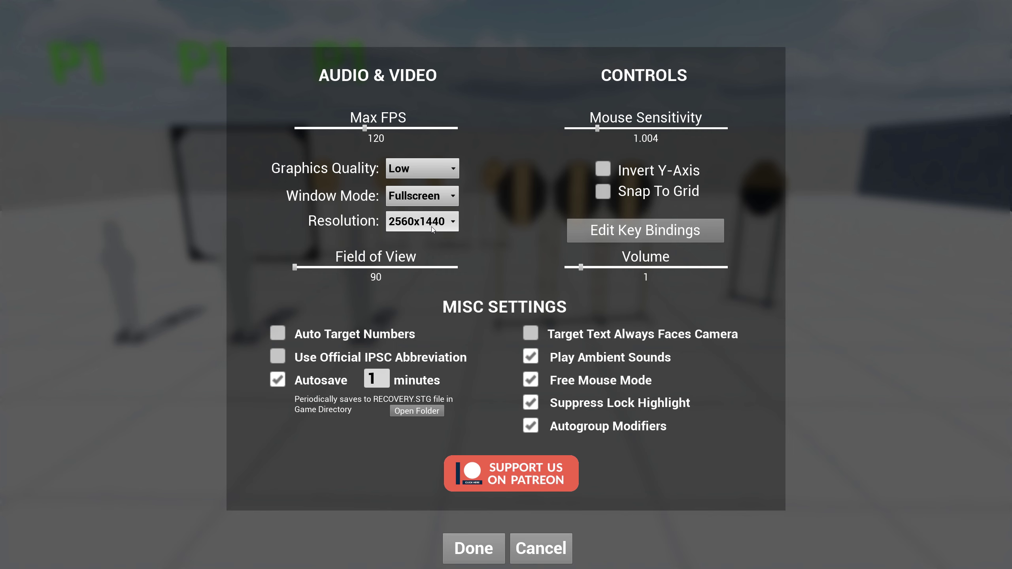